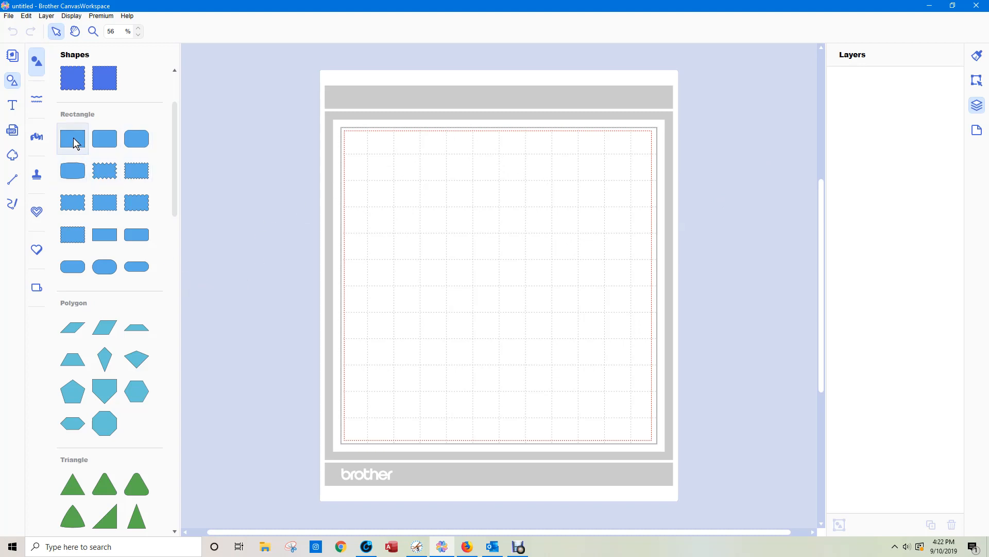
# Step: Insert a plain rectangle on the mat and set its size to 140 mm wide by 122 mm high
pyautogui.click(75, 144)
pyautogui.moveTo(412, 150); pyautogui.dragTo(450, 178)
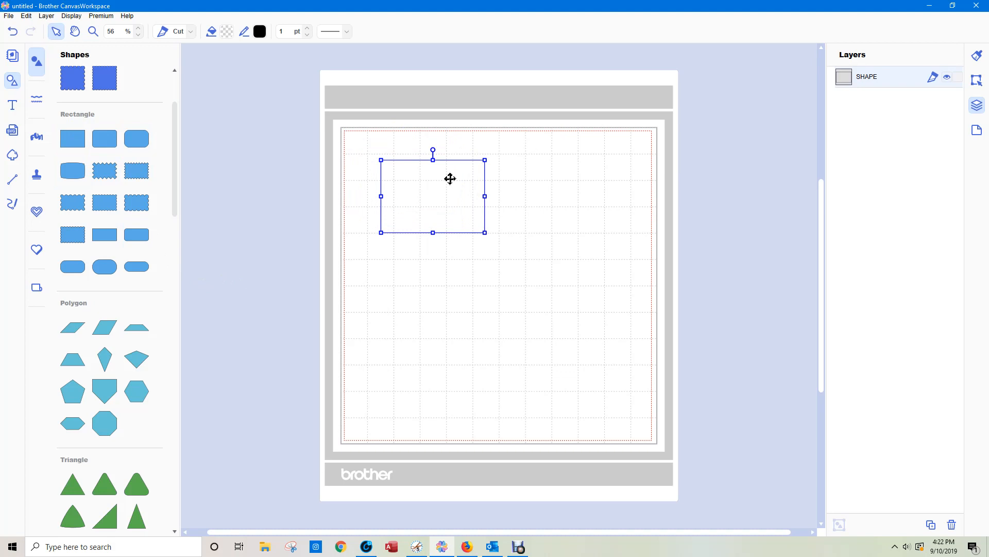
pyautogui.click(977, 81)
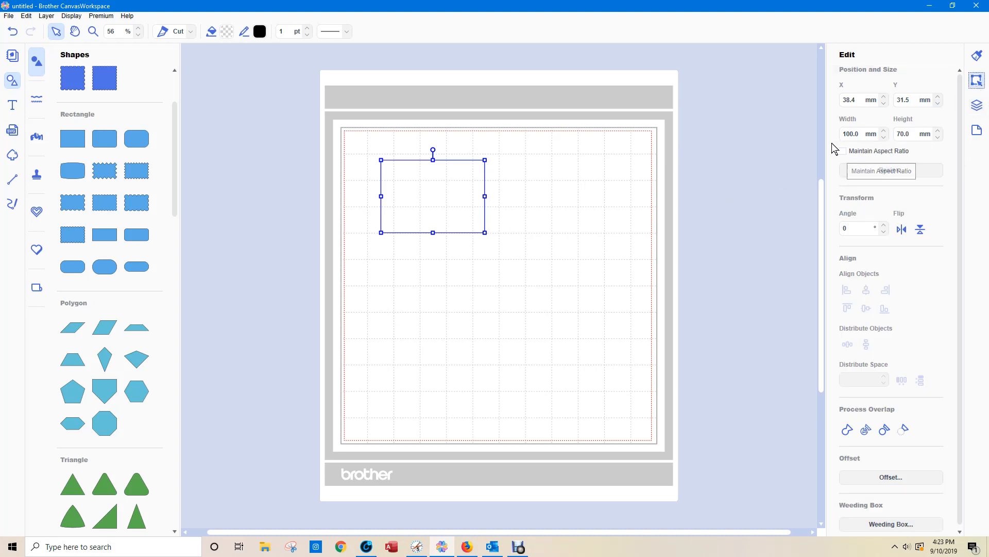
pyautogui.moveTo(861, 134); pyautogui.dragTo(817, 135)
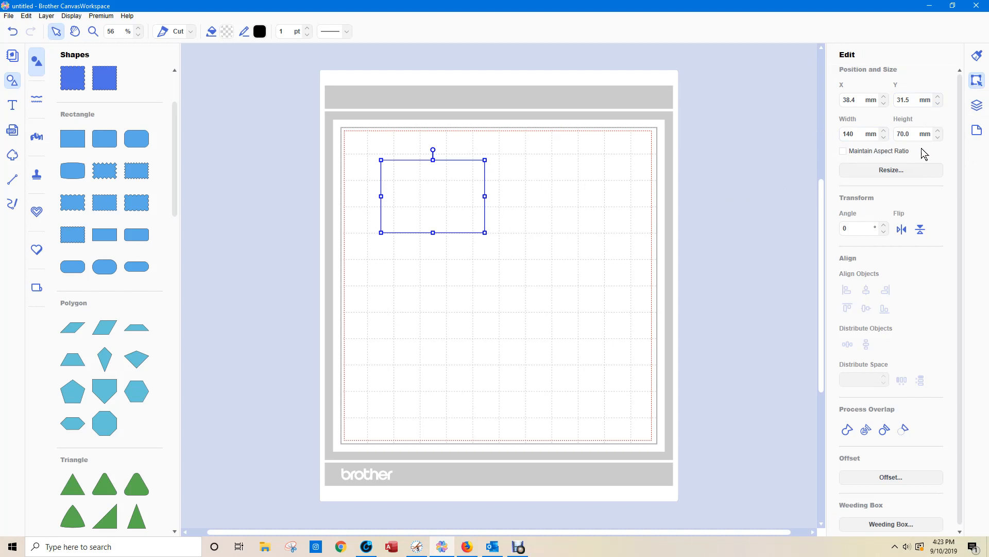
pyautogui.press('Tab')
pyautogui.write('12')
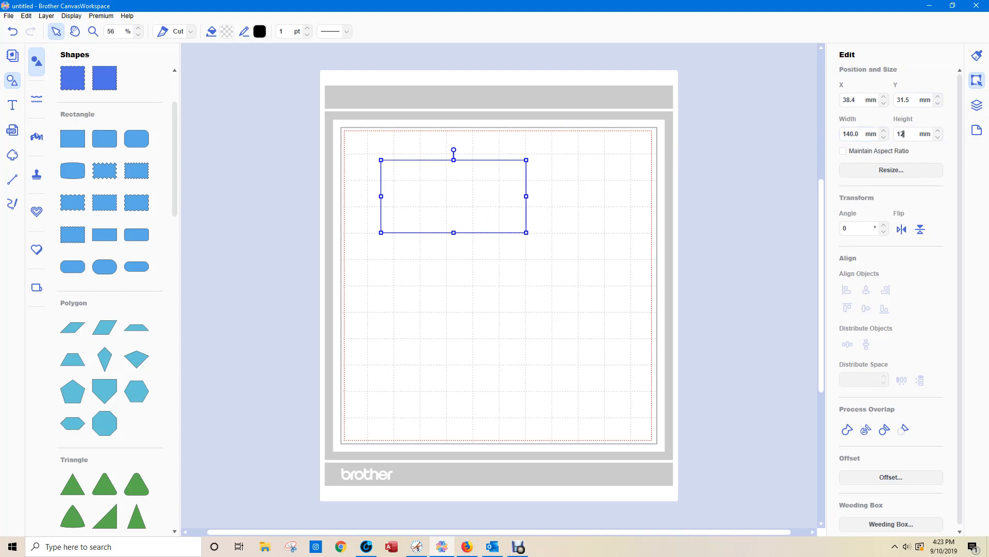
pyautogui.write('2')
pyautogui.press('Return')
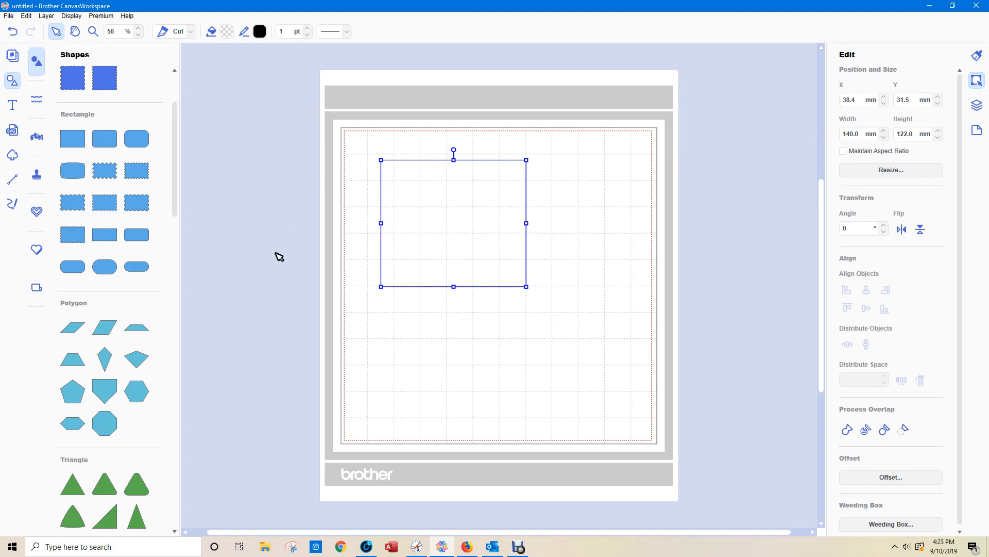
# Step: Add the purple border with alternating heart cut-outs and a scalloped edge to the mat
pyautogui.click(37, 100)
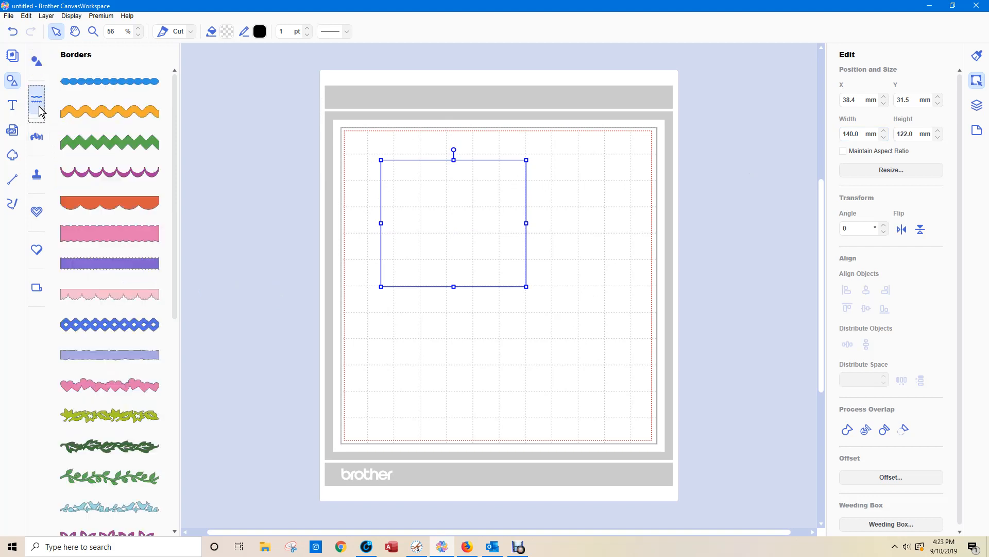
pyautogui.scroll(-3, 191, 365)
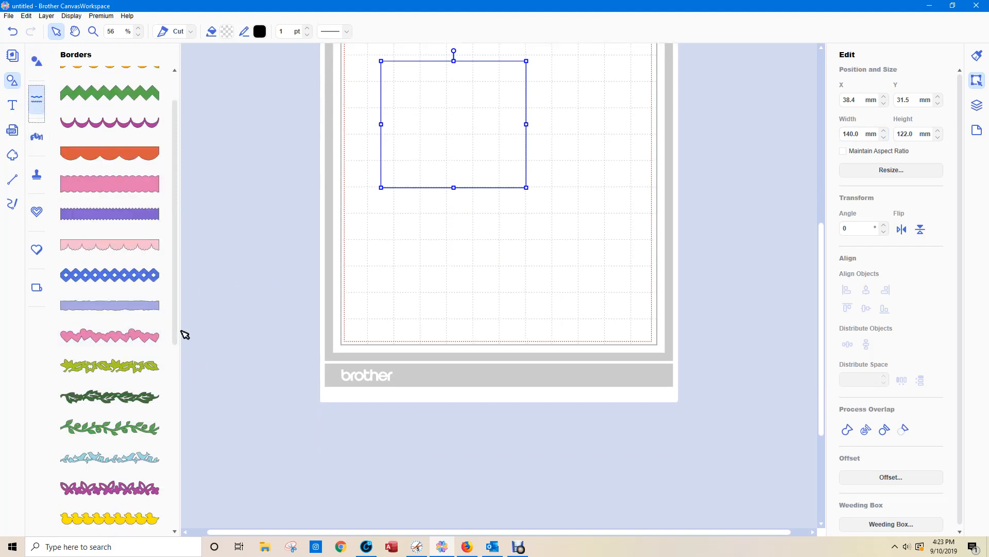
pyautogui.scroll(2, 170, 340)
pyautogui.moveTo(174, 307); pyautogui.dragTo(172, 464)
pyautogui.click(109, 457)
pyautogui.click(508, 246)
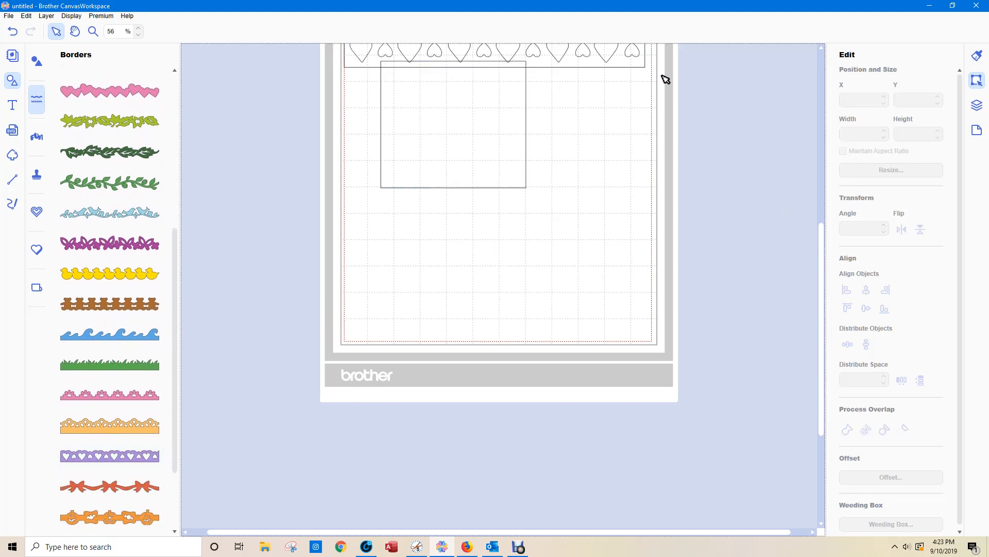
# Step: Resize the heart border to 140 mm wide with its aspect ratio maintained
pyautogui.scroll(3, 631, 147)
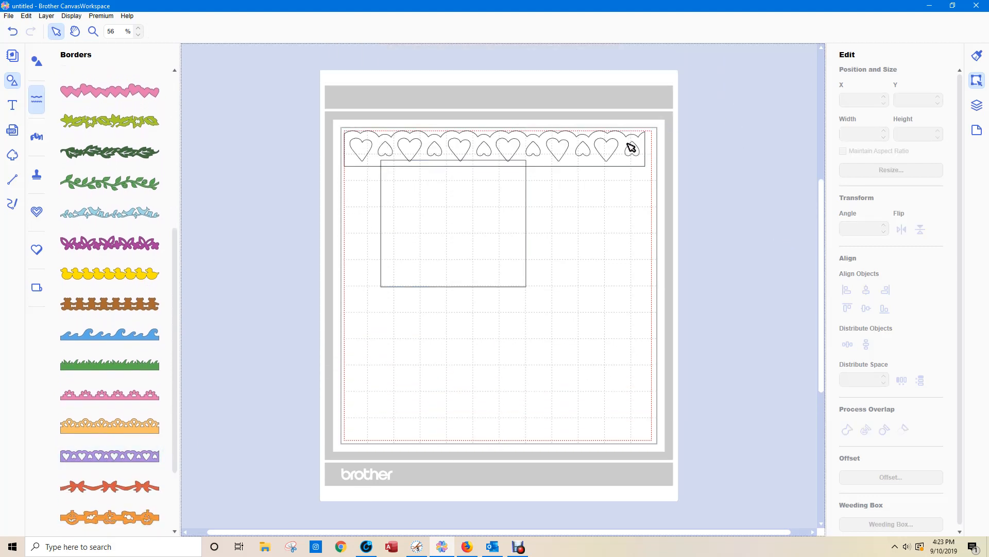
pyautogui.click(580, 159)
pyautogui.click(843, 151)
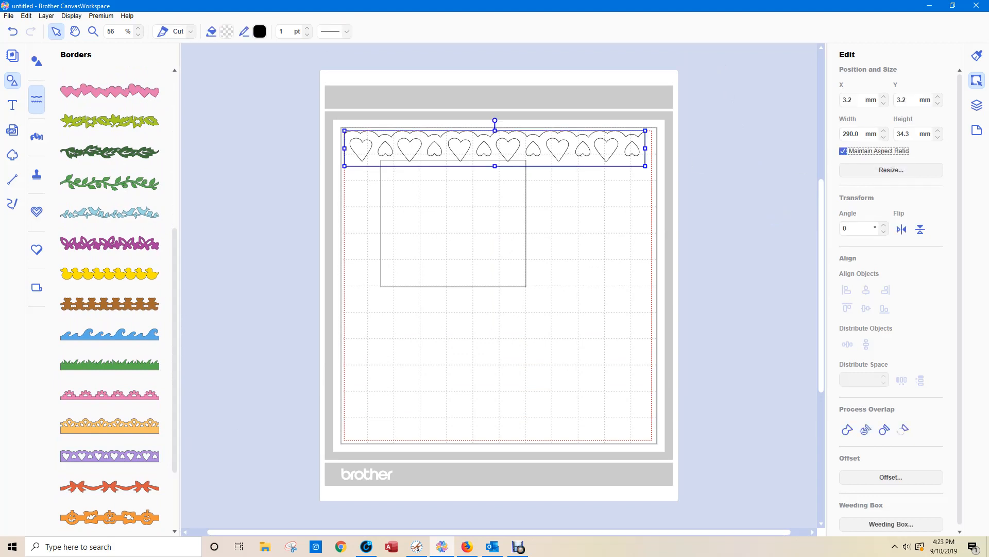
pyautogui.write('140')
pyautogui.press('Return')
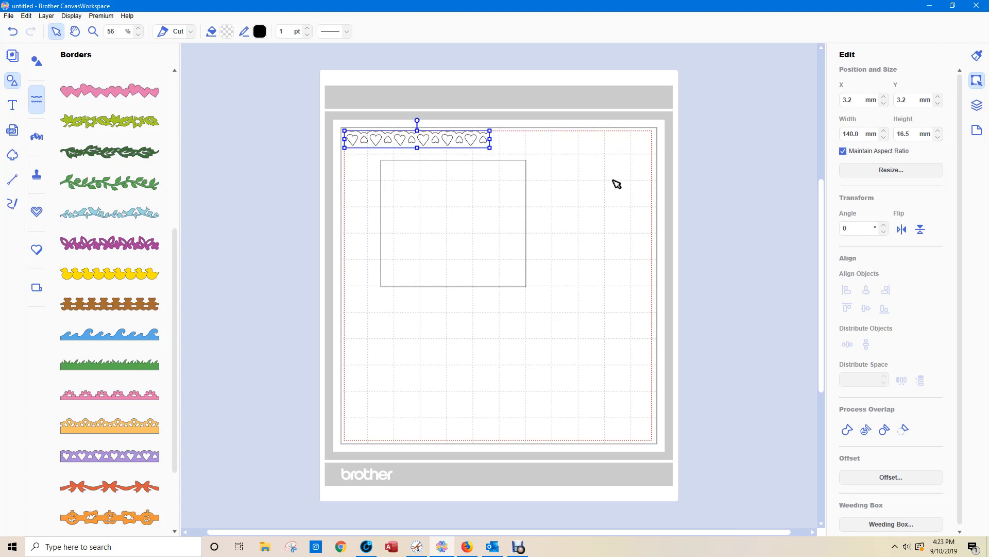
# Step: Move the heart border onto the rectangle's top edge and center-align the two shapes horizontally
pyautogui.moveTo(433, 134); pyautogui.dragTo(467, 152)
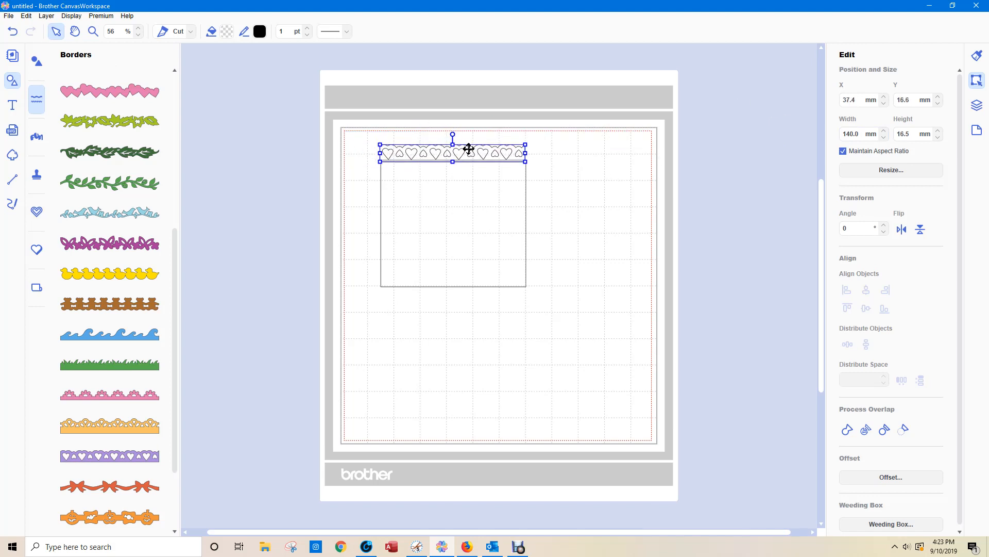
pyautogui.moveTo(366, 134); pyautogui.dragTo(534, 287)
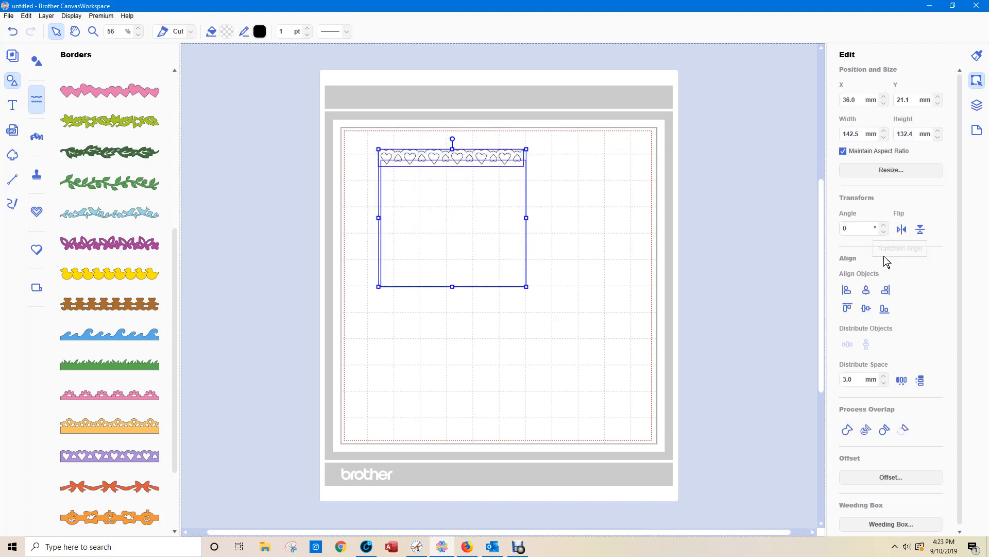
pyautogui.click(871, 292)
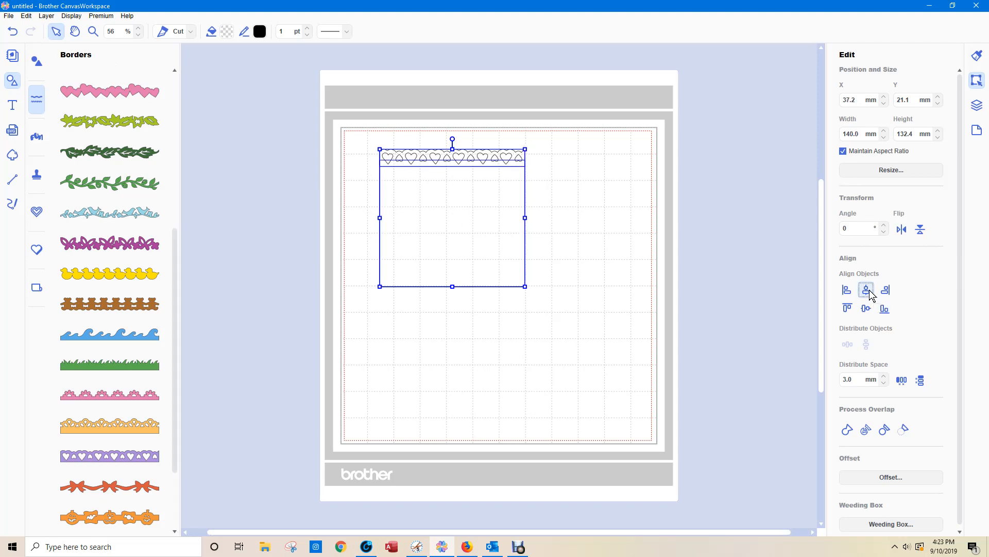
pyautogui.click(650, 254)
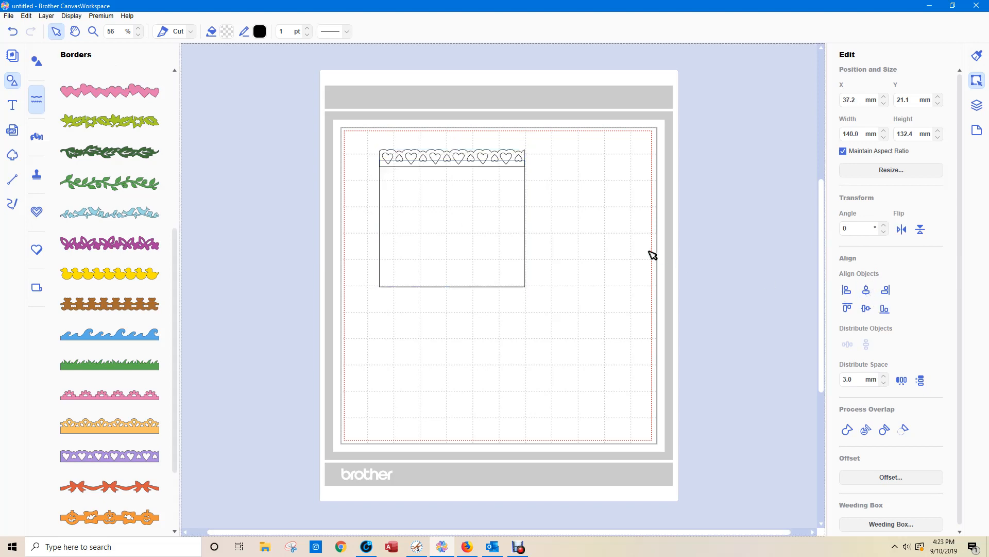
# Step: Nudge the rectangle down toward the heart border's bottom edge, to a Y position of 36.0 mm
pyautogui.click(493, 197)
pyautogui.press('Down')
pyautogui.press('Down')
pyautogui.press('Down')
pyautogui.press('Down')
pyautogui.press('Down')
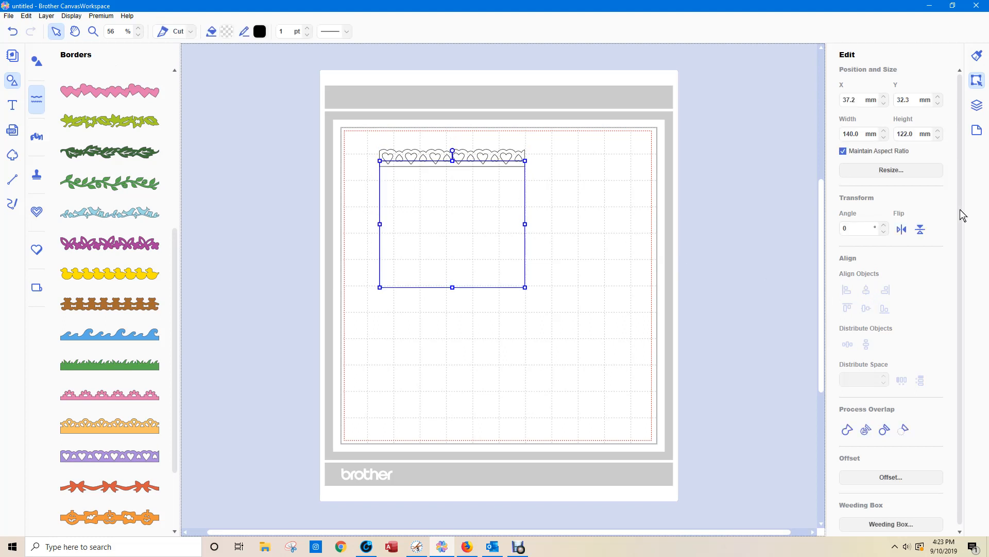
pyautogui.press('Down')
pyautogui.press('Down')
pyautogui.press('Down')
pyautogui.press('Down')
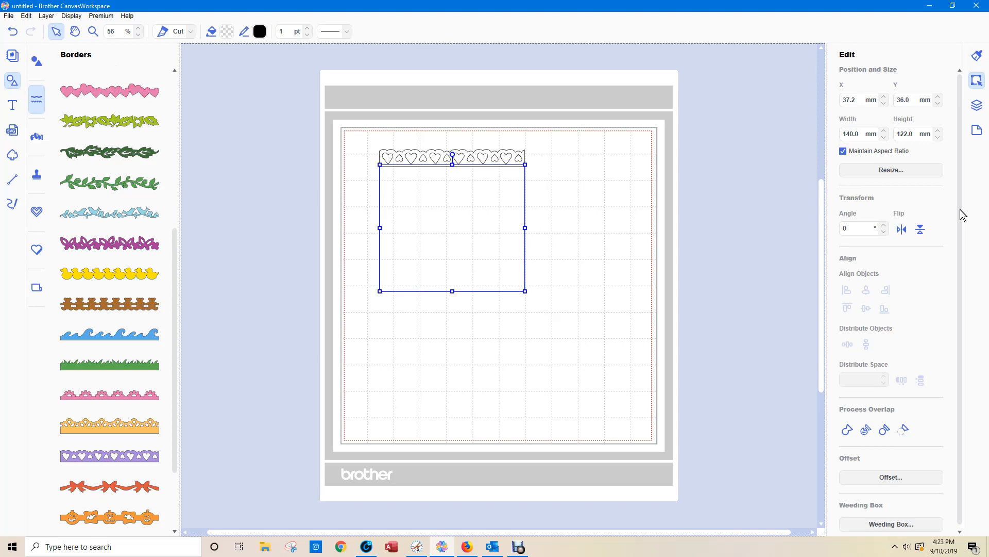
# Step: Fine-tune the rectangle's overlap with the heart border by nudging it down to a Y position of 37.3 mm
pyautogui.hotkey('ctrl', '+')
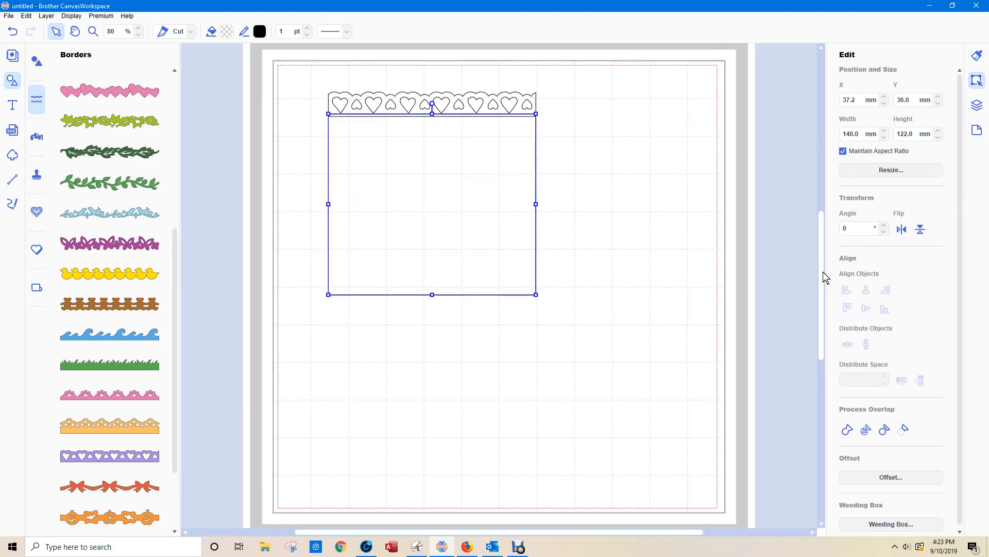
pyautogui.scroll(2, 824, 278)
pyautogui.click(313, 148)
pyautogui.moveTo(313, 147); pyautogui.dragTo(564, 372)
pyautogui.click(614, 243)
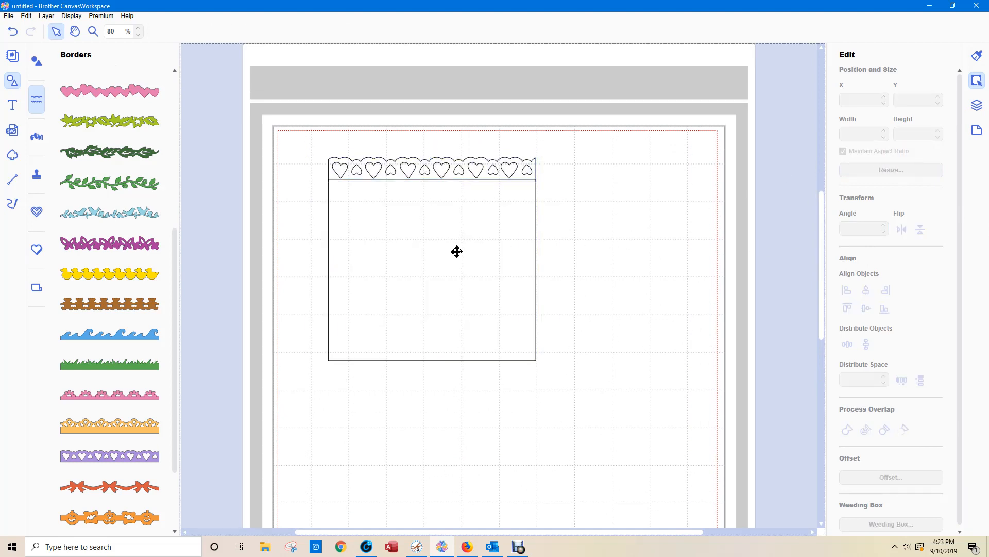
pyautogui.click(457, 251)
pyautogui.press('Down')
pyautogui.press('Down')
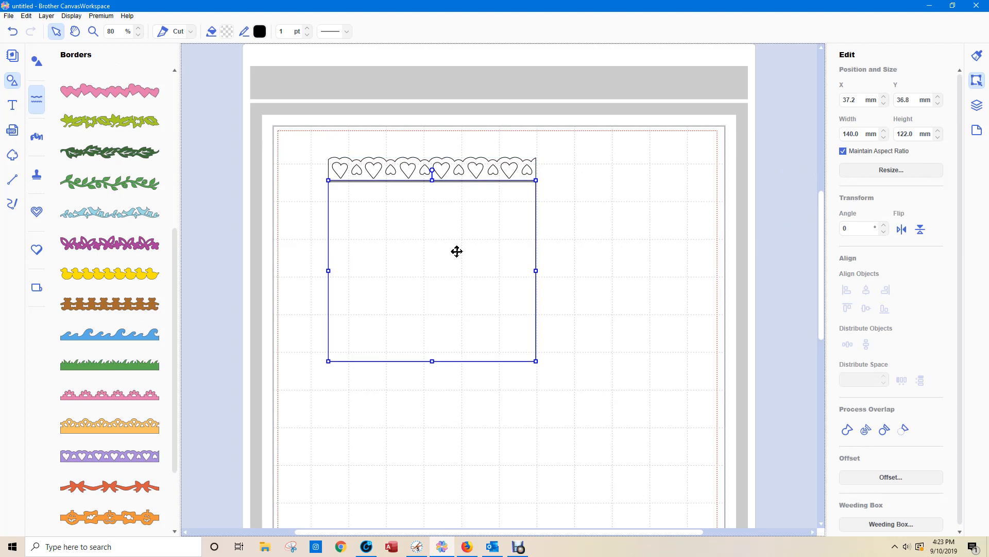
pyautogui.press('Down')
pyautogui.moveTo(306, 136); pyautogui.dragTo(567, 347)
pyautogui.click(453, 285)
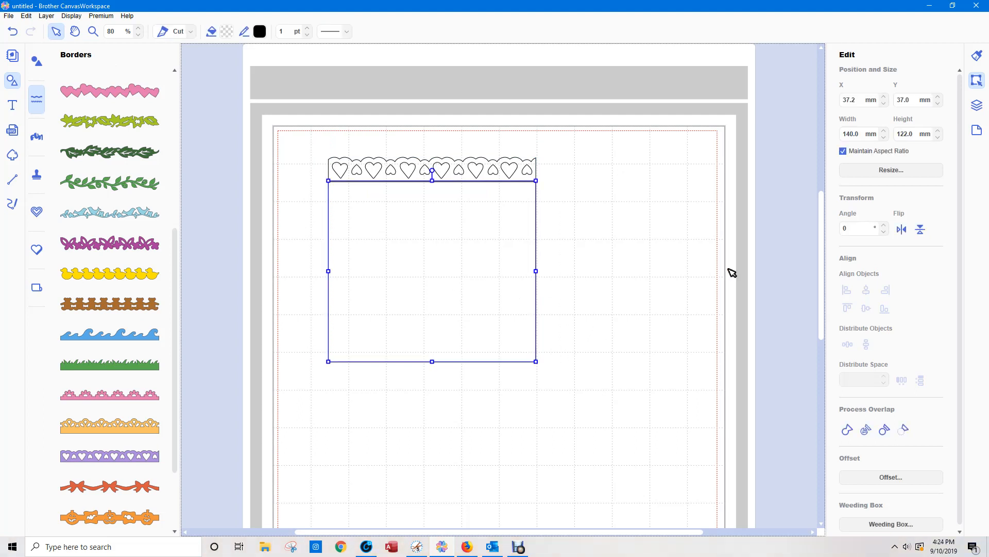
pyautogui.press('Down')
pyautogui.moveTo(306, 145); pyautogui.dragTo(538, 400)
pyautogui.click(697, 275)
# Step: Try to set the rectangle's height to 124 mm with the aspect ratio locked
pyautogui.click(447, 276)
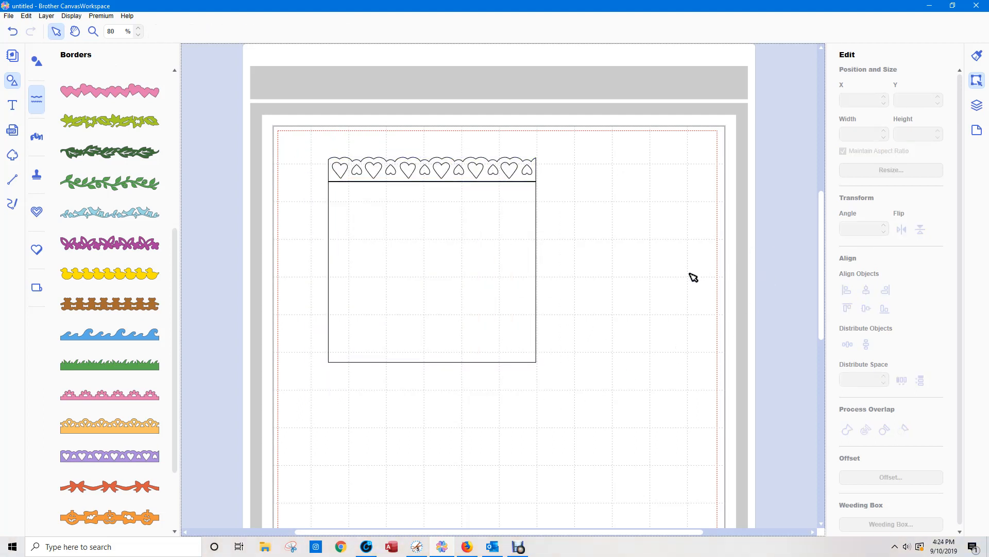
pyautogui.doubleClick(896, 134)
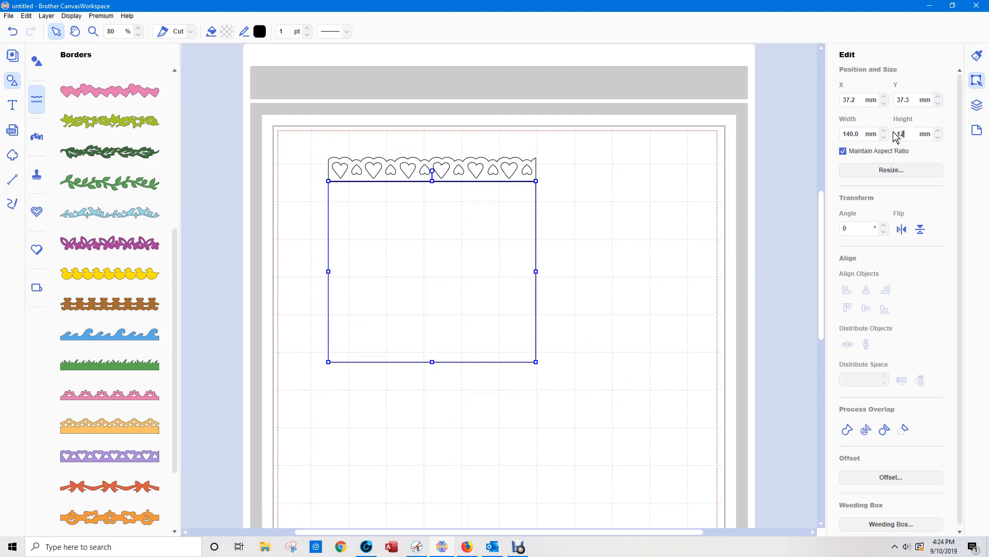
pyautogui.write('124')
pyautogui.press('Return')
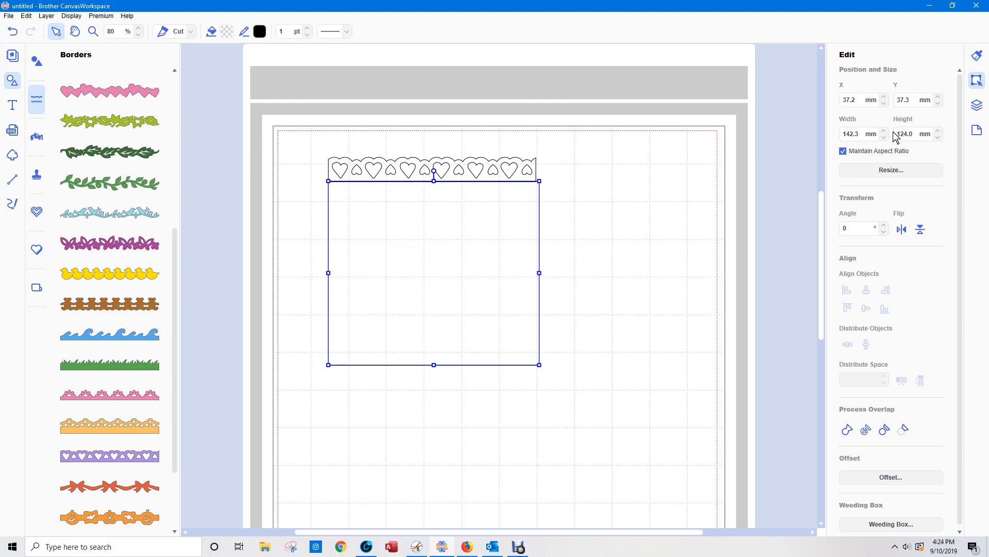
pyautogui.hotkey('ctrl', 'z')
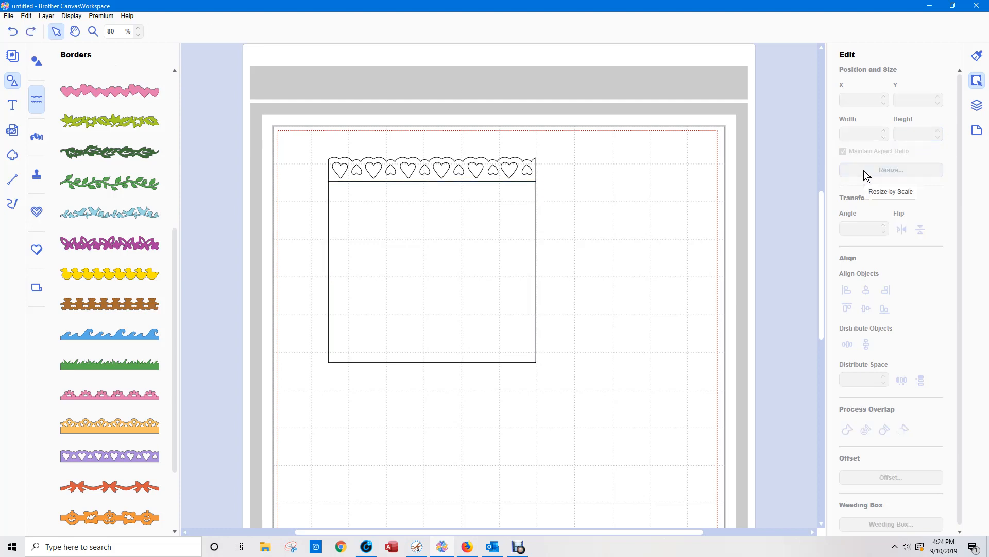
# Step: Set the rectangle's height to 124 mm without maintaining the aspect ratio, and nudge it up slightly to overlap the border
pyautogui.click(369, 241)
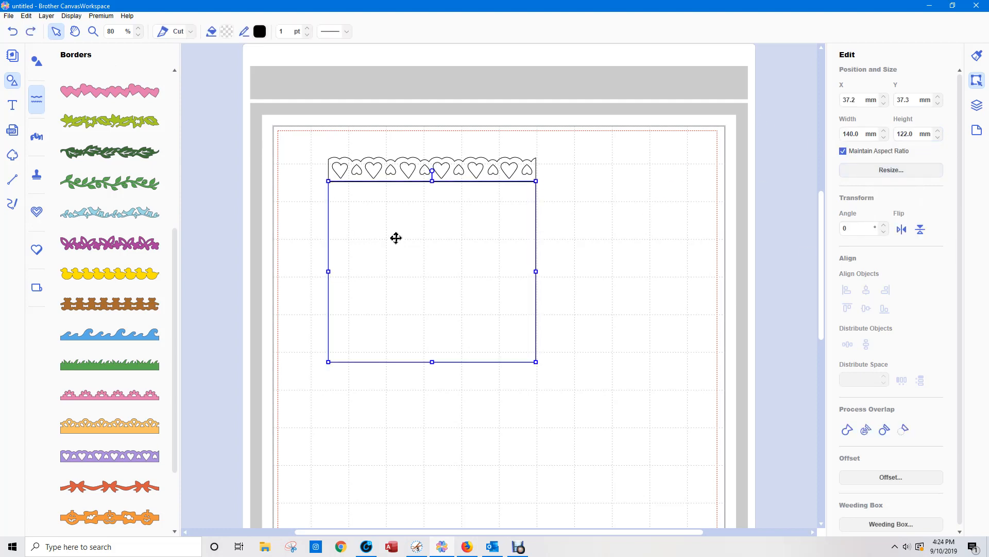
pyautogui.click(843, 152)
pyautogui.moveTo(915, 135); pyautogui.dragTo(881, 137)
pyautogui.write('124')
pyautogui.press('Return')
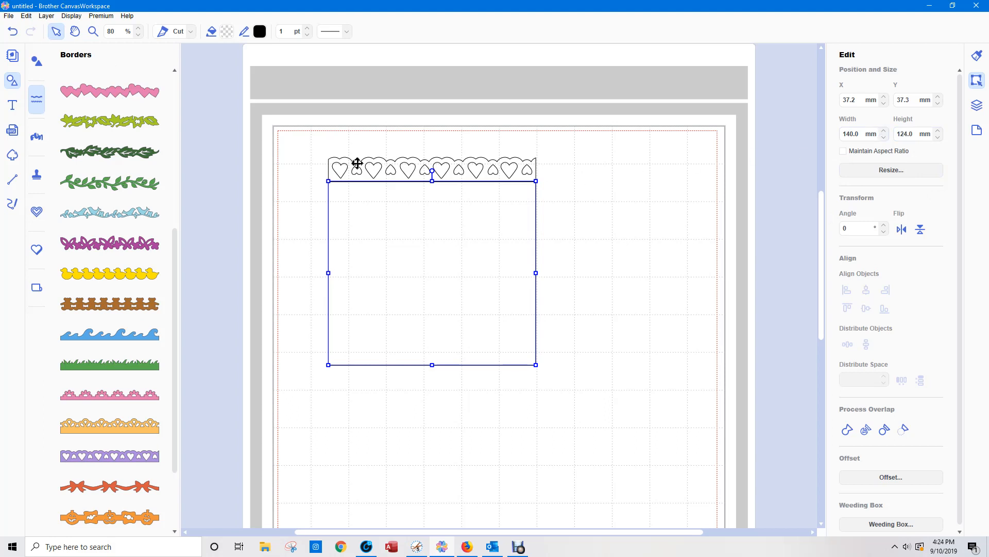
pyautogui.click(397, 198)
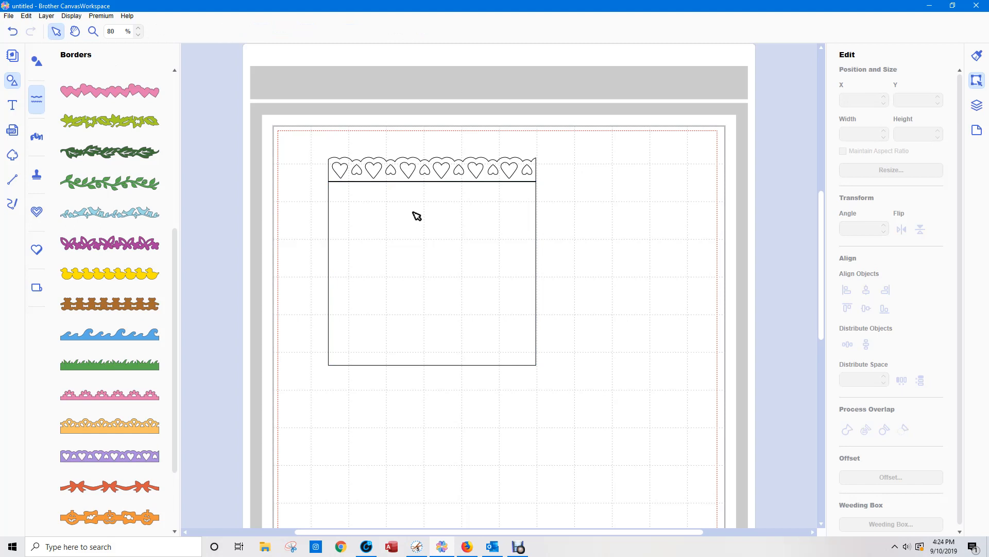
pyautogui.click(422, 220)
pyautogui.press('Up')
# Step: Weld the heart border and rectangle into one shape and move it partly off the mat's lower-right area
pyautogui.moveTo(312, 130); pyautogui.dragTo(632, 461)
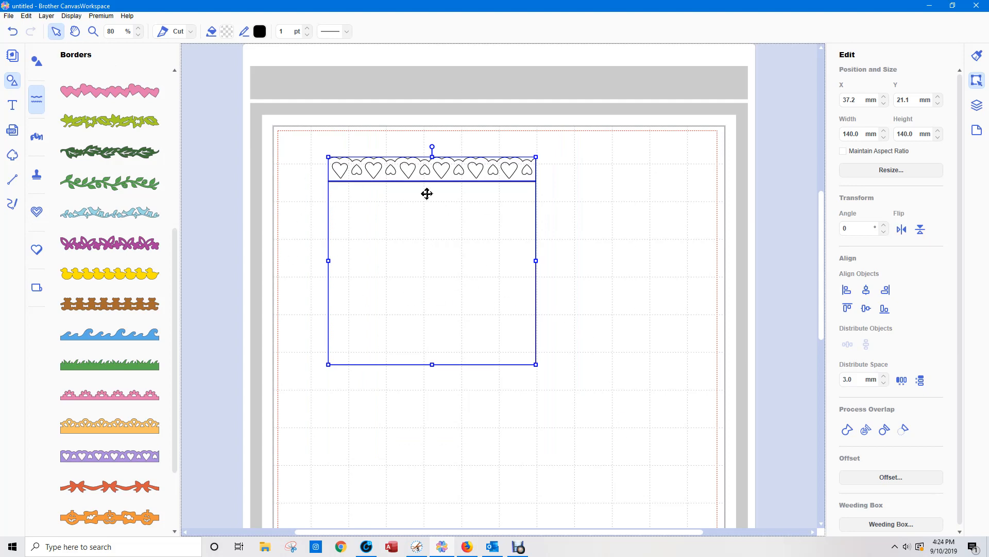
pyautogui.click(847, 430)
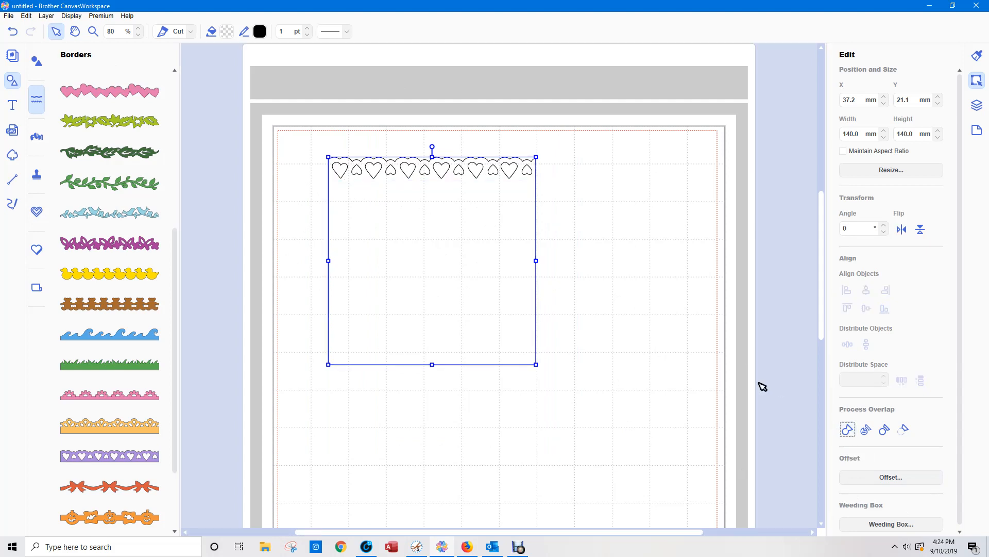
pyautogui.moveTo(385, 298); pyautogui.dragTo(457, 299)
pyautogui.moveTo(484, 234); pyautogui.dragTo(696, 477)
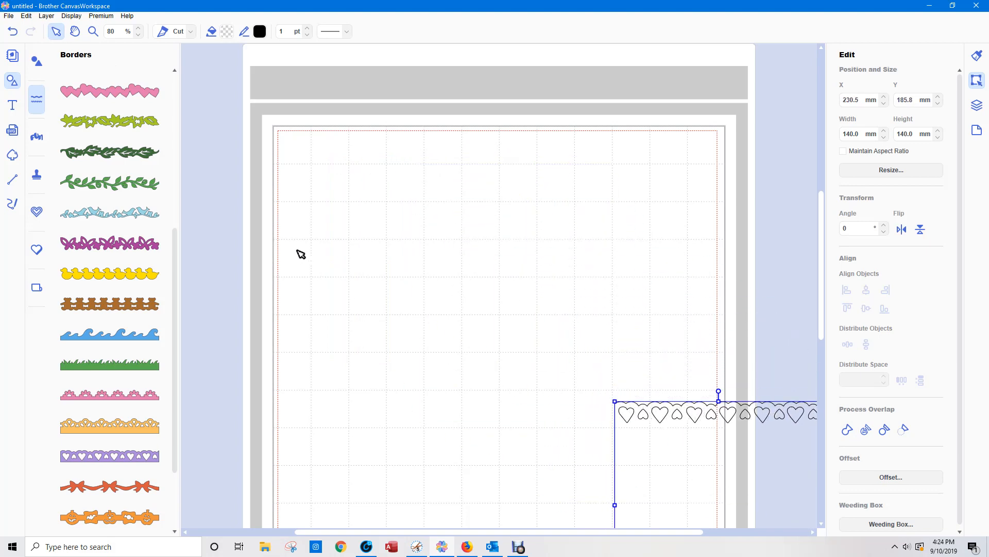
# Step: Insert another plain rectangle in the mat's upper-left area and size it to 150 mm wide by 64.5 mm high
pyautogui.click(38, 60)
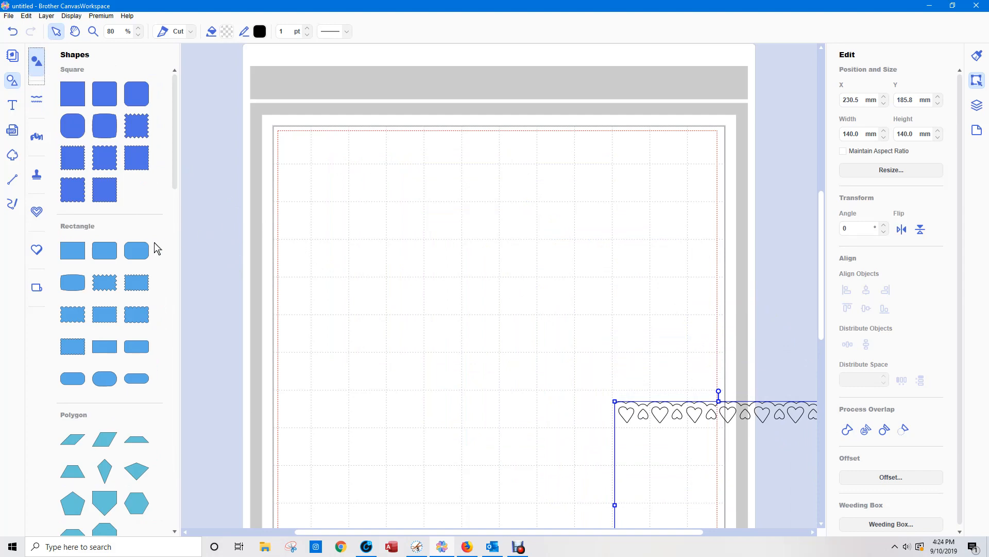
pyautogui.click(72, 260)
pyautogui.moveTo(313, 187); pyautogui.dragTo(355, 267)
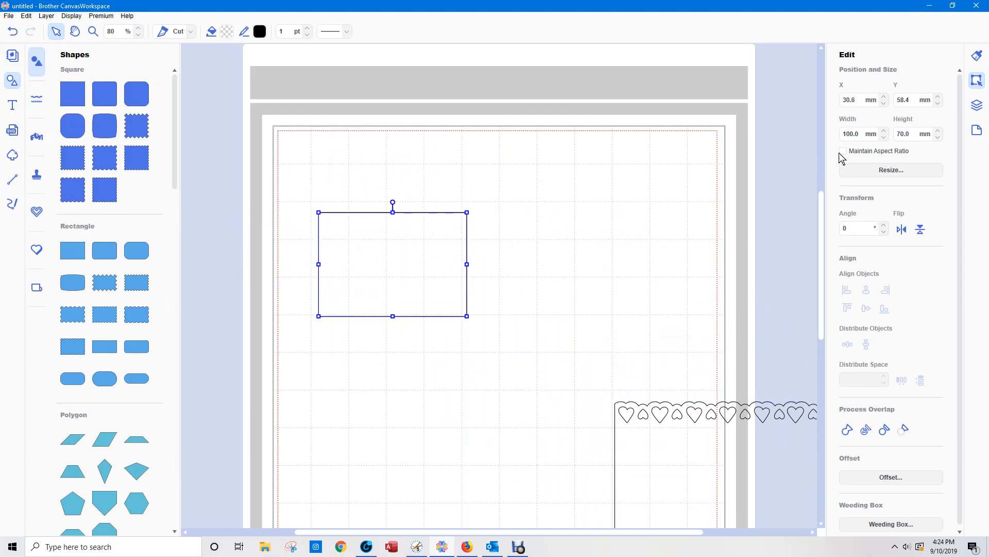
pyautogui.click(859, 134)
pyautogui.doubleClick(856, 134)
pyautogui.write('150')
pyautogui.doubleClick(907, 133)
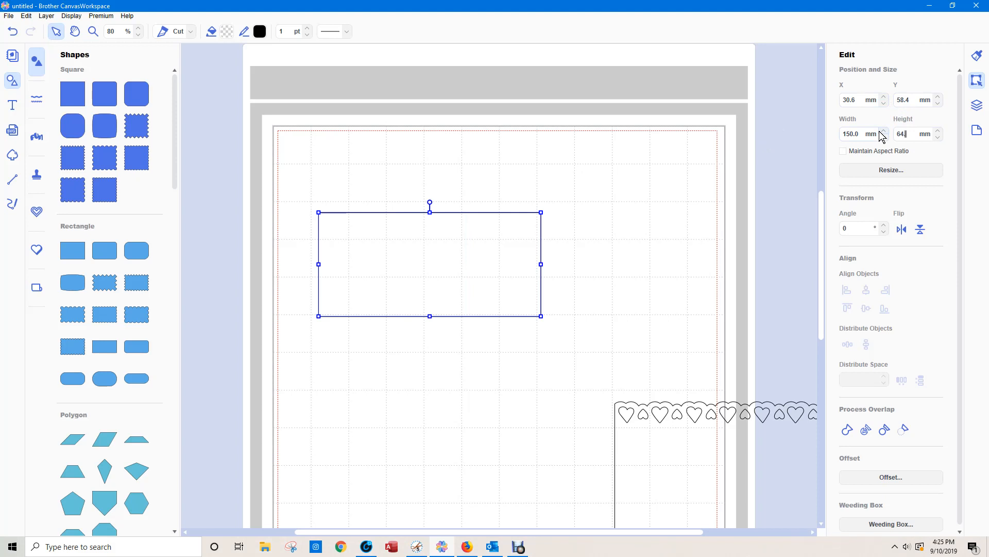
pyautogui.write('64.5')
pyautogui.press('Return')
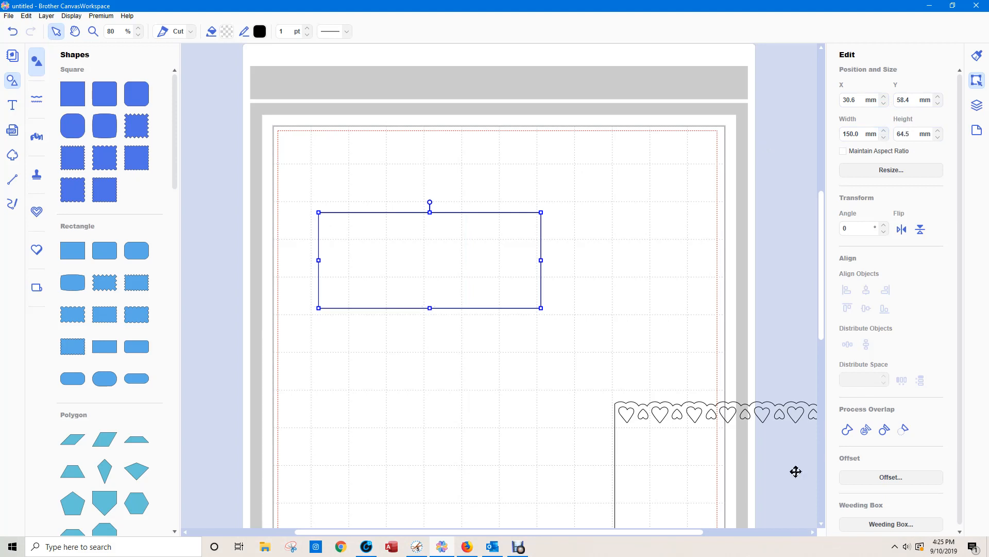
# Step: Move the heart-border panel past the mat's right edge and shift the plain 150 mm rectangle slightly down and to the right
pyautogui.moveTo(740, 453); pyautogui.dragTo(463, 200)
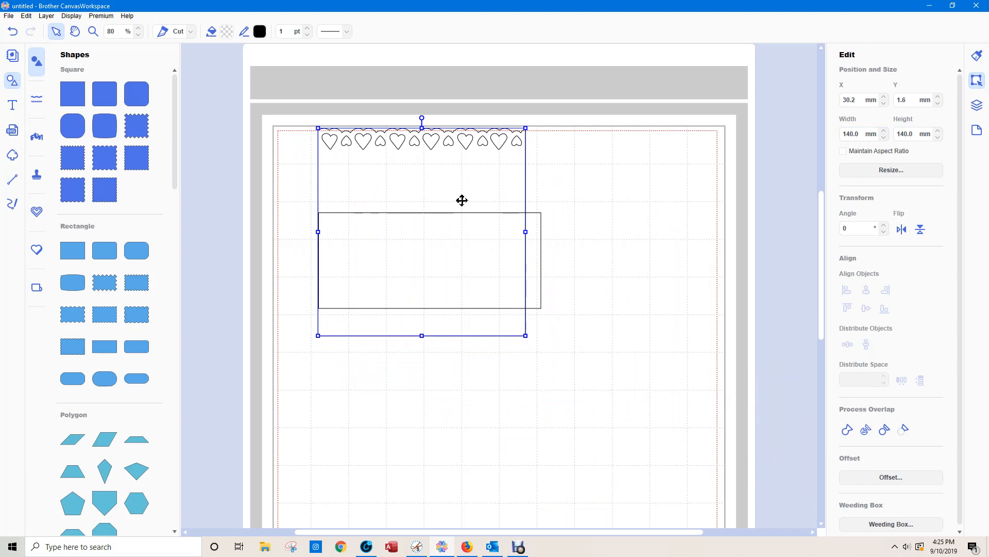
pyautogui.moveTo(462, 201)
pyautogui.mouseDown()
pyautogui.moveTo(441, 203)
pyautogui.moveTo(462, 199)
pyautogui.mouseUp()
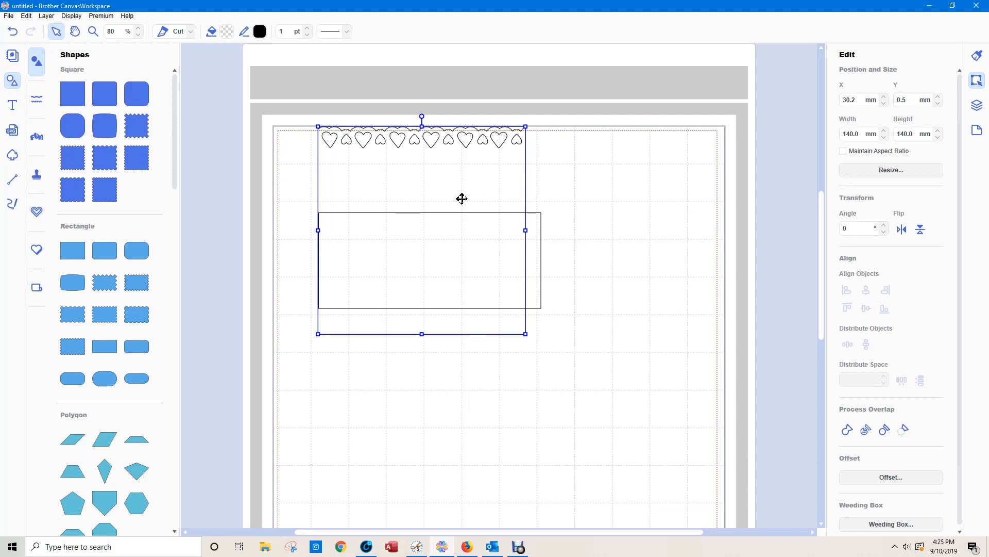
pyautogui.moveTo(462, 199); pyautogui.dragTo(817, 389)
pyautogui.moveTo(378, 263); pyautogui.dragTo(404, 277)
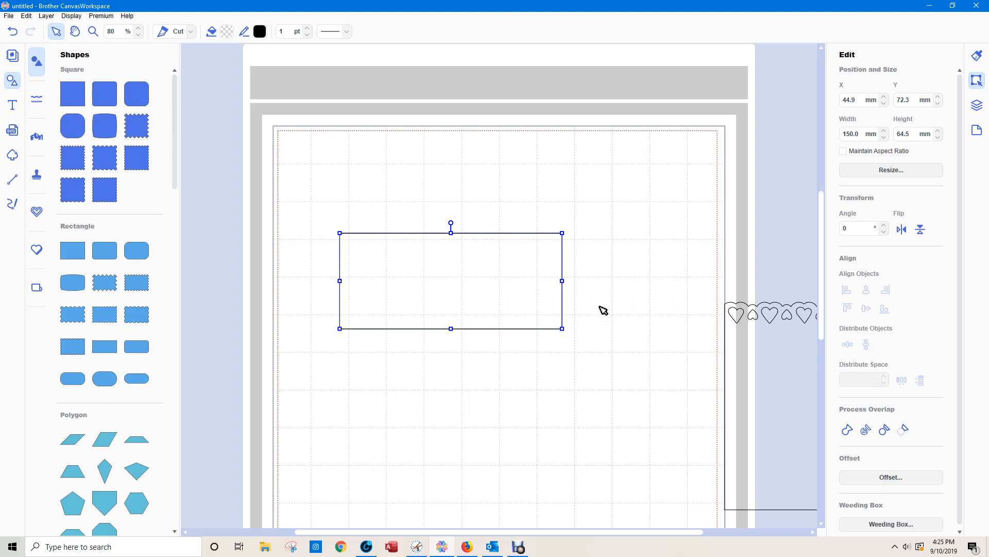
# Step: Insert a plain ellipse over the rectangle's upper edge and stretch it to about 124 mm wide
pyautogui.scroll(-6, 88, 305)
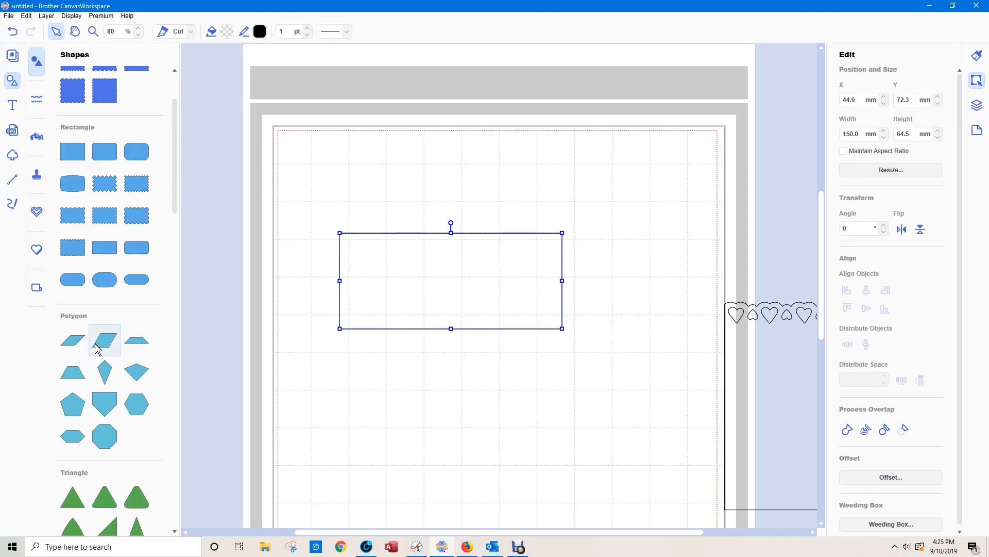
pyautogui.scroll(-3, 104, 343)
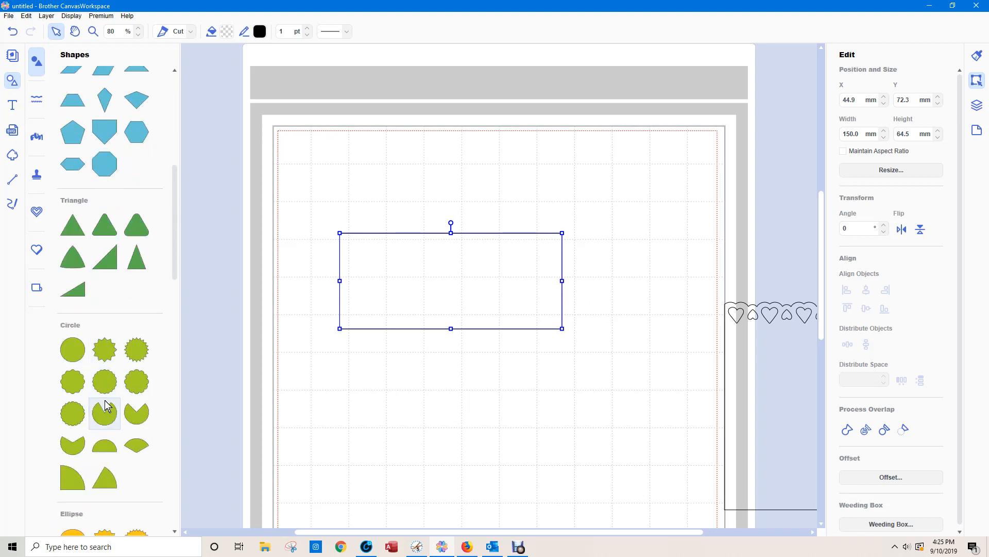
pyautogui.click(73, 514)
pyautogui.moveTo(373, 179); pyautogui.dragTo(477, 225)
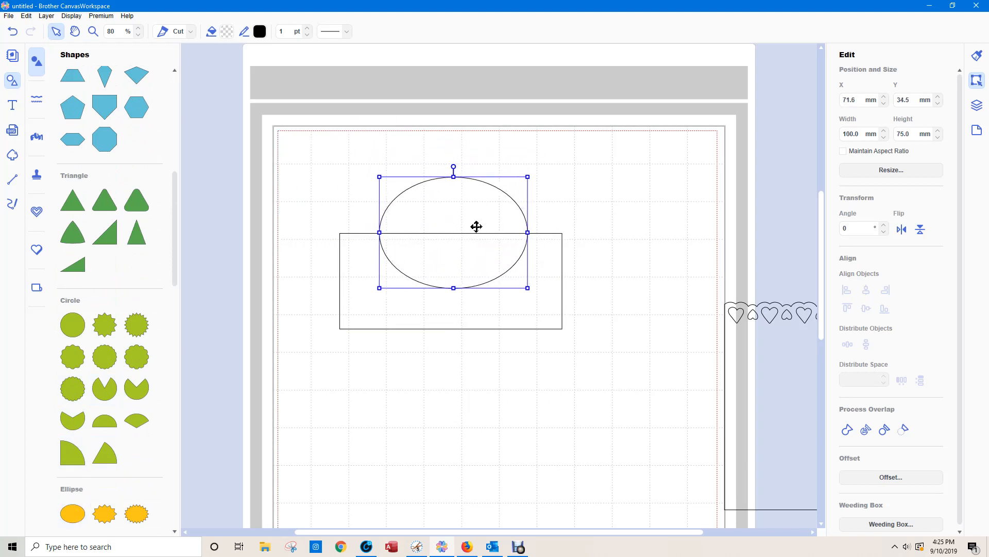
pyautogui.moveTo(529, 232); pyautogui.dragTo(548, 232)
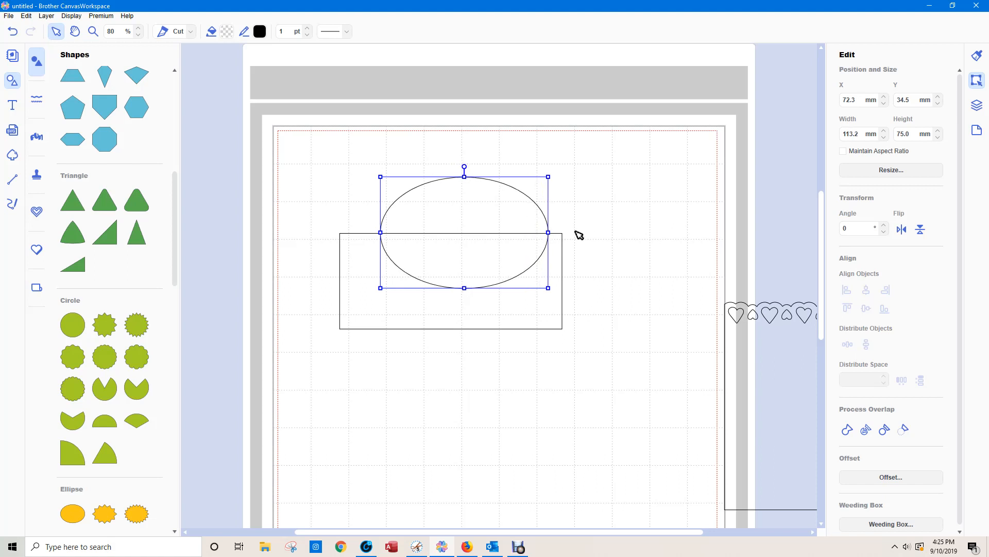
pyautogui.moveTo(380, 232); pyautogui.dragTo(365, 232)
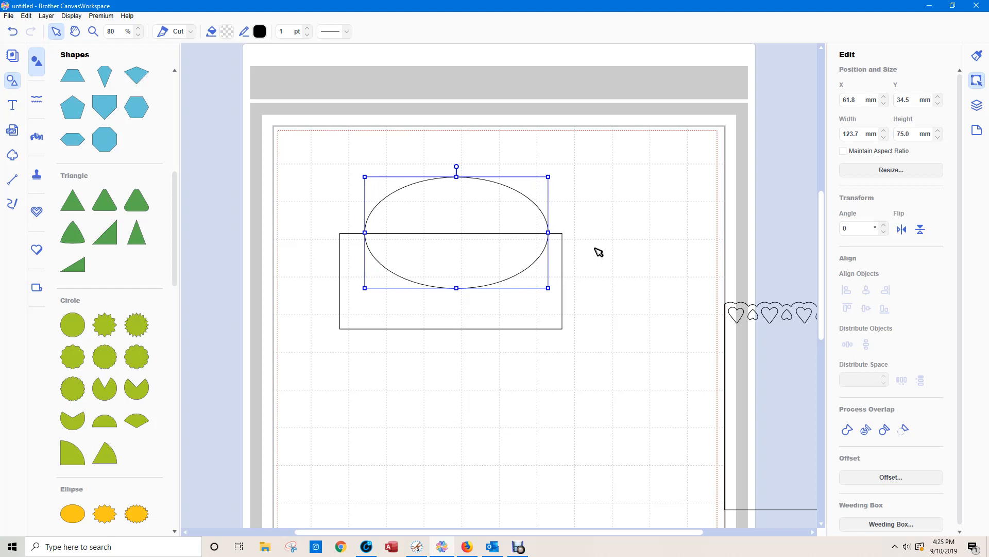
# Step: Try subtracting the ellipse from the rectangle, and move the notched rectangle below the ellipse
pyautogui.moveTo(310, 142); pyautogui.dragTo(596, 369)
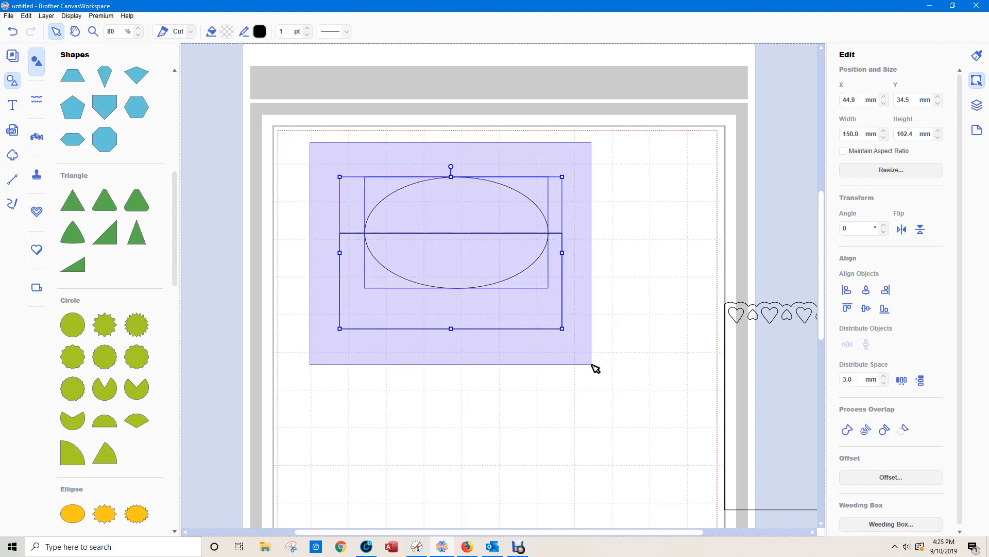
pyautogui.click(885, 432)
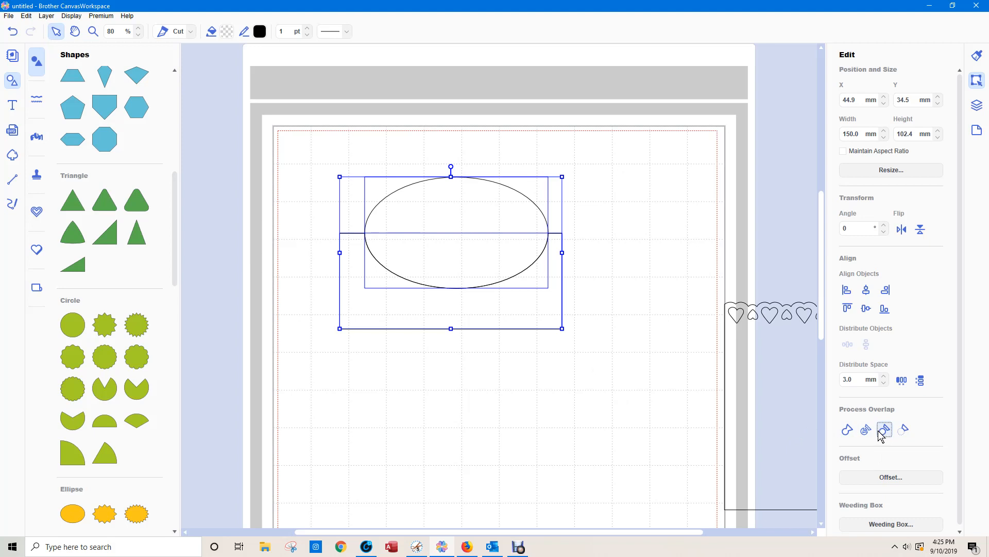
pyautogui.click(658, 410)
pyautogui.click(483, 293)
pyautogui.moveTo(483, 292); pyautogui.dragTo(493, 389)
# Step: Delete the leftover ellipse and move the notched rectangle back up the mat
pyautogui.click(535, 269)
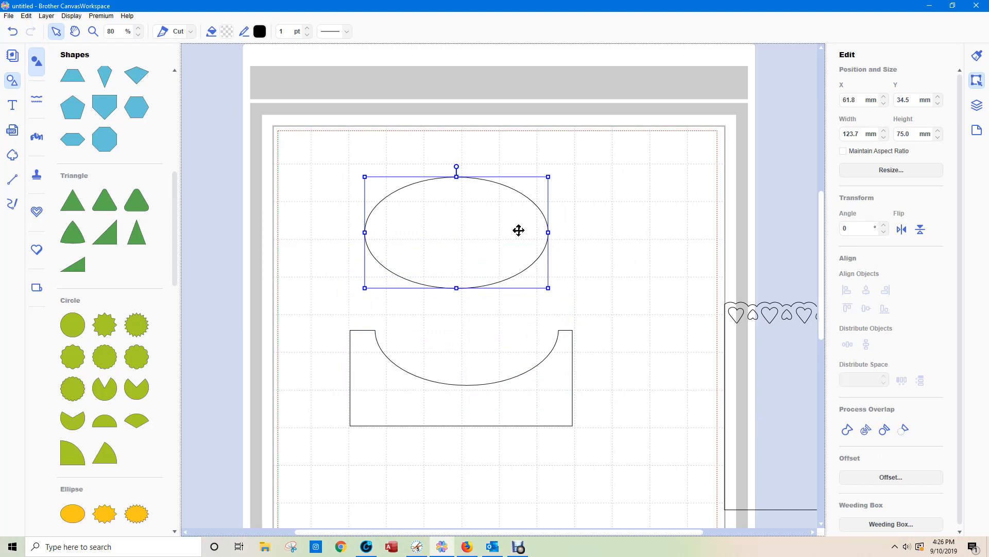
pyautogui.press('Delete')
pyautogui.click(475, 418)
pyautogui.moveTo(476, 418); pyautogui.dragTo(464, 272)
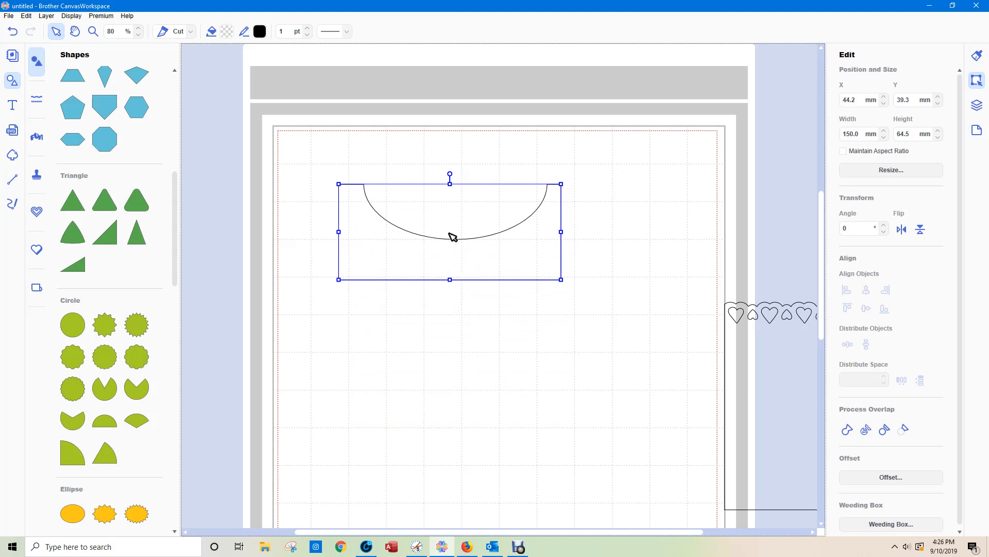
# Step: Undo the ellipse deletion, the moves and the subtraction back to a whole rectangle under the ellipse
pyautogui.hotkey('ctrl', 'z')
pyautogui.hotkey('ctrl', 'z')
pyautogui.hotkey('ctrl', 'z')
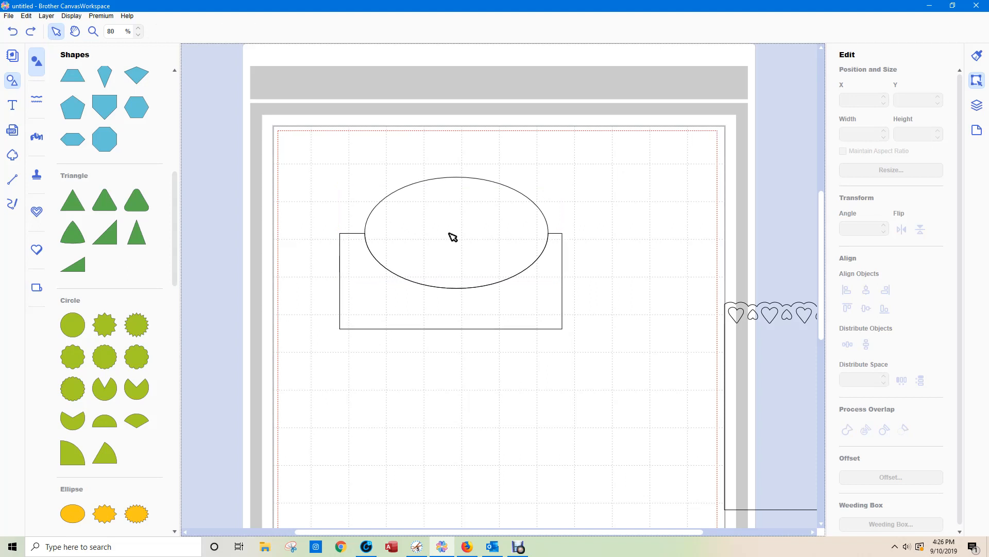
pyautogui.click(448, 237)
pyautogui.moveTo(457, 240); pyautogui.dragTo(453, 228)
pyautogui.hotkey('ctrl', 'z')
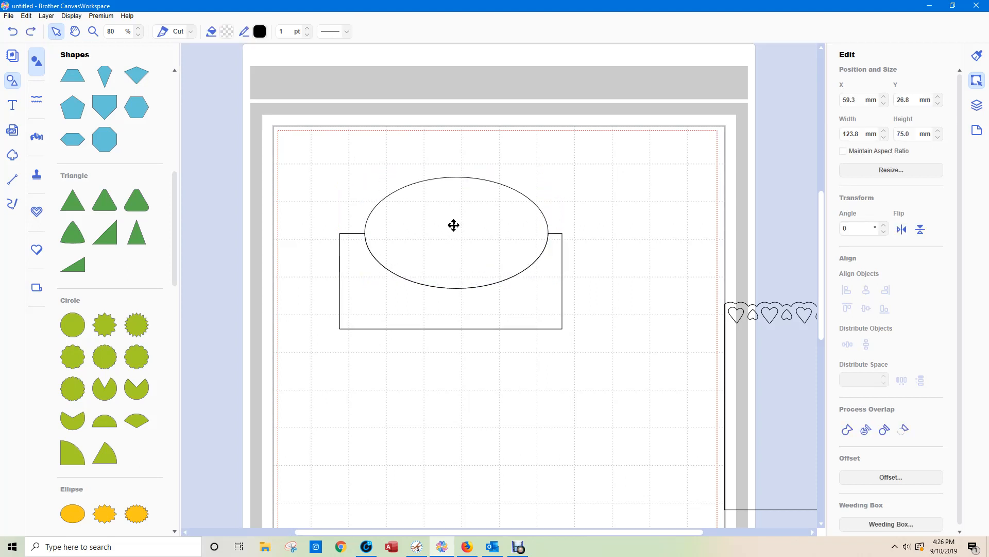
# Step: Move the ellipse slightly higher over the rectangle and widen it to about 132 mm
pyautogui.click(424, 205)
pyautogui.moveTo(424, 205); pyautogui.dragTo(426, 196)
pyautogui.moveTo(551, 222); pyautogui.dragTo(552, 222)
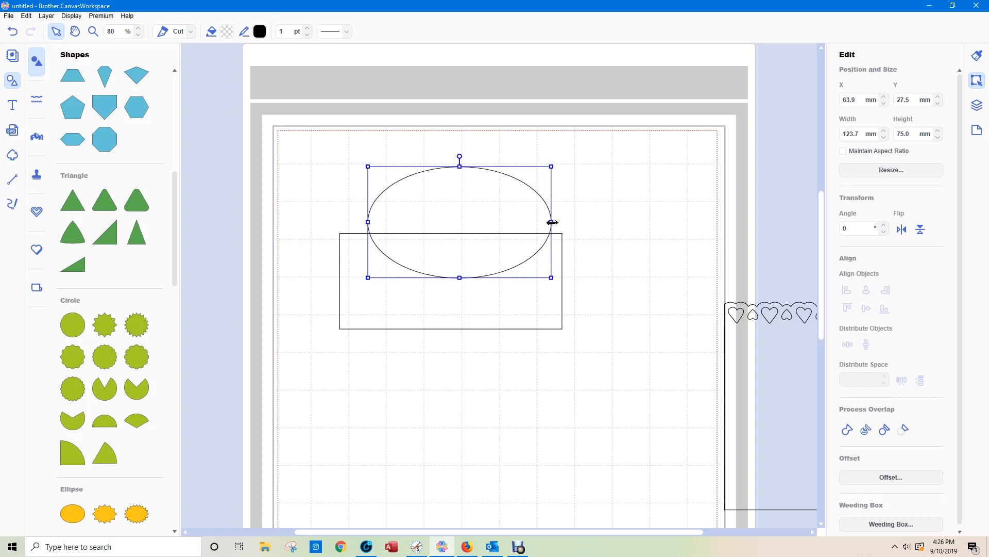
pyautogui.moveTo(368, 222); pyautogui.dragTo(356, 222)
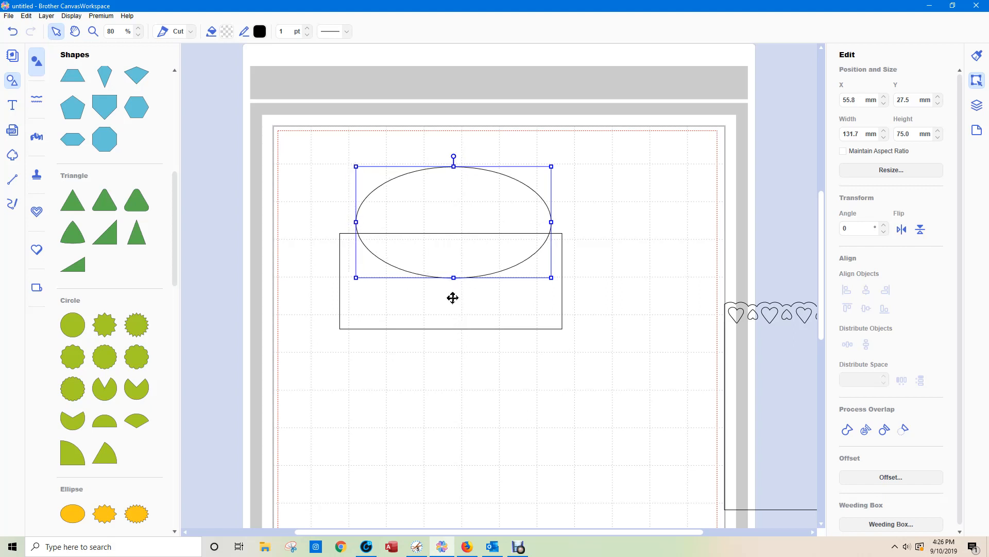
# Step: Nudge the ellipse up to a Y position of about 24 mm for a shallower overlap with the rectangle
pyautogui.doubleClick(474, 213)
pyautogui.press('Up')
pyautogui.press('Up')
pyautogui.click(679, 280)
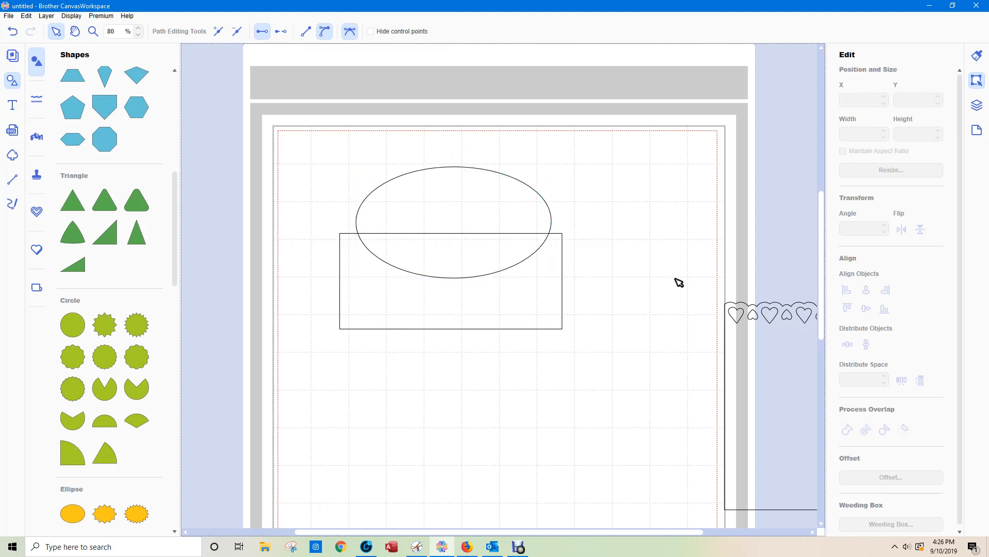
pyautogui.click(509, 215)
pyautogui.press('Up')
pyautogui.press('Up')
pyautogui.press('Up')
pyautogui.press('Up')
pyautogui.press('Up')
pyautogui.press('Up')
pyautogui.press('Up')
pyautogui.press('Up')
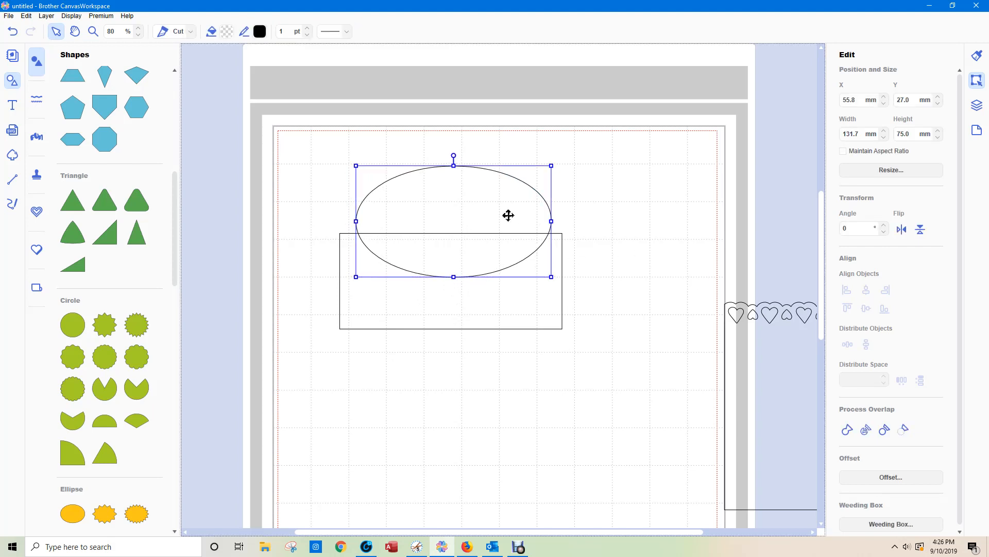
pyautogui.press('Up')
pyautogui.press('Up')
pyautogui.press('Up')
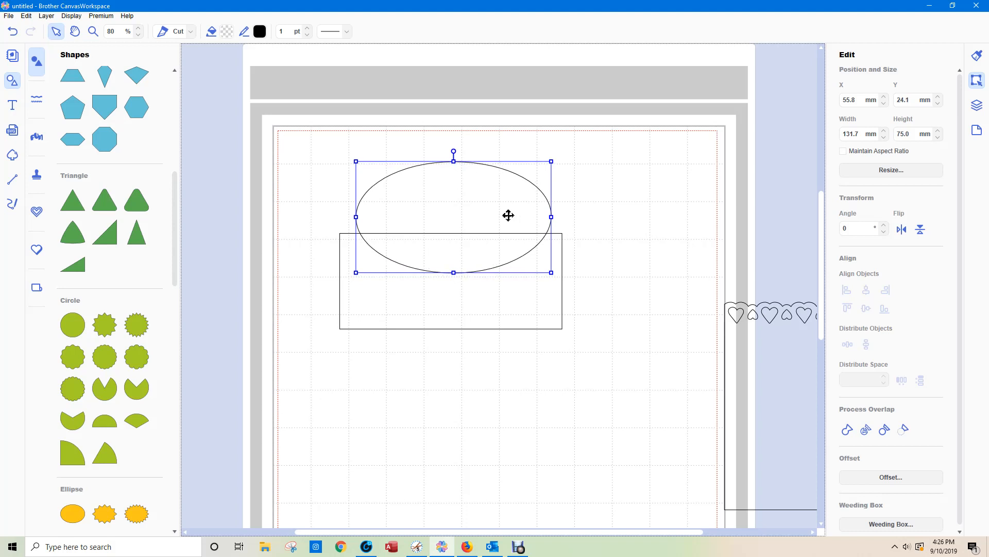
# Step: Subtract the ellipse from the rectangle and move the notched rectangle straight down, clear of the ellipse
pyautogui.moveTo(313, 133); pyautogui.dragTo(647, 404)
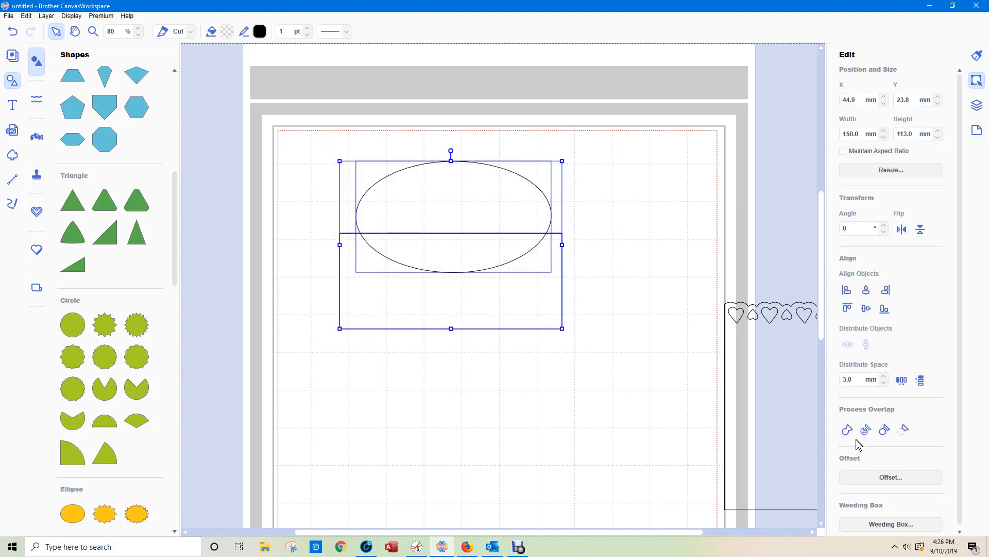
pyautogui.click(885, 430)
pyautogui.click(655, 417)
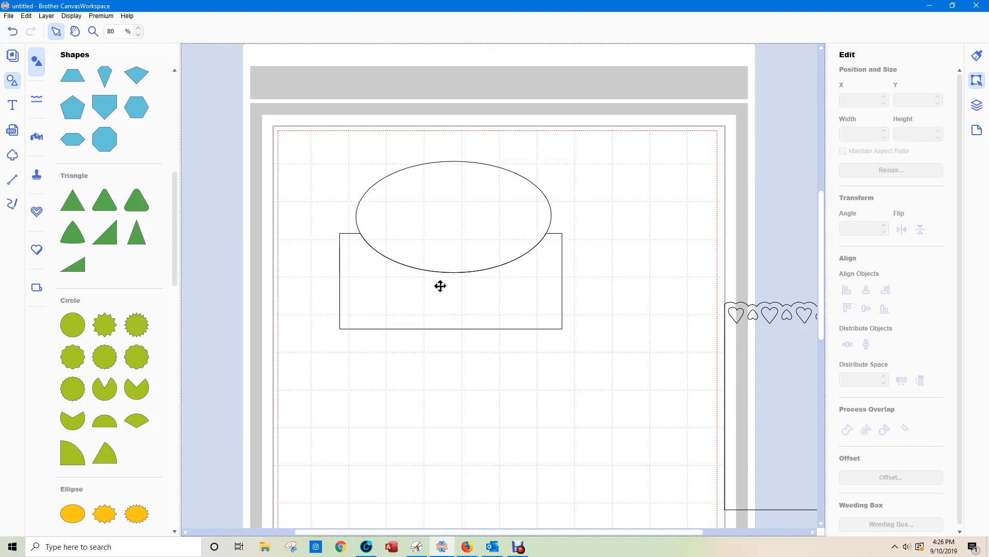
pyautogui.moveTo(440, 286); pyautogui.dragTo(440, 364)
# Step: Remove the leftover ellipse and move the notched rectangle into the upper part of the mat
pyautogui.click(484, 226)
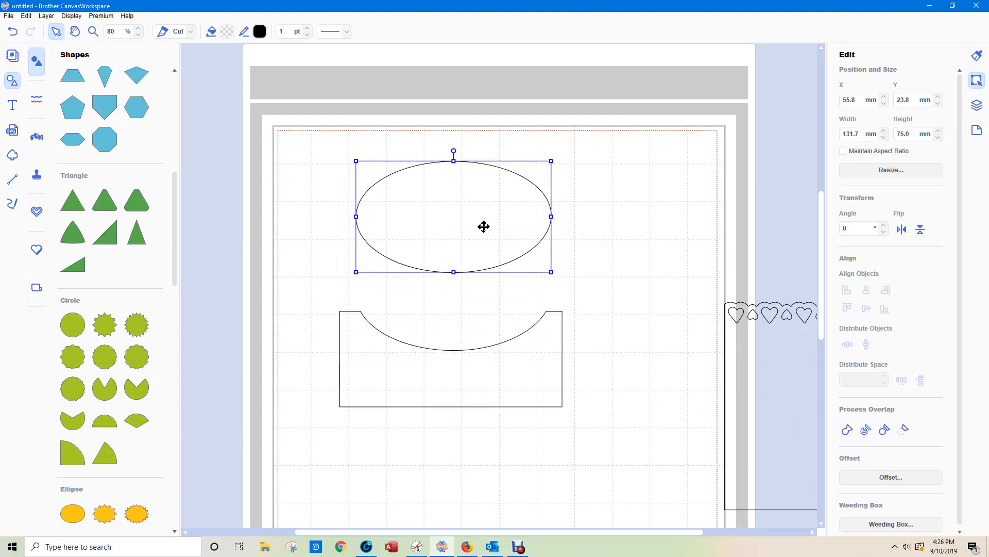
pyautogui.press('Delete')
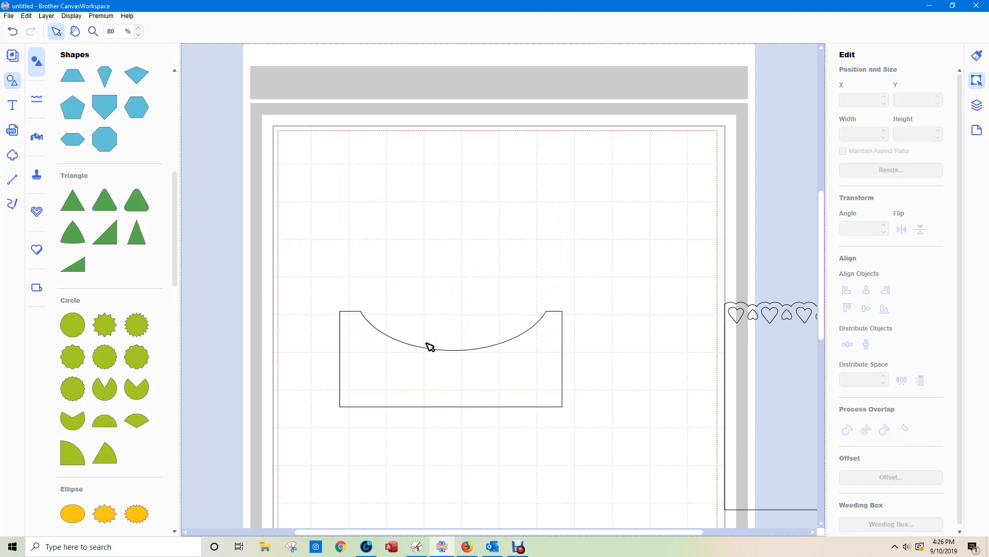
pyautogui.moveTo(433, 371); pyautogui.dragTo(441, 263)
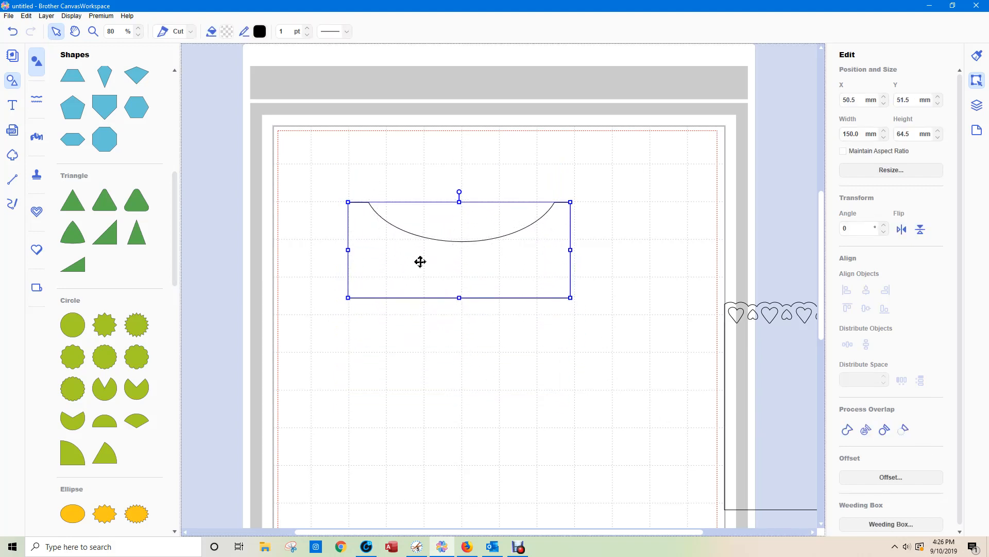
# Step: Insert a rounded rectangle and size it to 10 mm wide by 25 mm high
pyautogui.moveTo(175, 237); pyautogui.dragTo(121, 189)
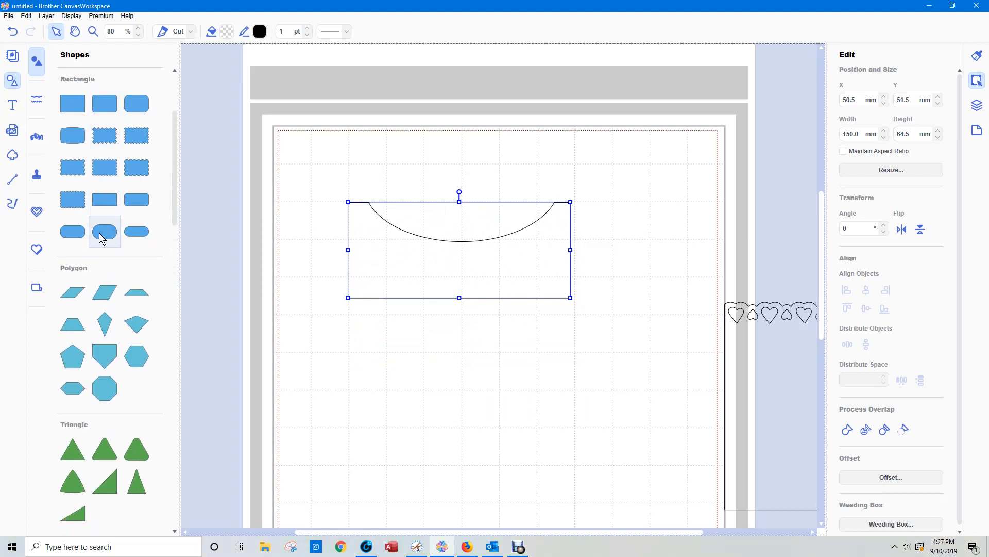
pyautogui.click(78, 238)
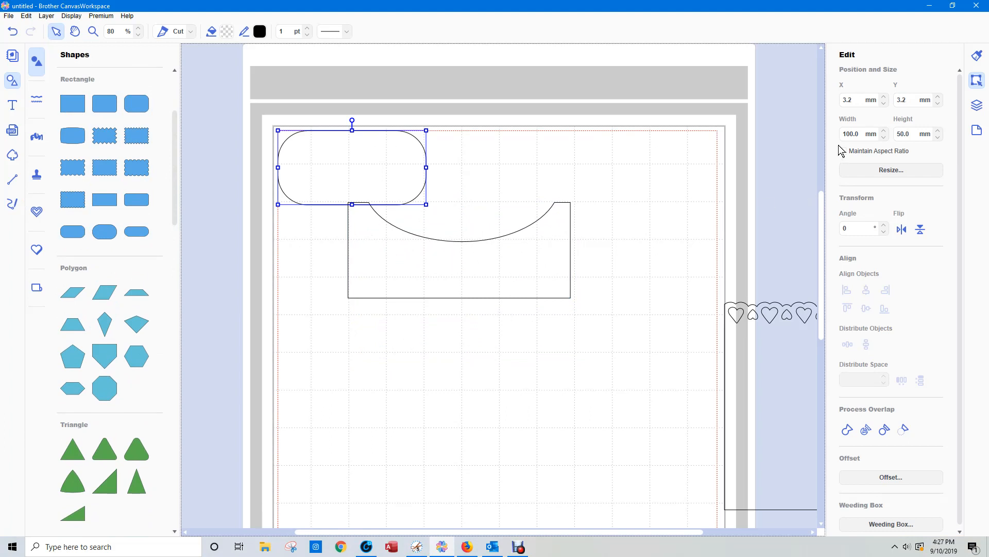
pyautogui.doubleClick(851, 134)
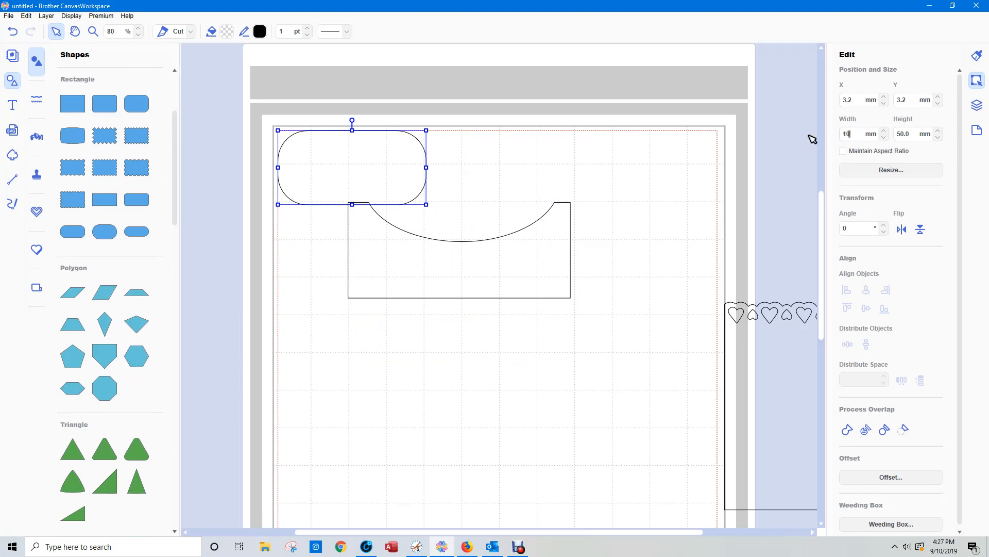
pyautogui.press('Tab')
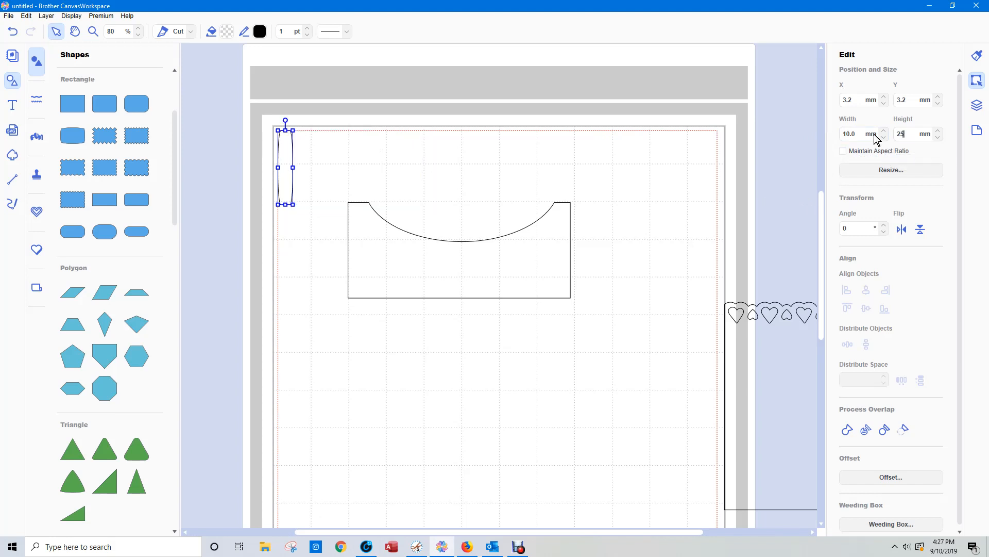
pyautogui.press('Return')
# Step: Place the small rounded rectangle across the notched panel's right edge and align the two shapes' vertical centres
pyautogui.moveTo(285, 150); pyautogui.dragTo(572, 255)
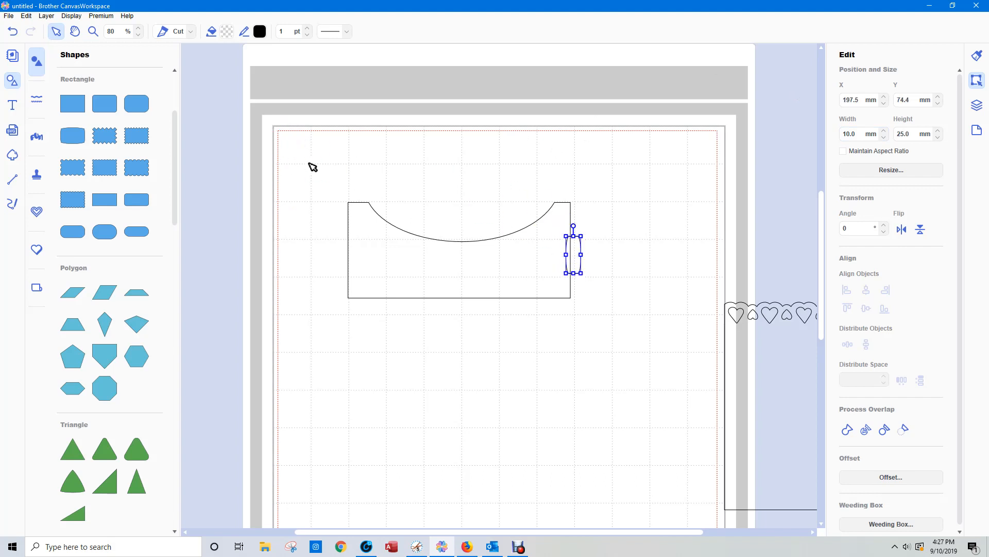
pyautogui.moveTo(314, 165); pyautogui.dragTo(628, 308)
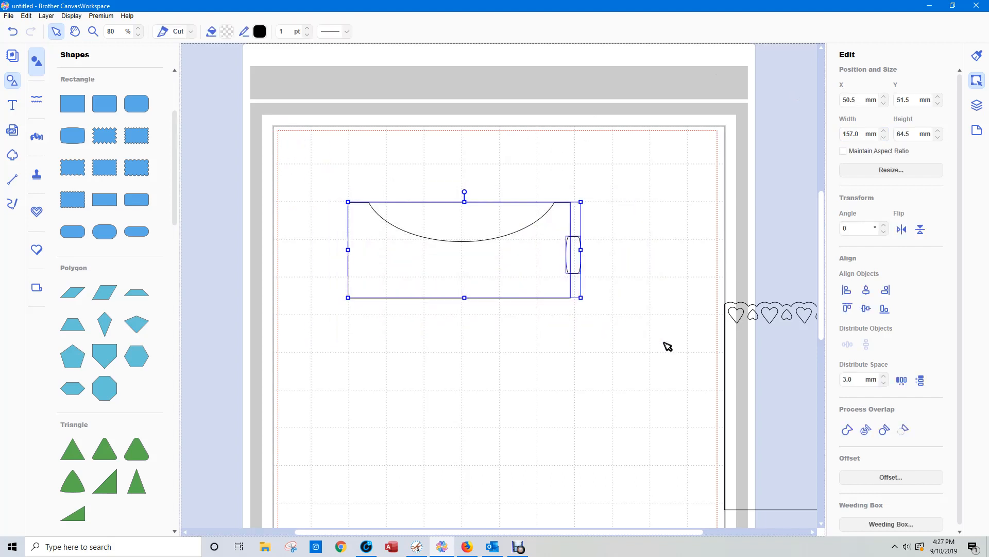
pyautogui.click(868, 309)
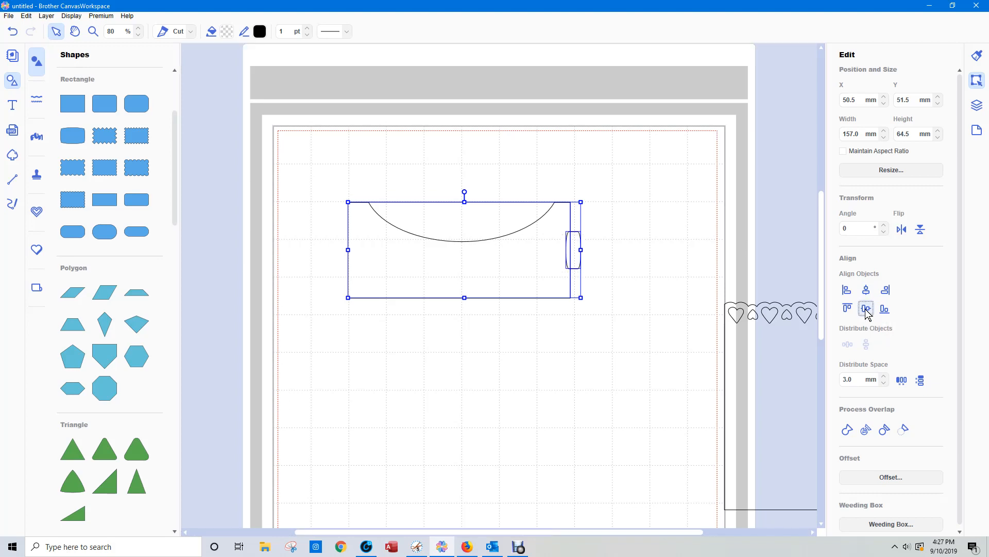
pyautogui.click(582, 338)
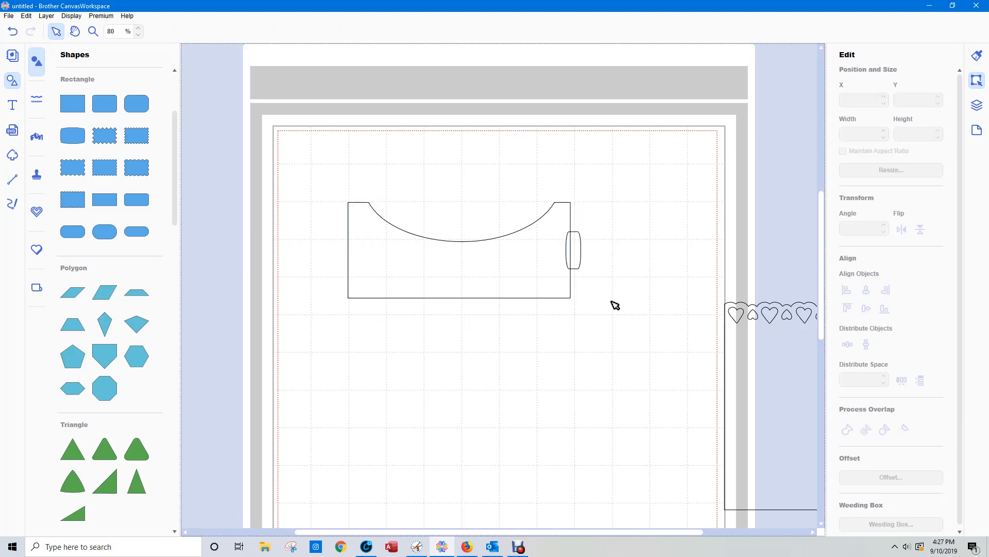
# Step: Nudge the small rounded rectangle right to an X position of 198.1 mm
pyautogui.scroll(5, 613, 304)
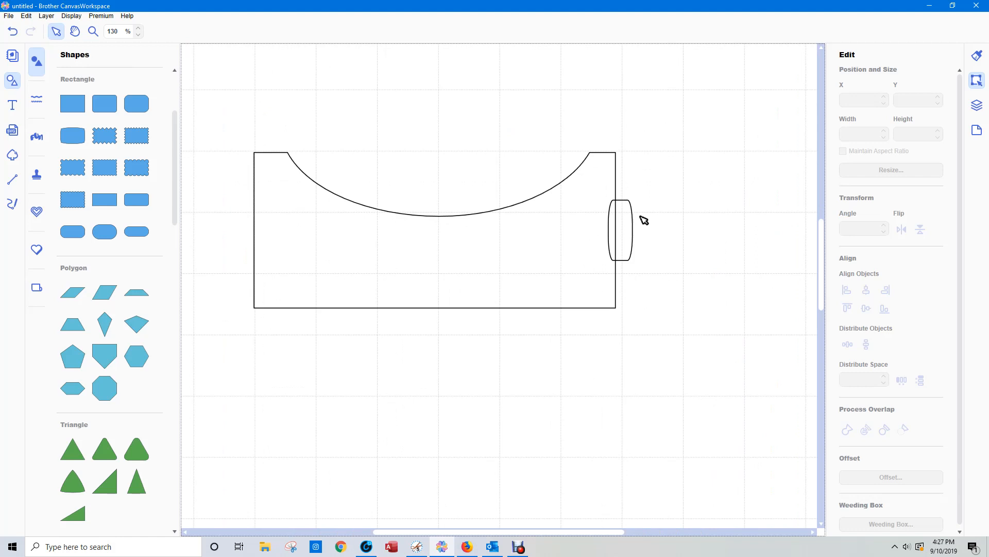
pyautogui.click(631, 227)
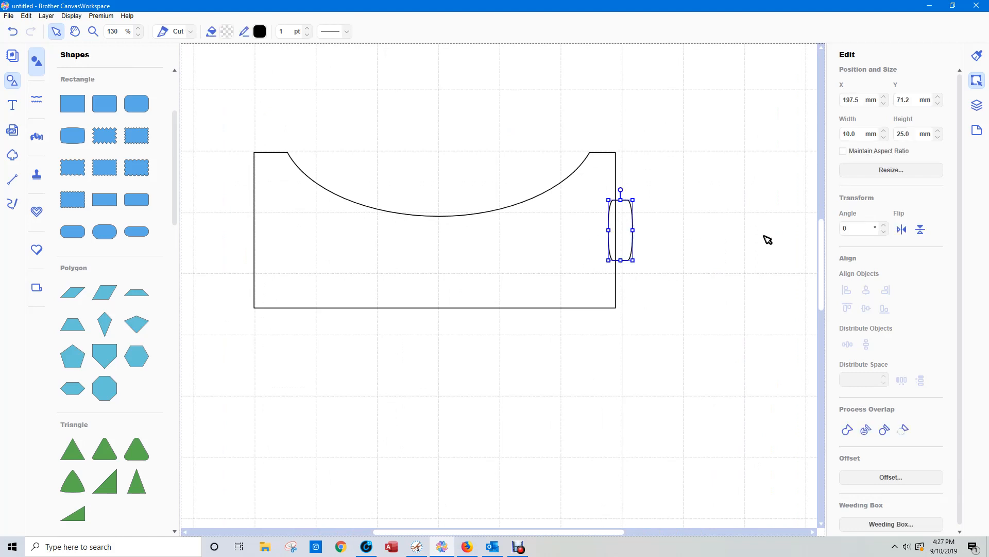
pyautogui.press('Right')
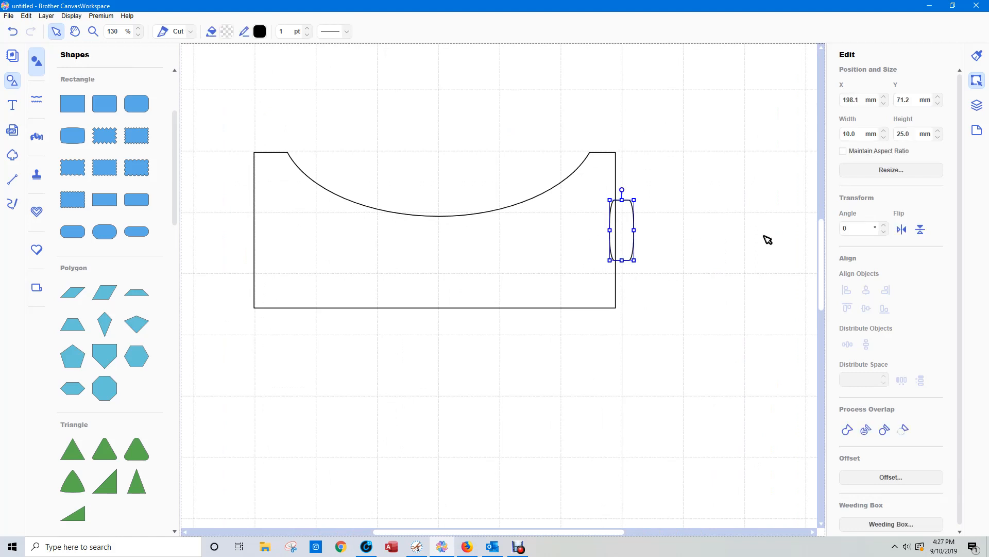
# Step: Weld the notched panel and the small rounded rectangle on its right edge into one outline
pyautogui.click(731, 258)
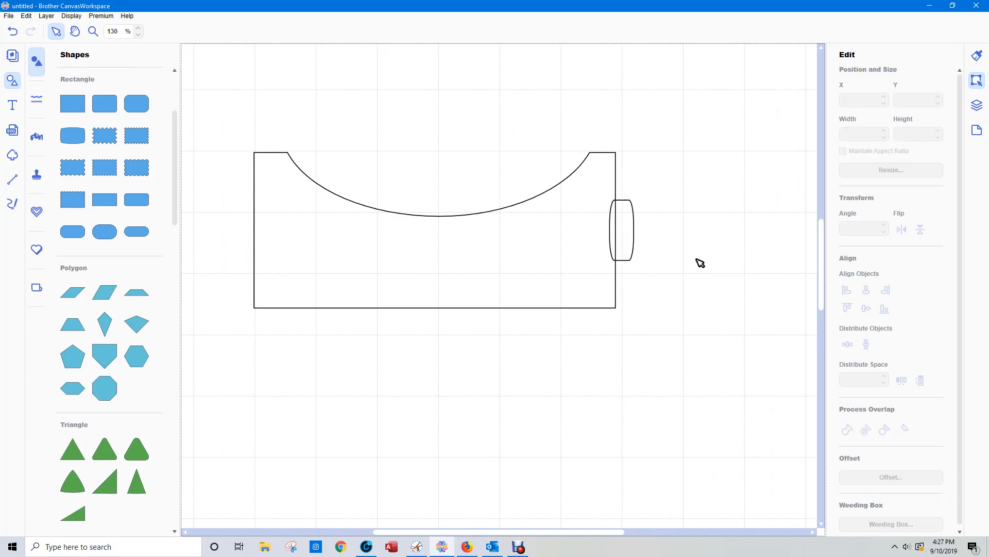
pyautogui.moveTo(215, 116); pyautogui.dragTo(680, 335)
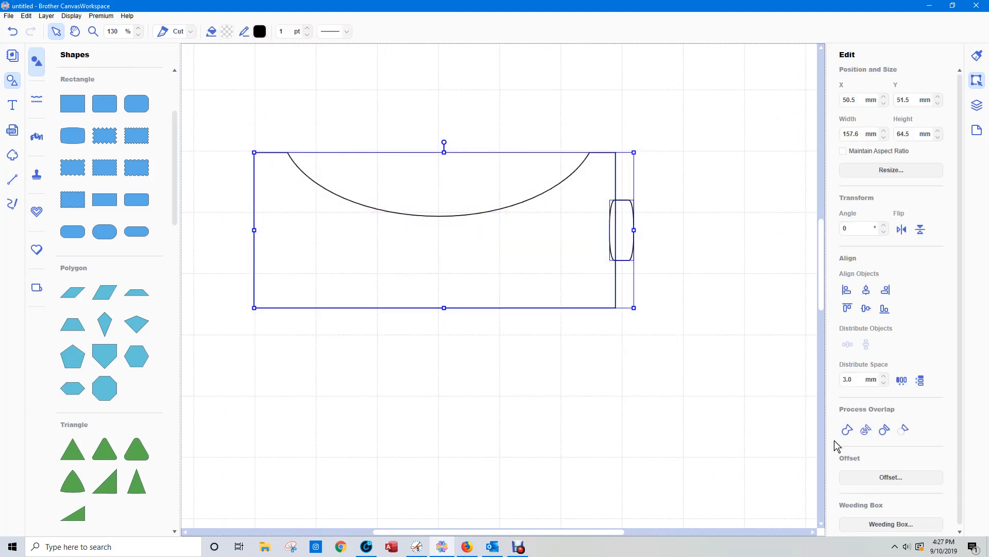
pyautogui.click(844, 435)
pyautogui.click(650, 385)
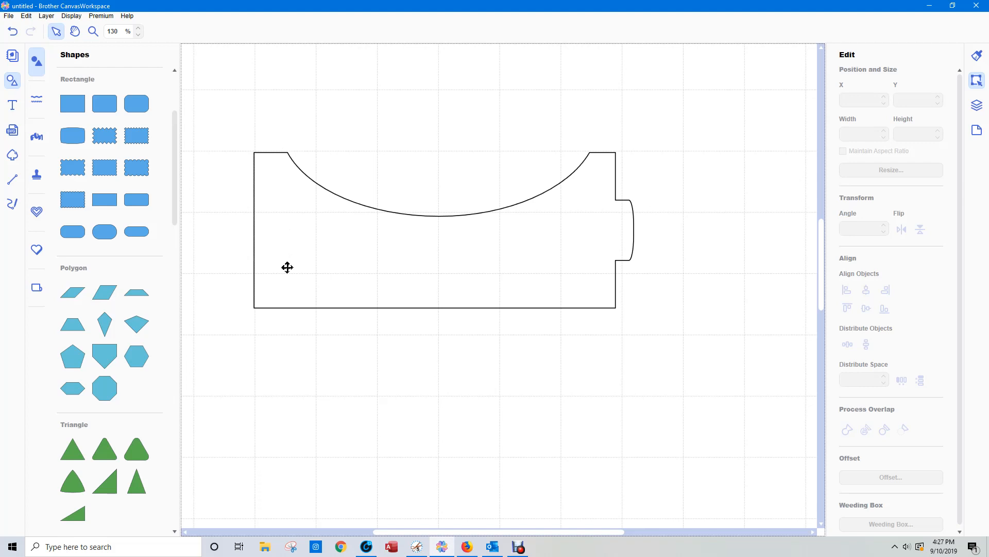
# Step: Draw a vertical straight line about 71 mm long in the empty area right of the notched panel
pyautogui.click(12, 179)
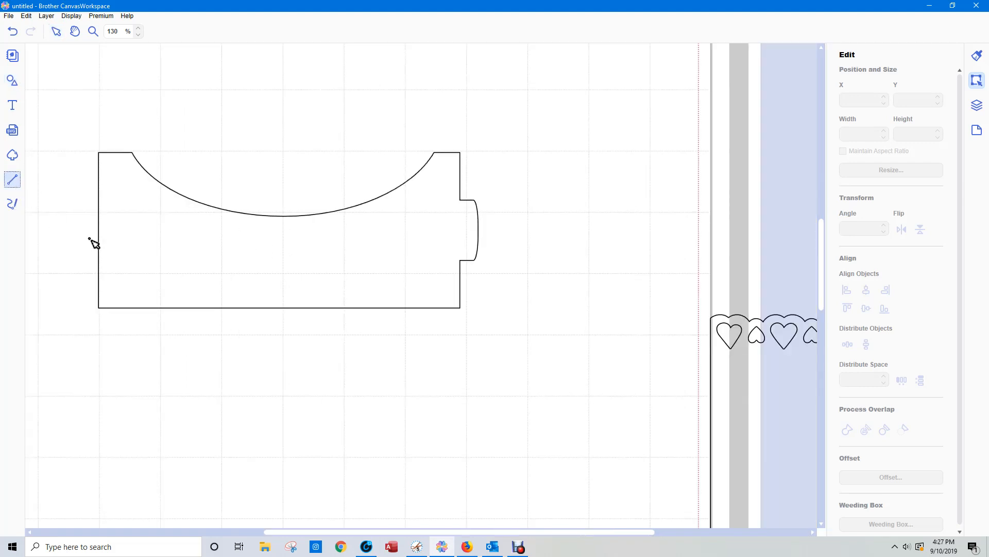
pyautogui.click(614, 161)
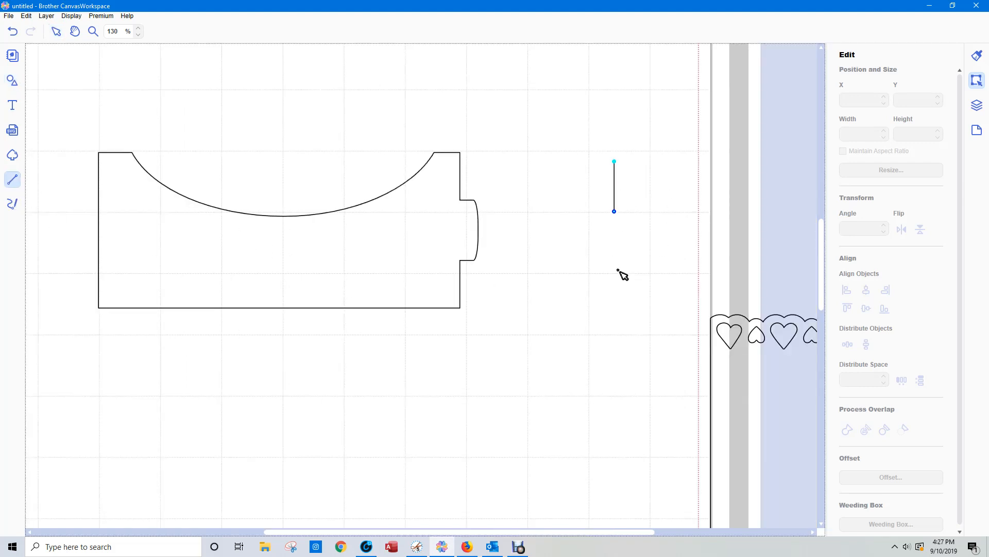
pyautogui.doubleClick(614, 332)
# Step: Set the vertical line's height to 64.5 mm to match the panel, and give it the short, widely spaced dashed line style
pyautogui.click(195, 264)
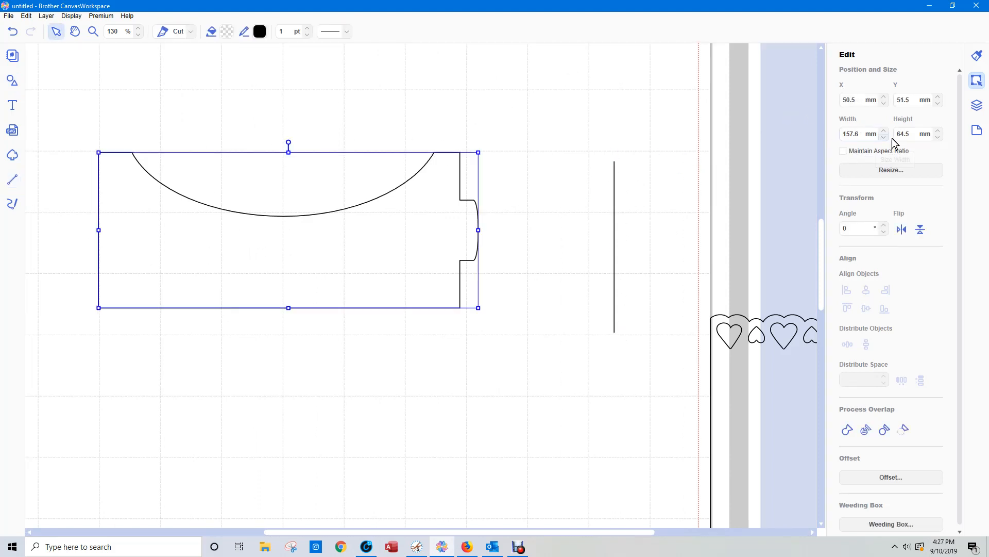
pyautogui.moveTo(599, 136); pyautogui.dragTo(652, 340)
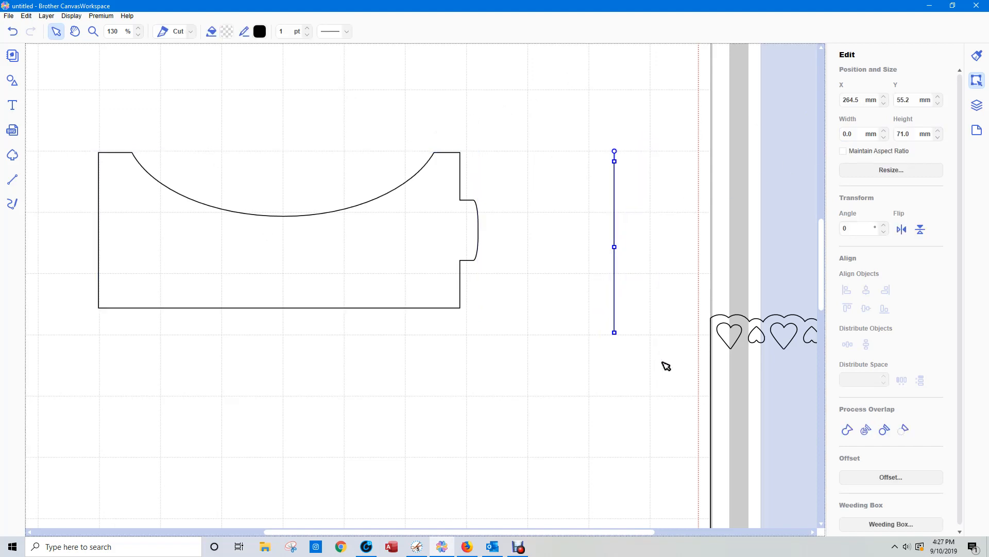
pyautogui.doubleClick(903, 133)
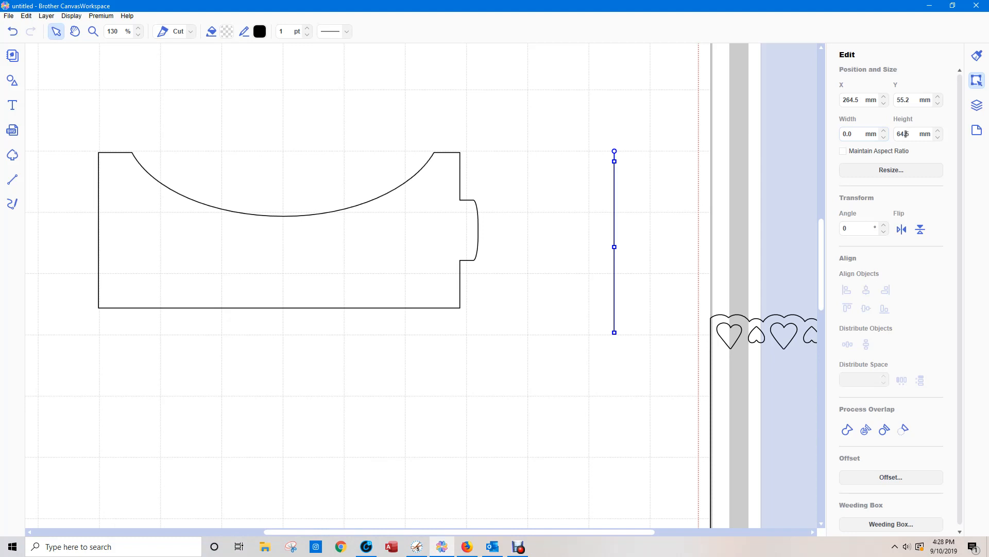
pyautogui.press('Return')
pyautogui.click(348, 32)
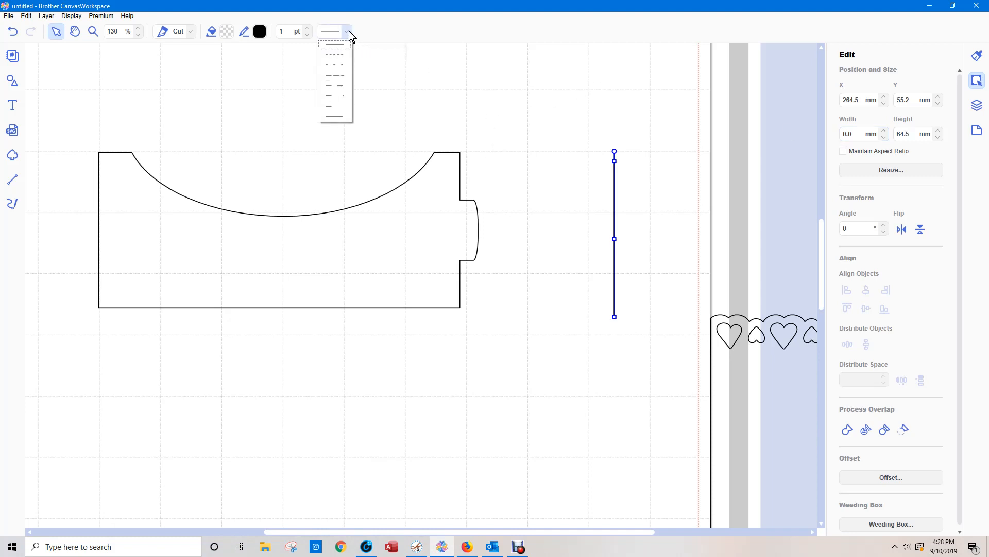
pyautogui.click(342, 66)
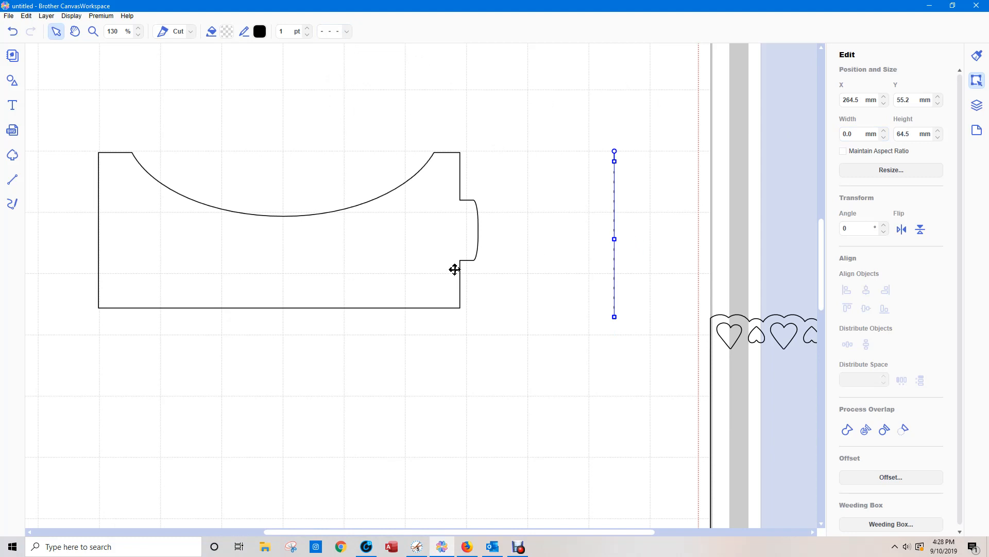
# Step: Move the notched panel to the mat's origin at X 0 mm and Y 0 mm
pyautogui.scroll(-4, 455, 270)
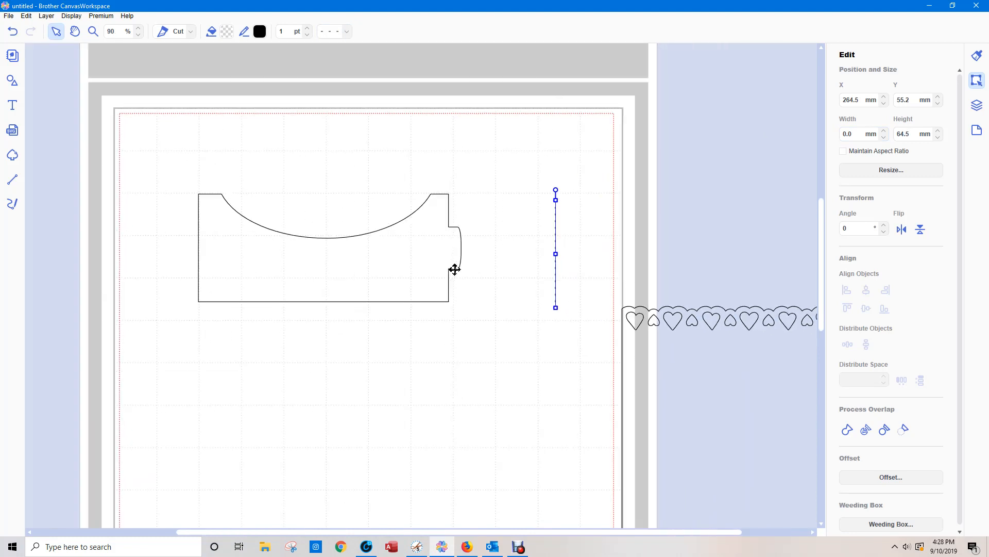
pyautogui.click(418, 263)
pyautogui.moveTo(868, 99); pyautogui.dragTo(837, 102)
pyautogui.write('0')
pyautogui.moveTo(901, 102); pyautogui.dragTo(894, 103)
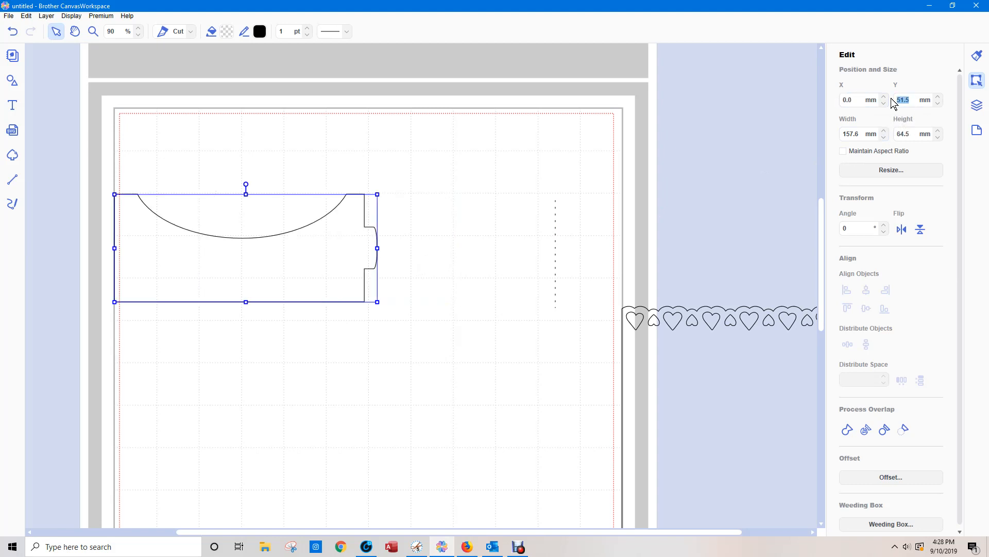
pyautogui.press('Return')
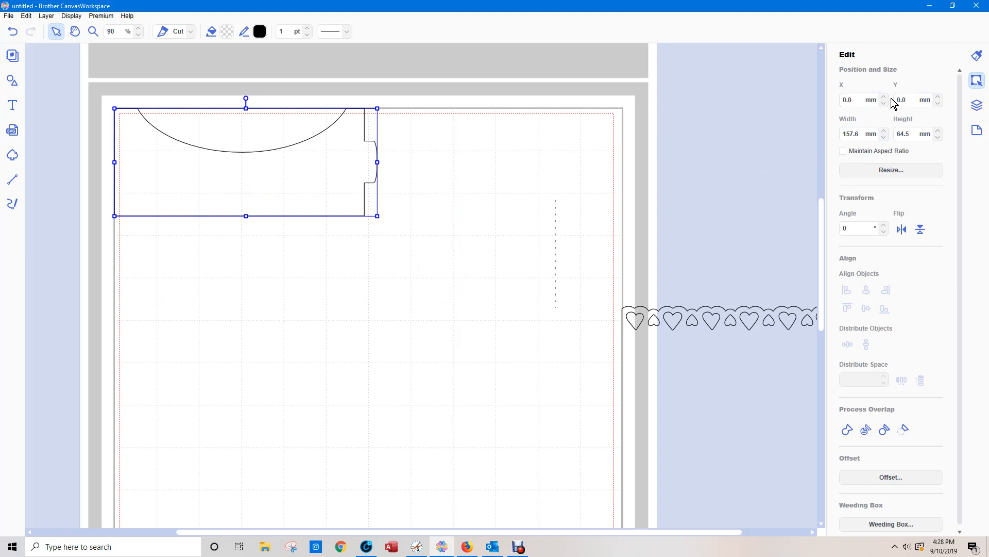
# Step: Position the dashed vertical line at X 10 mm and Y 0 mm as a fold line on the panel
pyautogui.moveTo(527, 176); pyautogui.dragTo(587, 319)
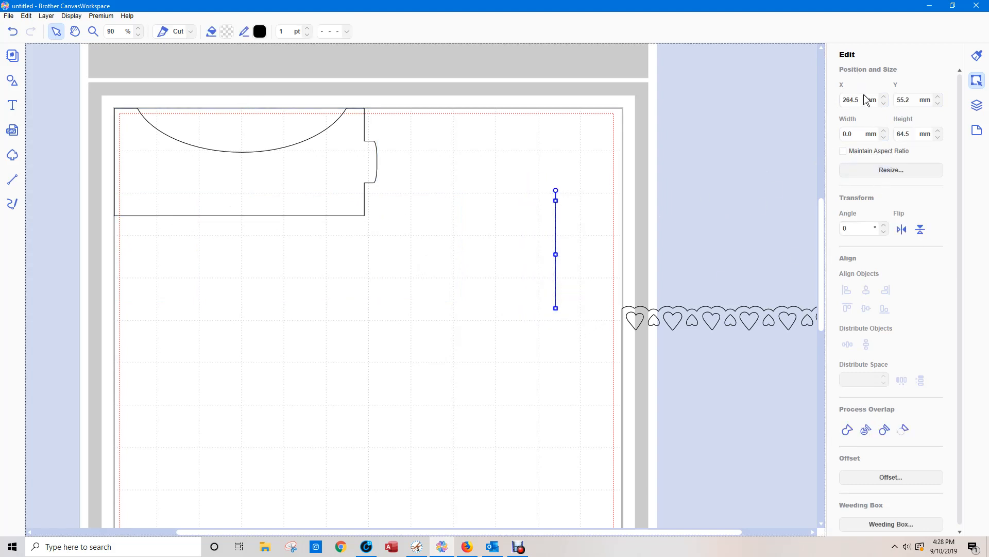
pyautogui.doubleClick(851, 99)
pyautogui.write('10')
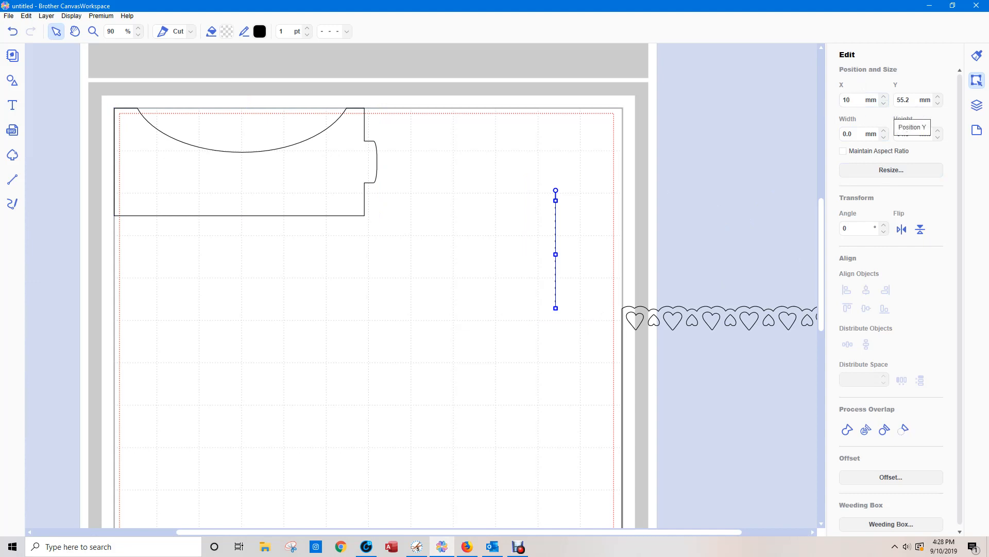
pyautogui.press('Tab')
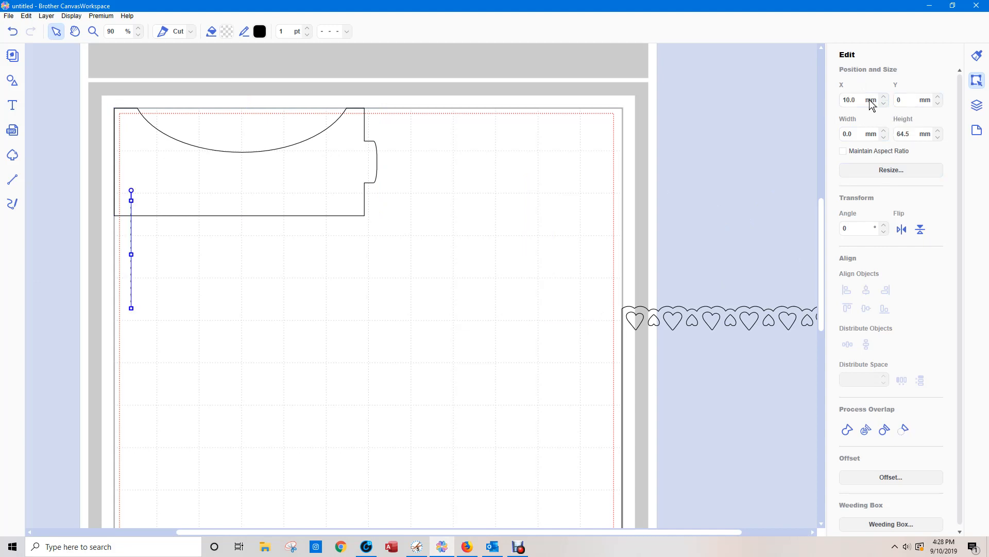
pyautogui.press('Return')
pyautogui.click(310, 284)
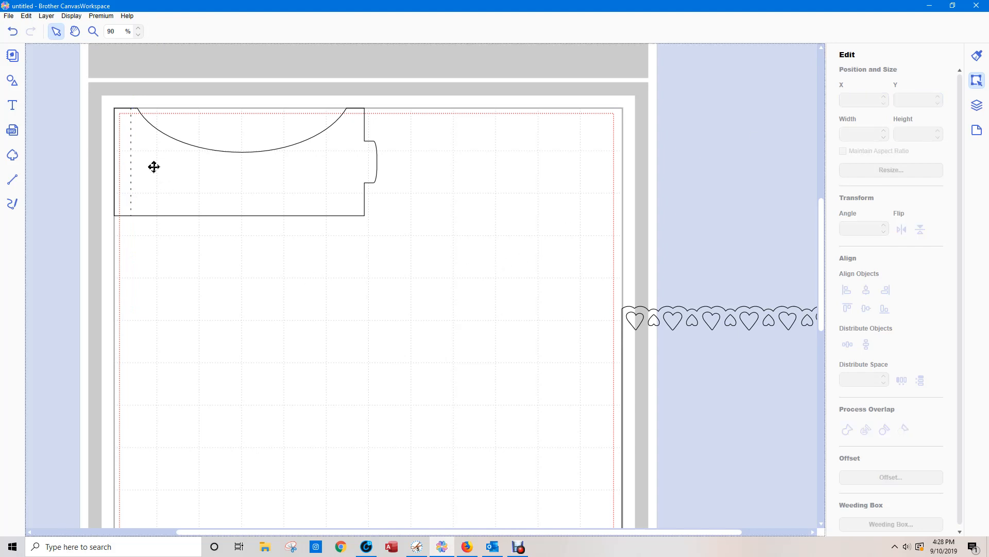
# Step: Group the notched panel with its dashed fold line and rename the group "left"
pyautogui.moveTo(102, 85); pyautogui.dragTo(410, 288)
pyautogui.click(977, 106)
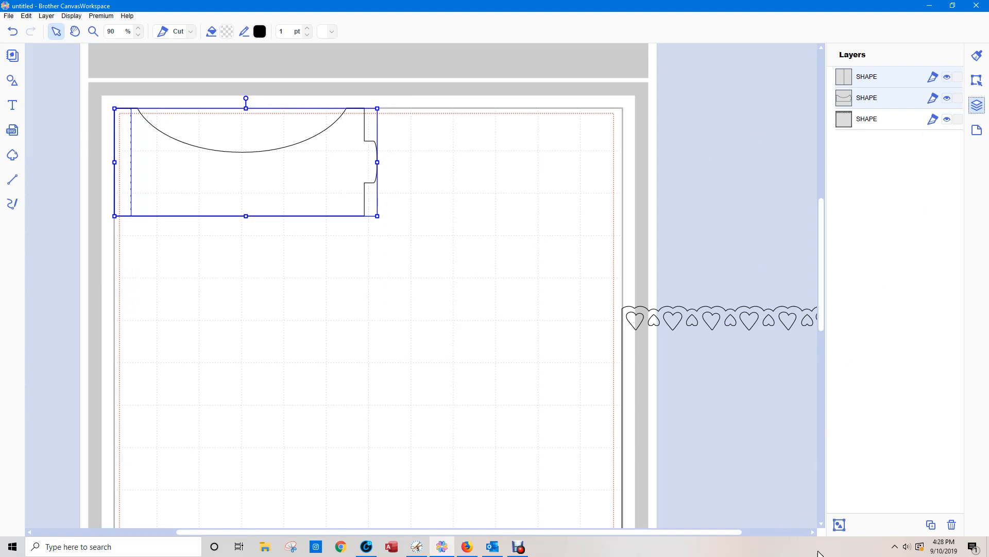
pyautogui.click(840, 524)
pyautogui.doubleClick(878, 81)
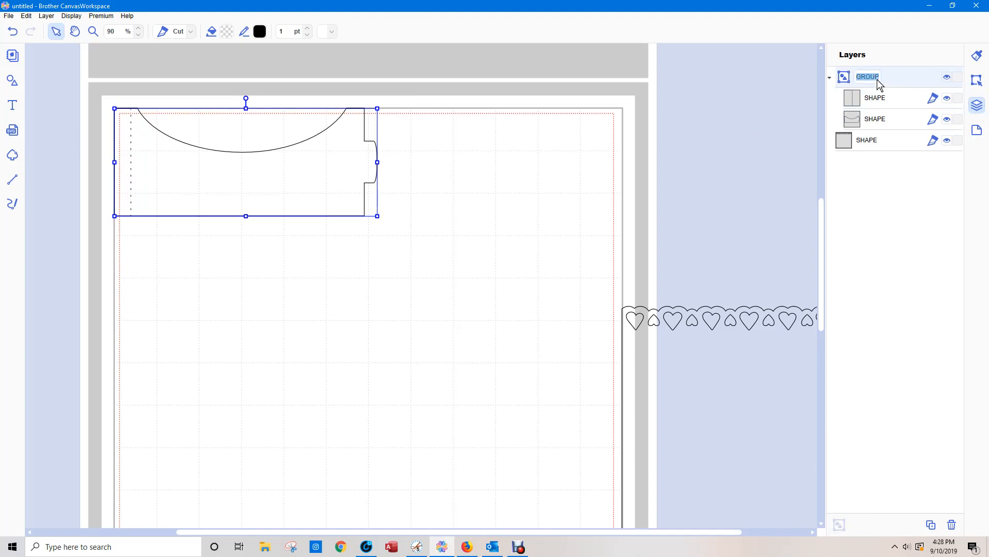
pyautogui.press('BackSpace')
# Step: Move the "left" group off to the right side of the mat and place a new plain rectangle on the mat
pyautogui.moveTo(308, 177); pyautogui.dragTo(774, 241)
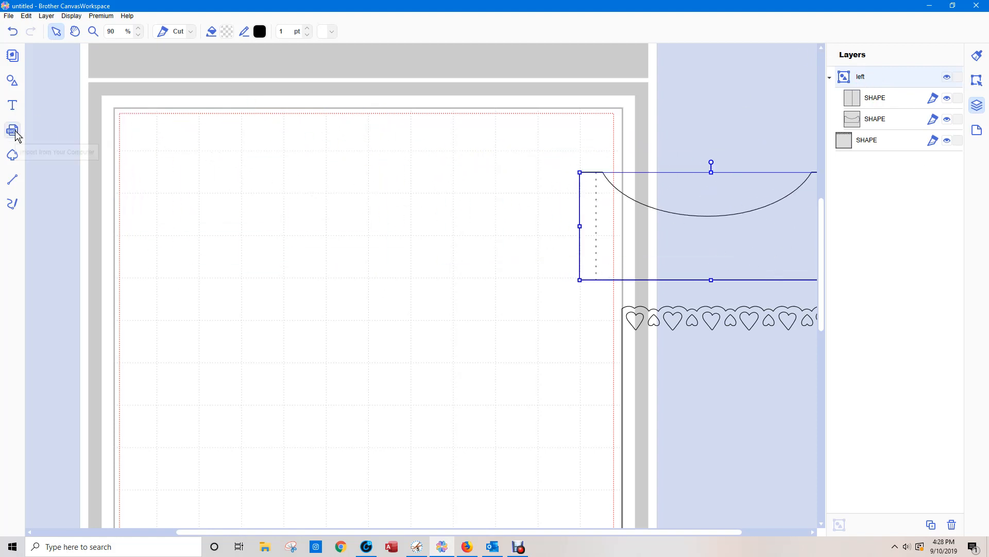
pyautogui.click(12, 80)
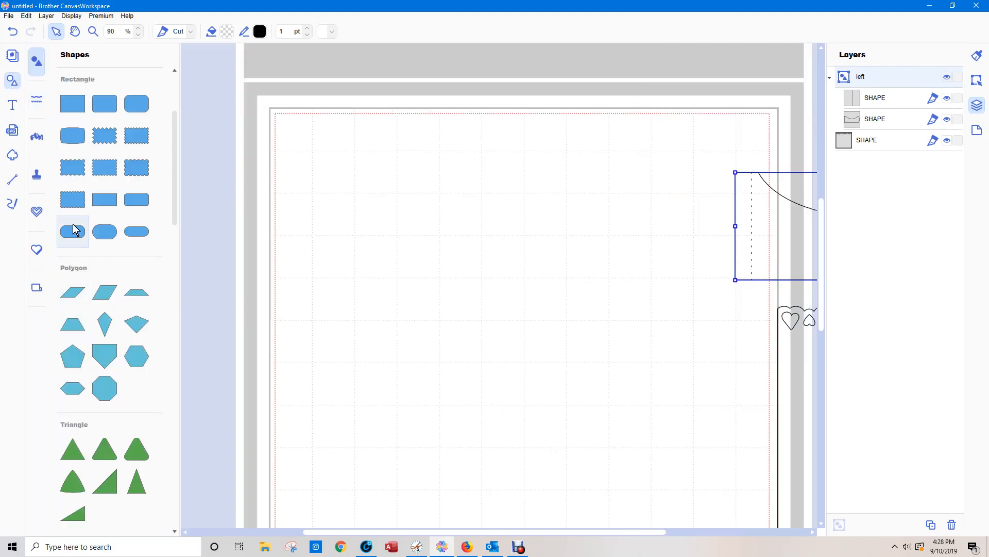
pyautogui.click(73, 114)
pyautogui.moveTo(399, 212); pyautogui.dragTo(445, 255)
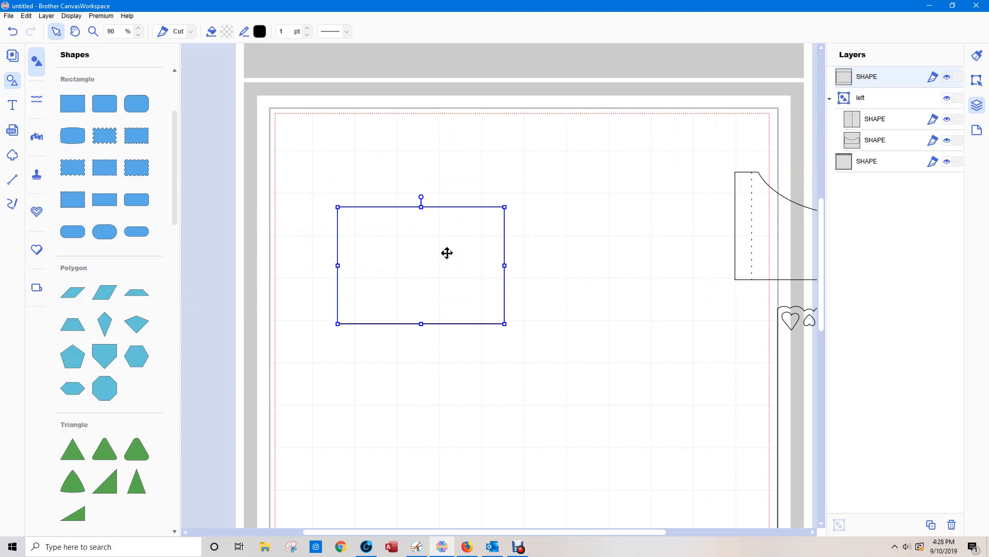
# Step: Size the new rectangle to 145 mm wide by 44.5 mm high
pyautogui.click(978, 80)
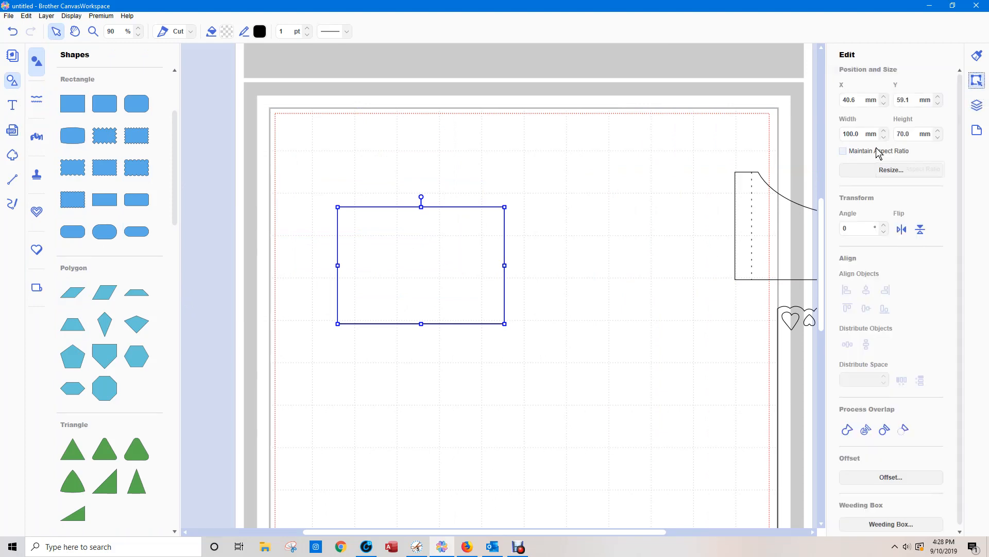
pyautogui.doubleClick(851, 134)
pyautogui.write('145')
pyautogui.press('Tab')
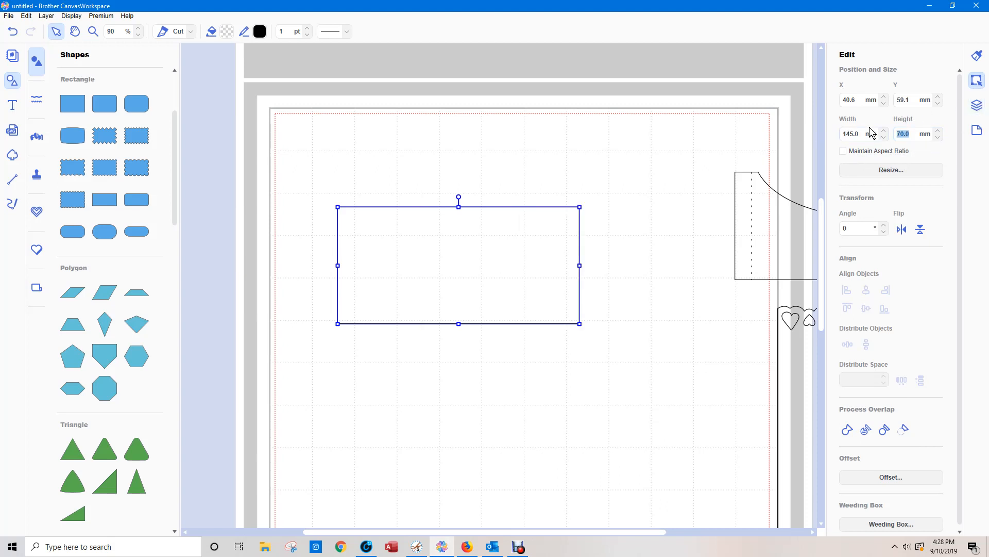
pyautogui.press('Return')
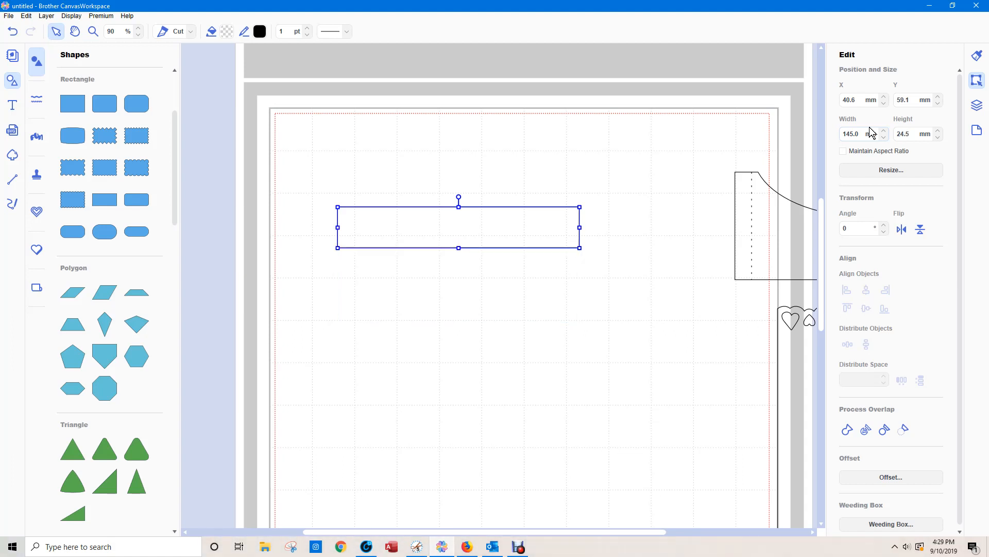
pyautogui.click(896, 135)
pyautogui.write('44.5')
pyautogui.press('Return')
# Step: Compare the new rectangle's size with the notched panel by laying the two over each other
pyautogui.moveTo(518, 245); pyautogui.dragTo(725, 244)
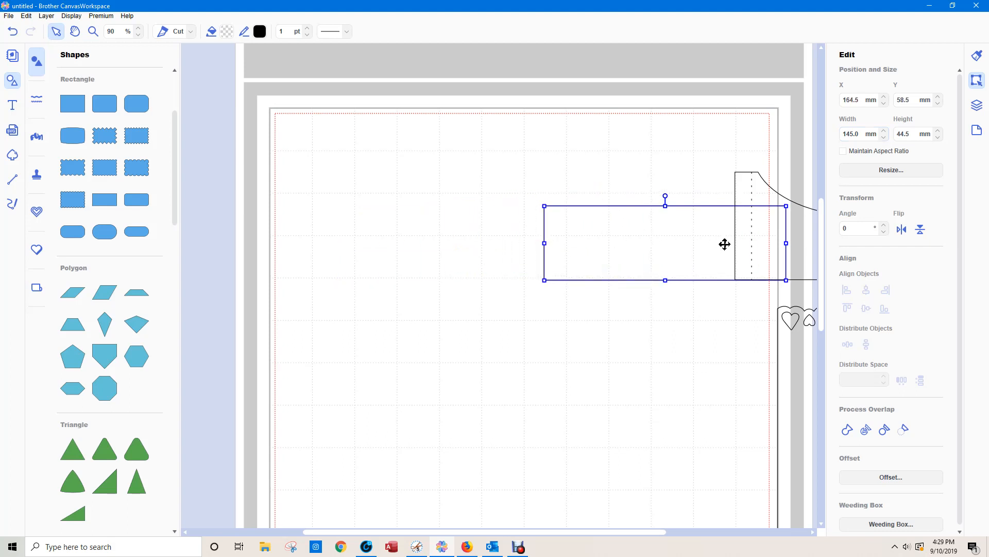
pyautogui.moveTo(750, 188); pyautogui.dragTo(305, 188)
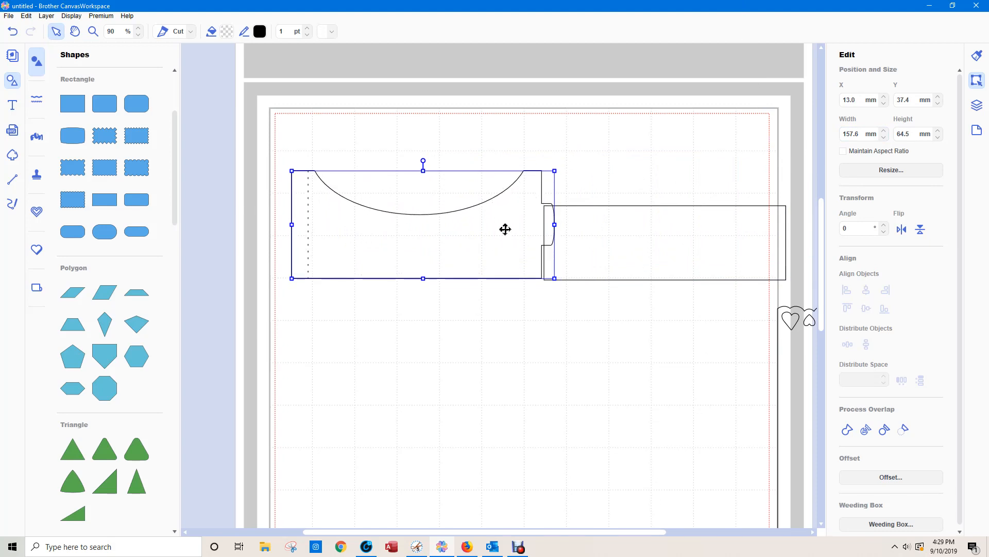
pyautogui.moveTo(661, 245); pyautogui.dragTo(541, 245)
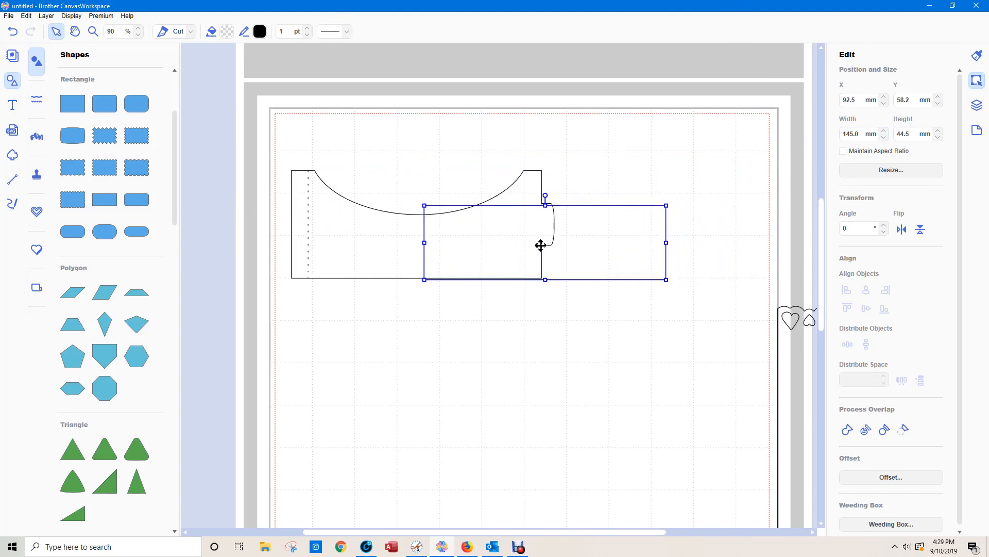
# Step: Return the "left" group to the mat's right side and place the rectangle in the upper part of the mat at about X 34.1 mm, Y 48.6 mm
pyautogui.moveTo(541, 245); pyautogui.dragTo(520, 345)
pyautogui.moveTo(455, 262); pyautogui.dragTo(934, 280)
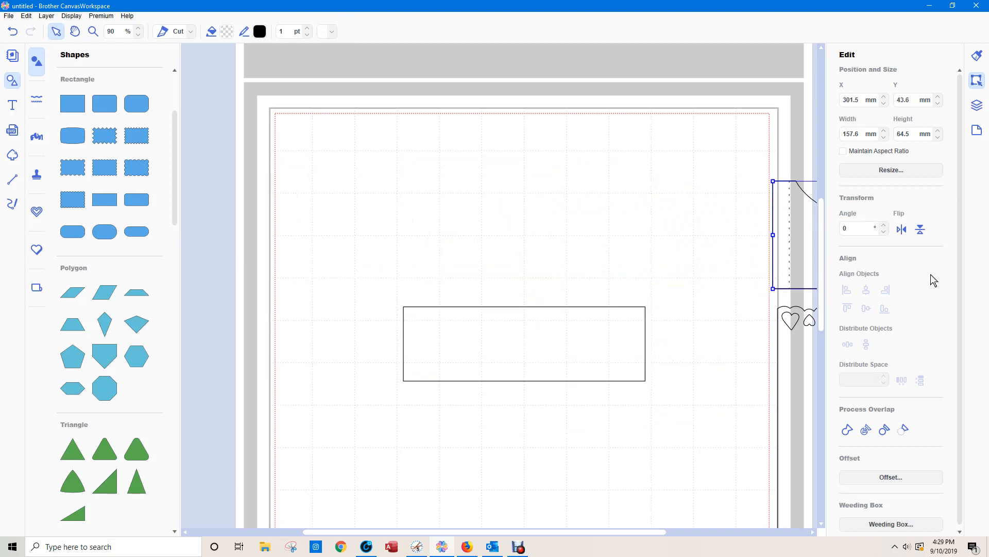
pyautogui.moveTo(571, 347); pyautogui.dragTo(495, 230)
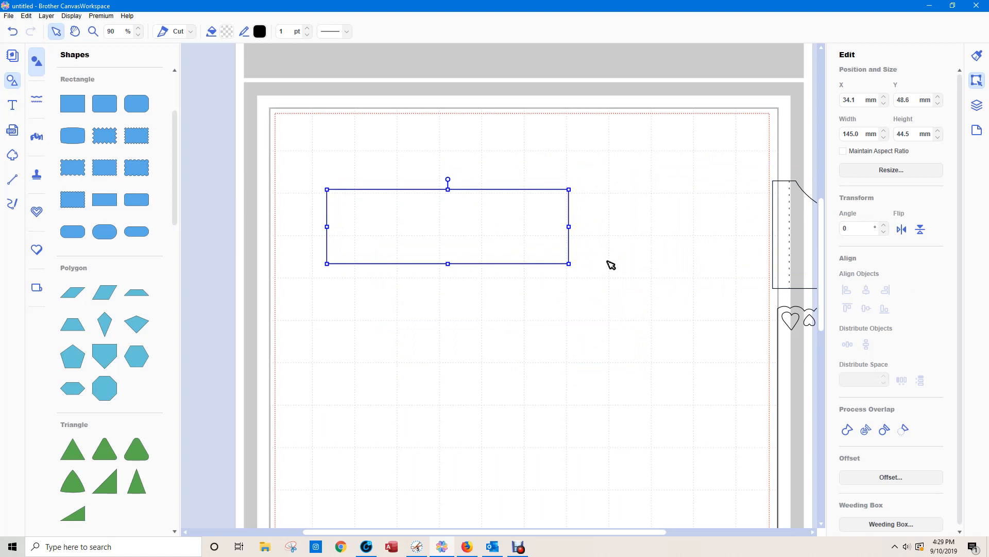
pyautogui.click(624, 236)
pyautogui.click(544, 233)
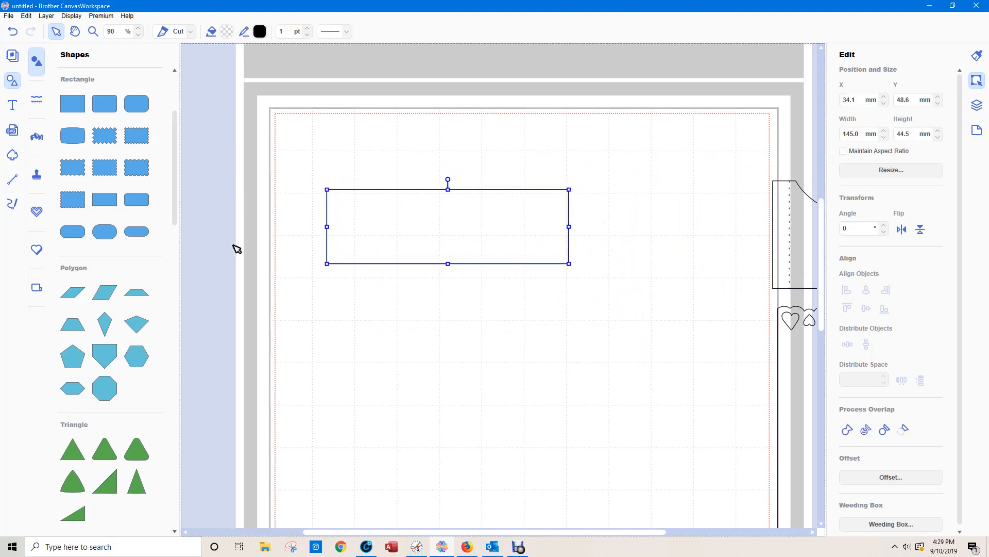
# Step: Insert a rounded rectangle sized 10 mm wide by 25 mm high and place it across the plain rectangle's left edge
pyautogui.click(71, 237)
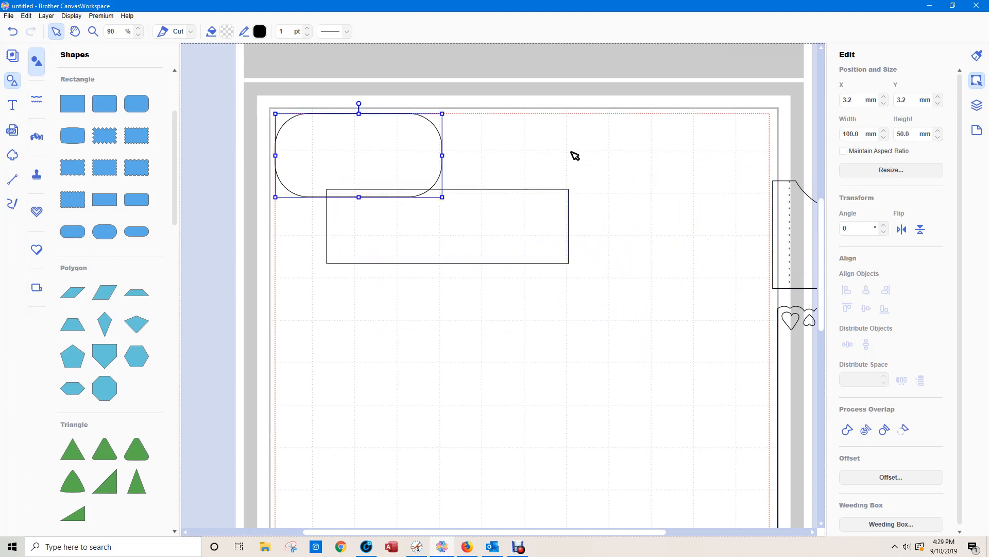
pyautogui.doubleClick(851, 133)
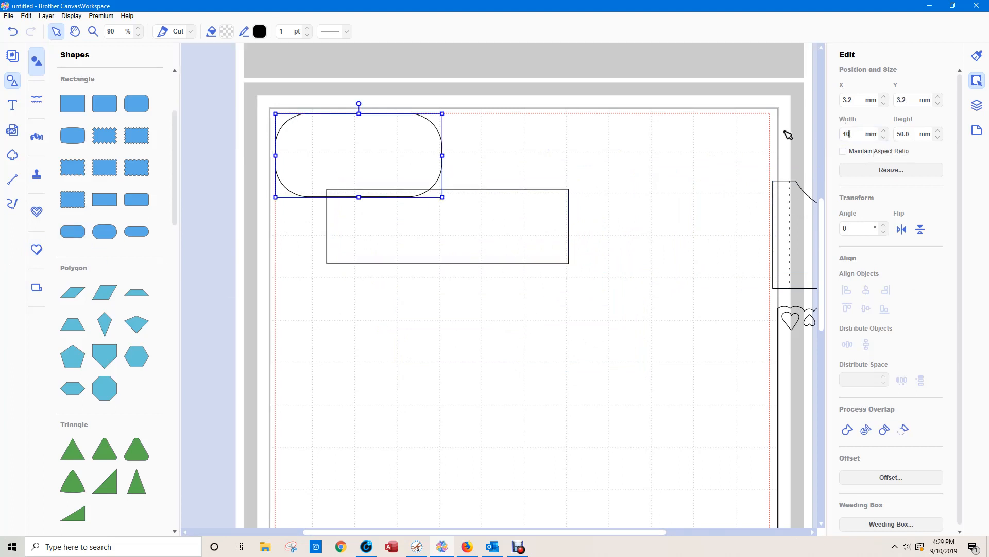
pyautogui.write('10')
pyautogui.press('Tab')
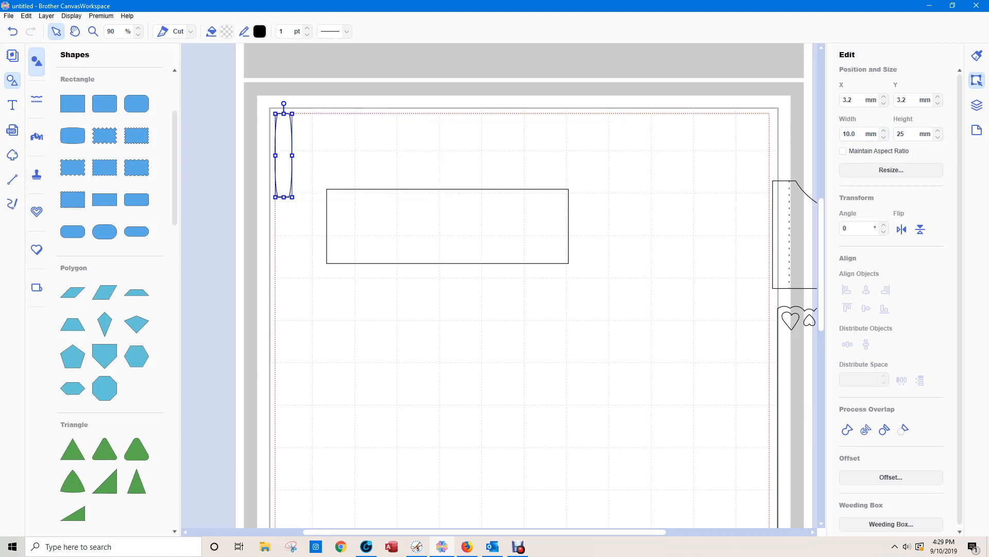
pyautogui.press('Return')
pyautogui.moveTo(286, 136); pyautogui.dragTo(327, 224)
pyautogui.scroll(5, 485, 259)
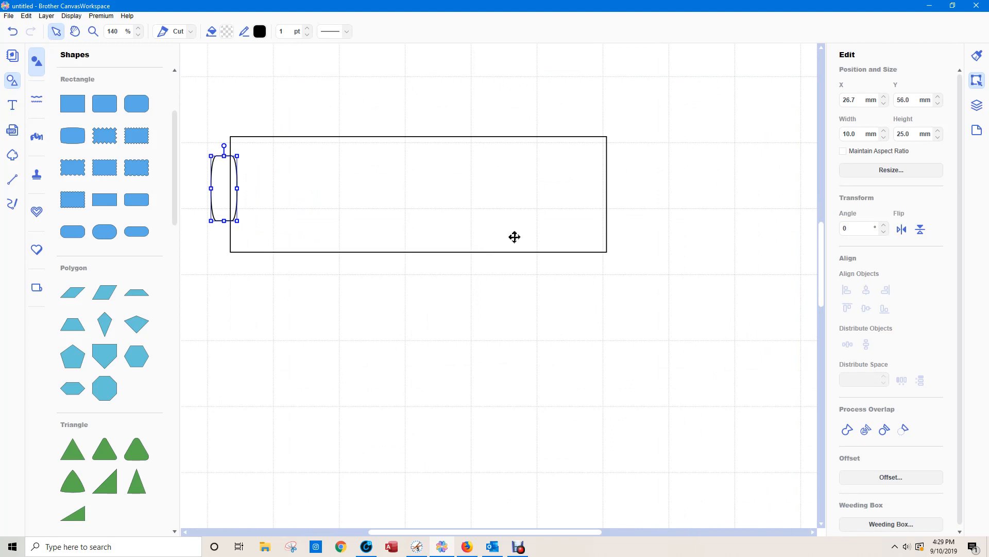
# Step: Nudge the rounded rectangle slightly left, centre it vertically with the plain rectangle, and weld the two into one tabbed panel
pyautogui.press('Left')
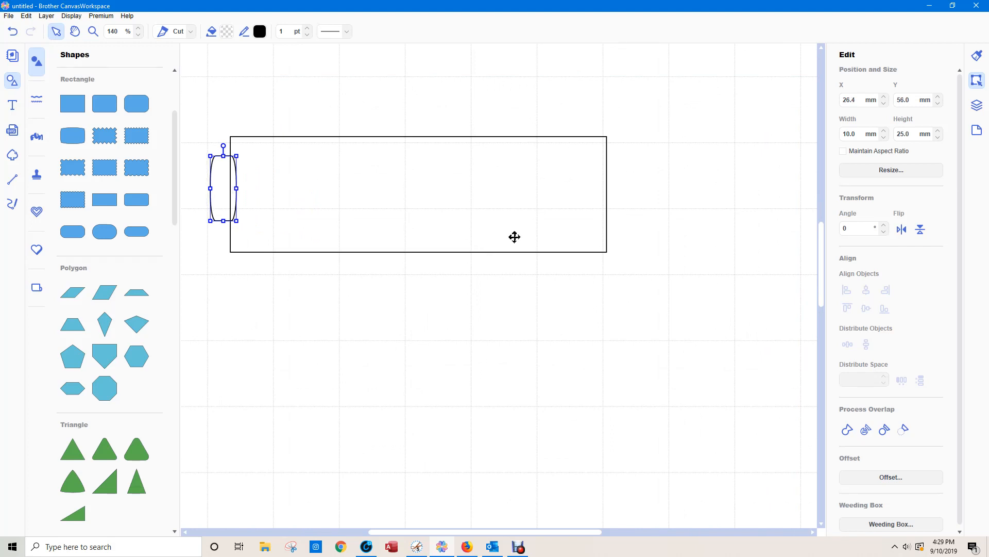
pyautogui.moveTo(191, 110); pyautogui.dragTo(639, 319)
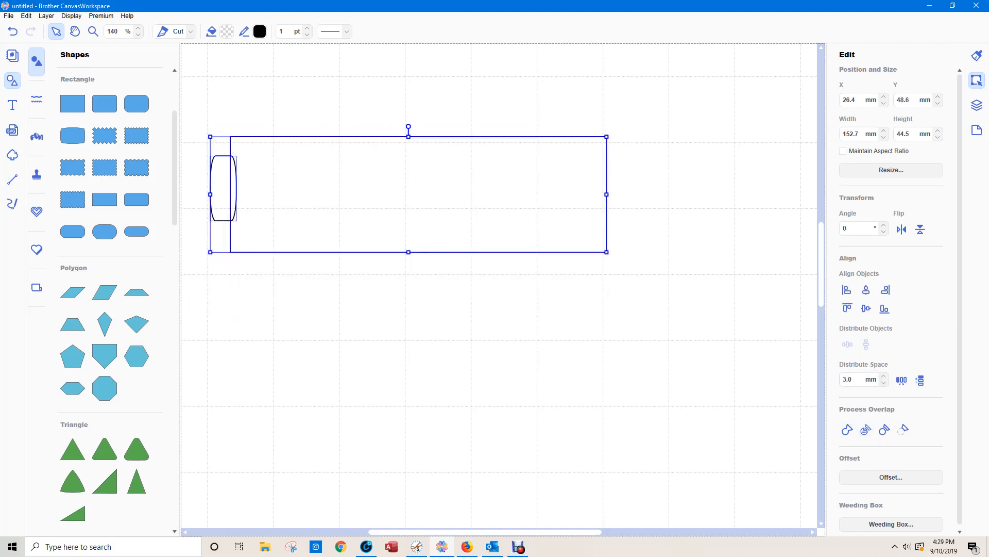
pyautogui.click(865, 309)
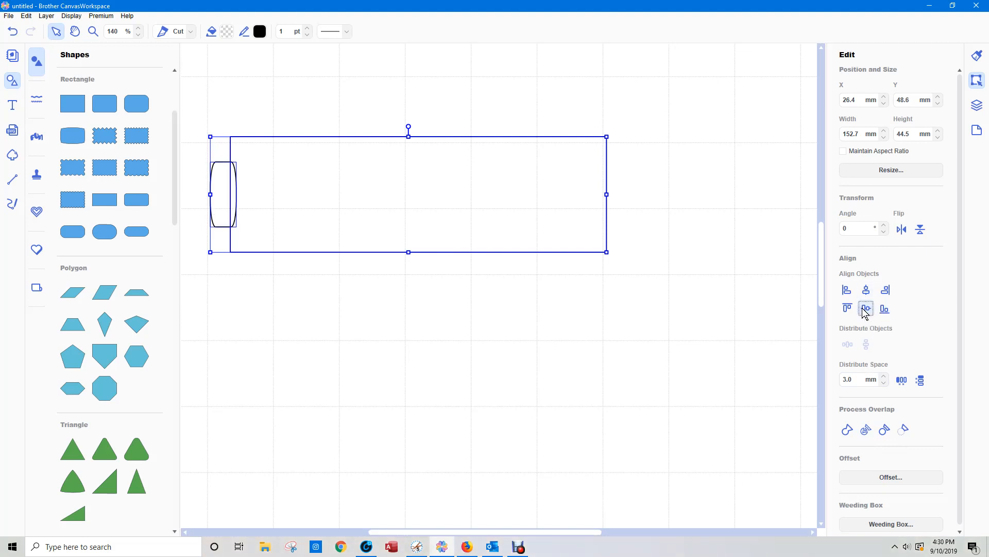
pyautogui.click(847, 430)
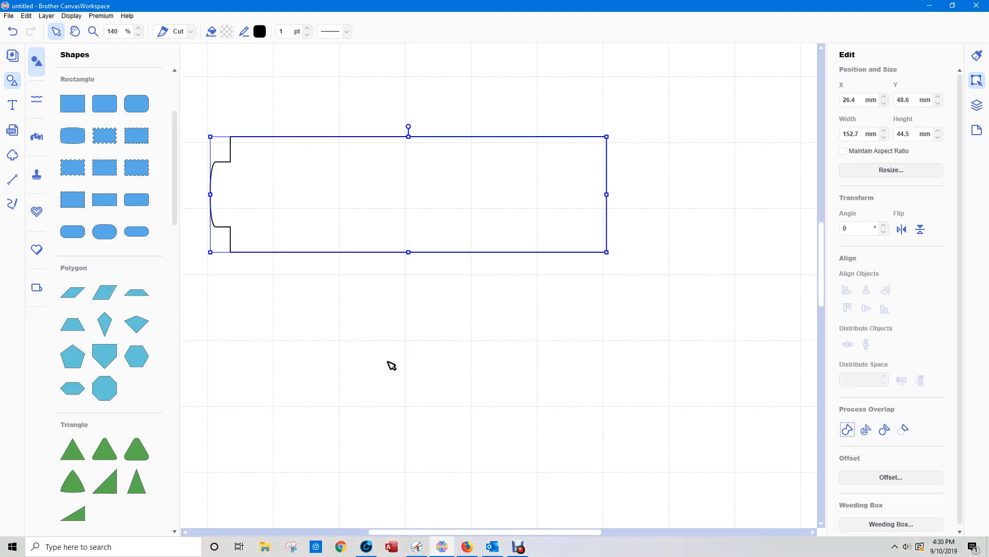
pyautogui.click(476, 365)
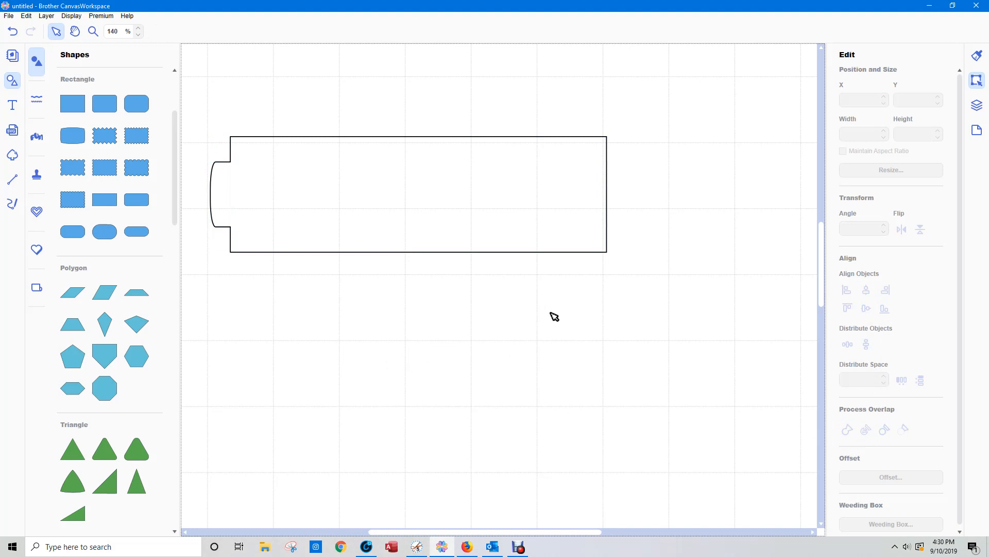
# Step: Flip the tabbed panel horizontally and position it at X 0 mm, Y 0 mm
pyautogui.click(538, 192)
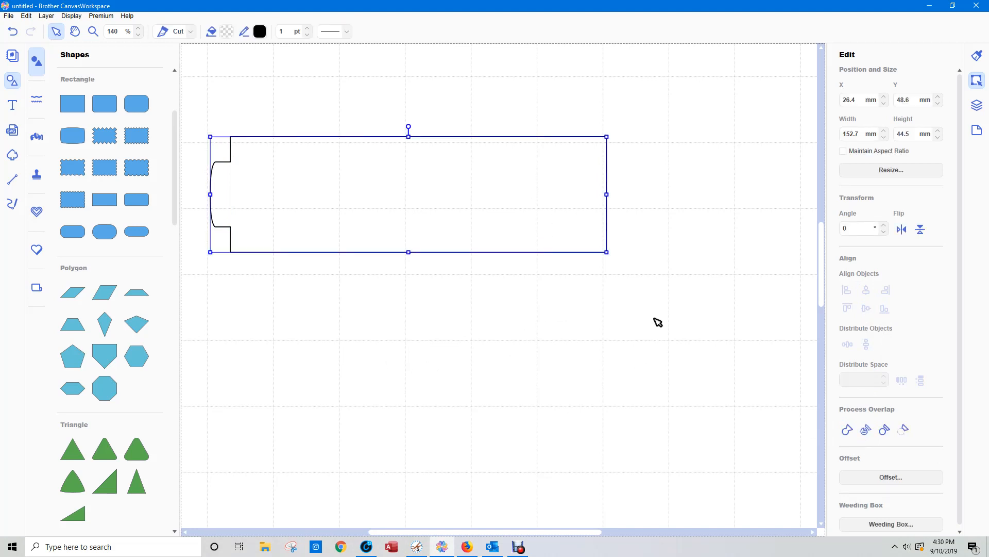
pyautogui.click(902, 229)
pyautogui.hotkey('ctrl', '-')
pyautogui.hotkey('ctrl', '-')
pyautogui.hotkey('ctrl', '-')
pyautogui.hotkey('ctrl', '-')
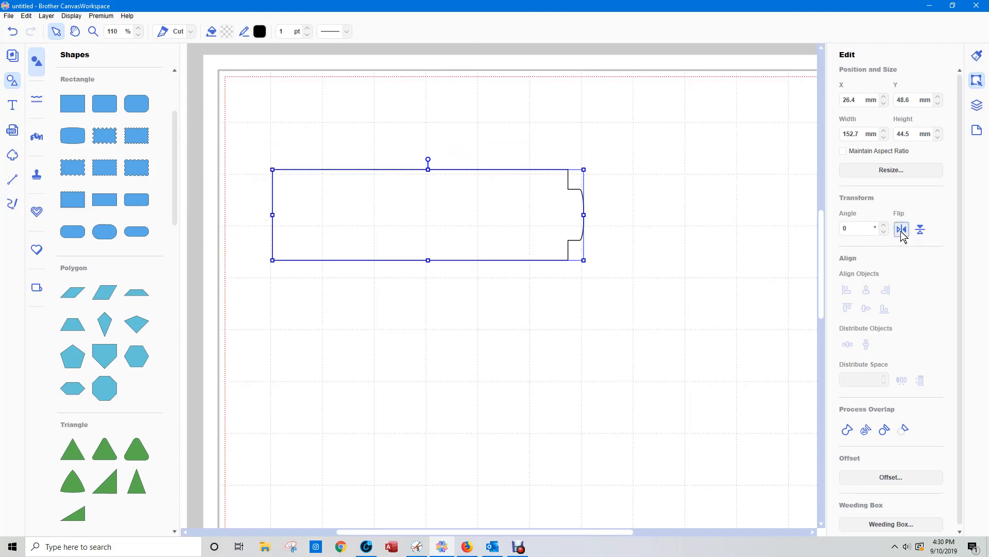
pyautogui.moveTo(856, 100); pyautogui.dragTo(846, 100)
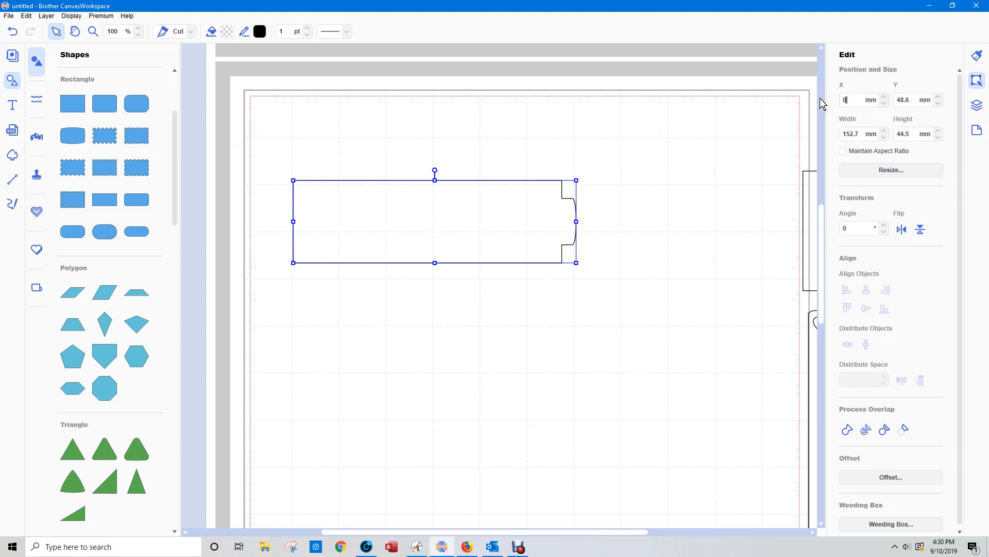
pyautogui.press('Tab')
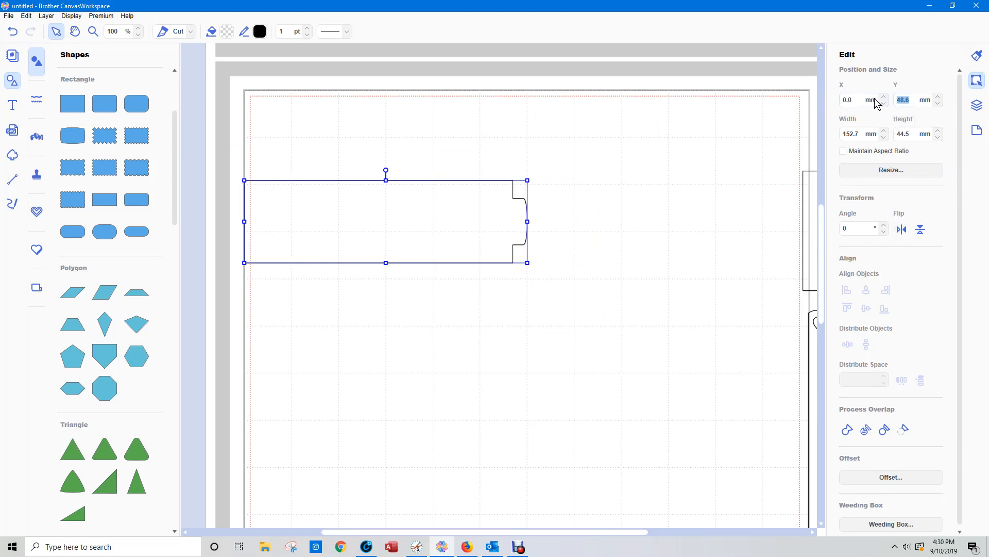
pyautogui.write('0')
pyautogui.press('Return')
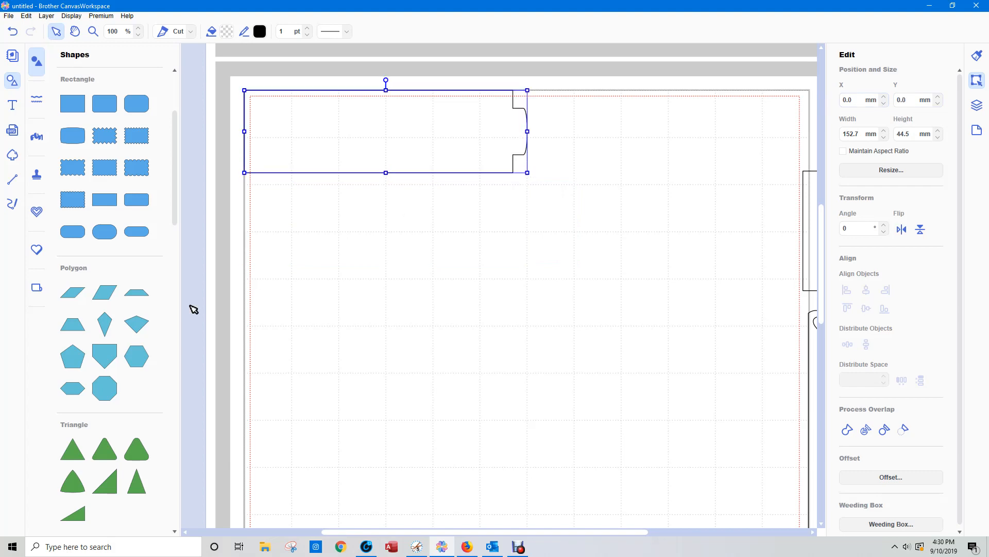
# Step: Draw a vertical straight line beside the tabbed panel and set its height to 44.5 mm
pyautogui.click(12, 180)
pyautogui.click(507, 173)
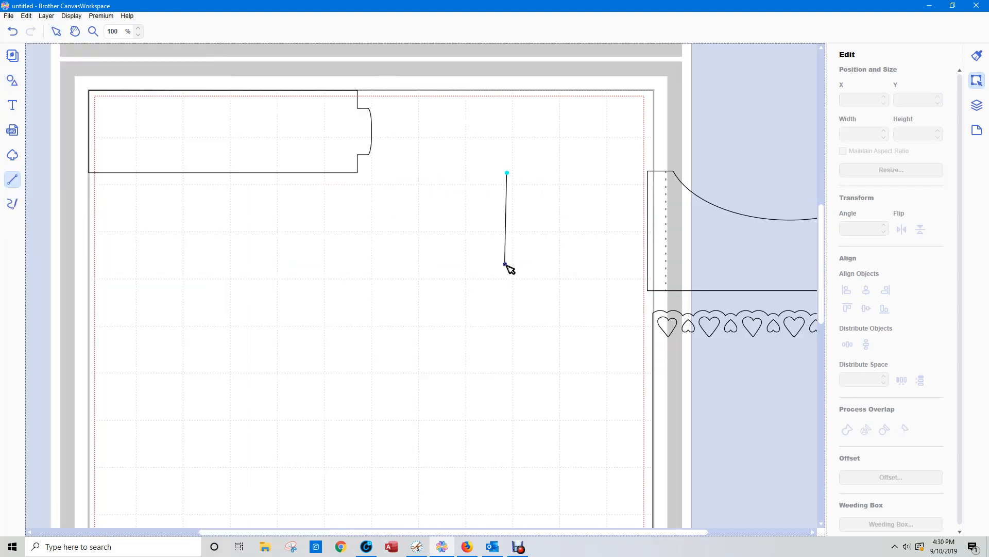
pyautogui.click(507, 274)
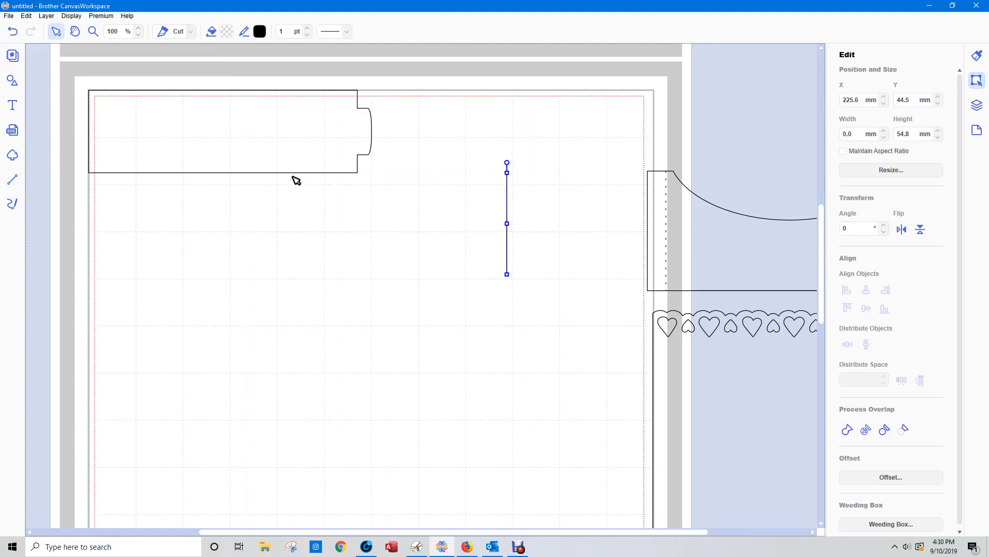
pyautogui.click(272, 164)
pyautogui.moveTo(498, 139); pyautogui.dragTo(545, 313)
pyautogui.moveTo(911, 134); pyautogui.dragTo(868, 133)
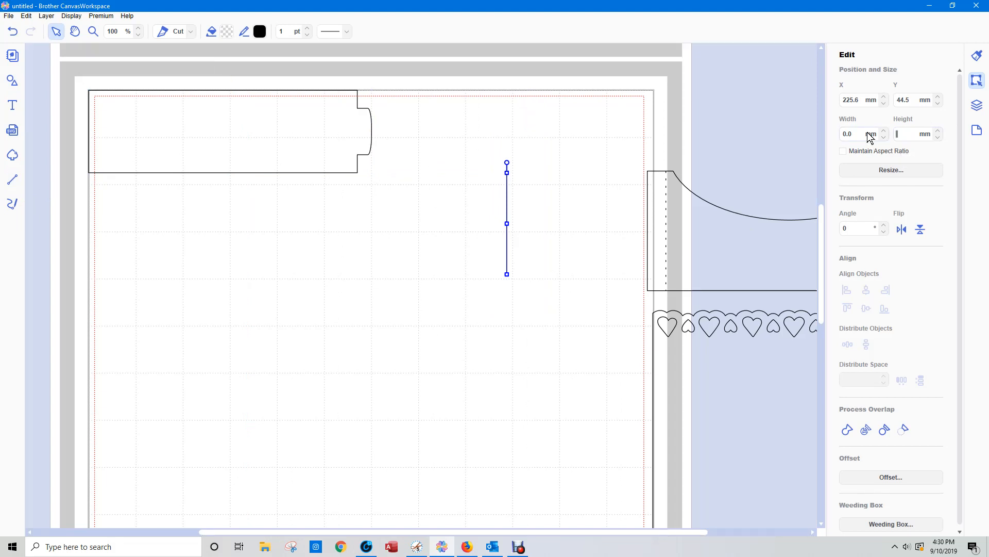
pyautogui.press('Return')
# Step: Give the 44.5 mm line a dashed style and position it at X 10 mm, Y 0 mm as the panel's fold line
pyautogui.click(347, 31)
pyautogui.click(324, 66)
pyautogui.doubleClick(851, 100)
pyautogui.press('Tab')
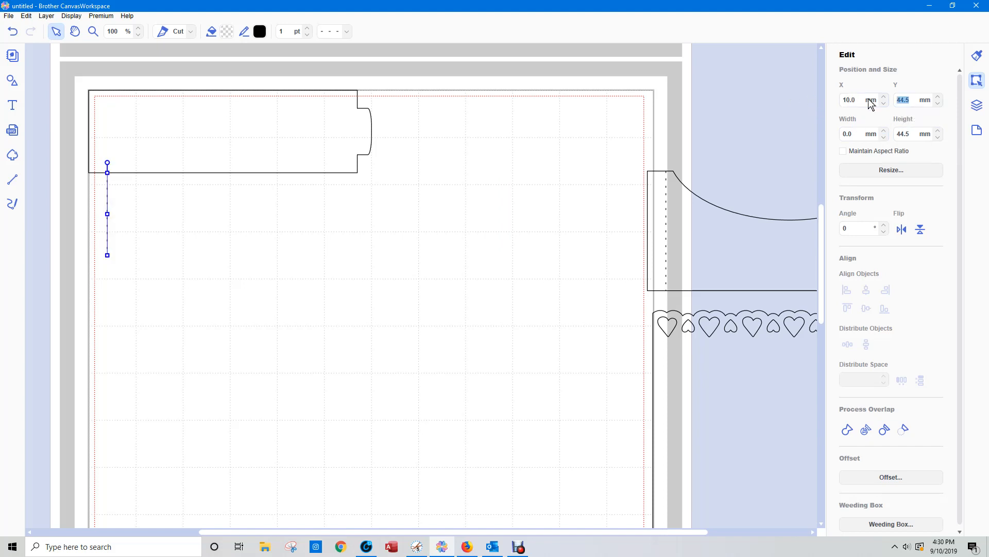
pyautogui.press('Return')
# Step: Group the tabbed panel with its dashed fold line and name the group "right"
pyautogui.moveTo(78, 80); pyautogui.dragTo(411, 227)
pyautogui.click(977, 105)
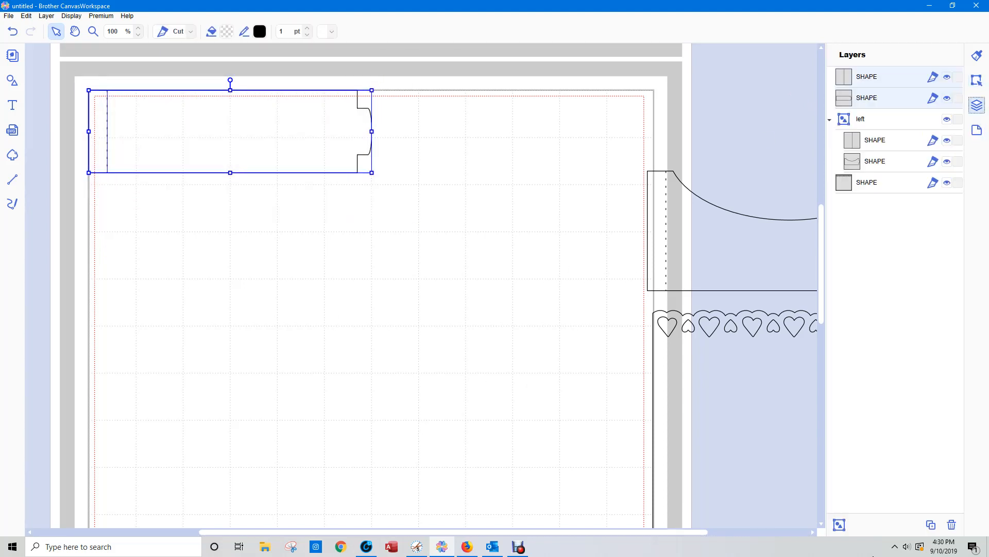
pyautogui.doubleClick(875, 79)
pyautogui.write('right')
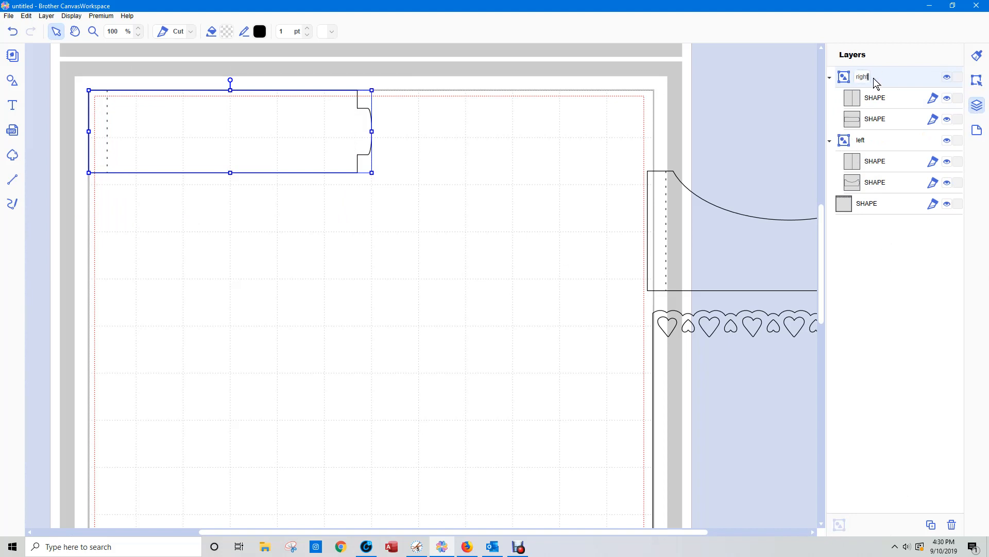
# Step: Move the "right" group to about X 84.1 mm, Y 74 mm on the mat and flip it horizontally
pyautogui.moveTo(234, 142); pyautogui.dragTo(390, 279)
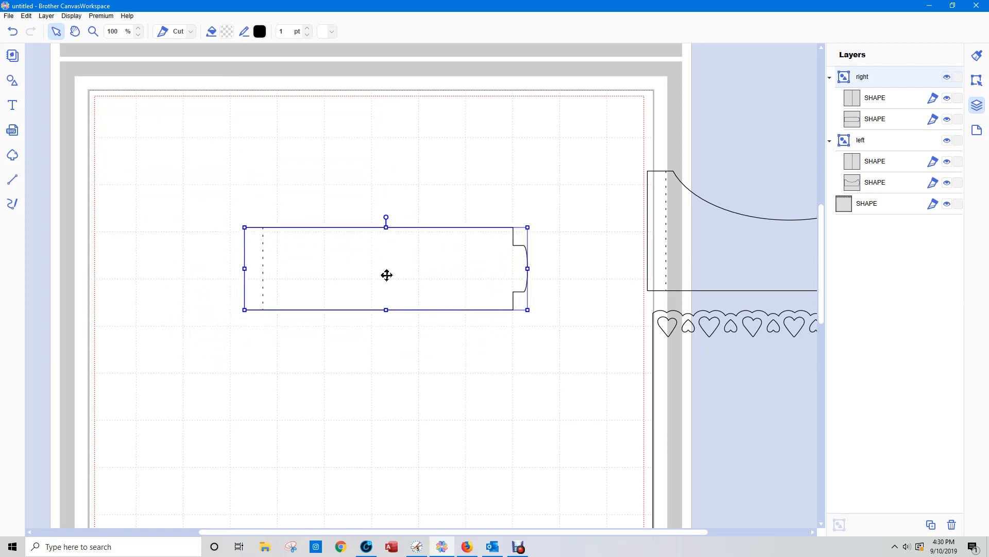
pyautogui.click(976, 80)
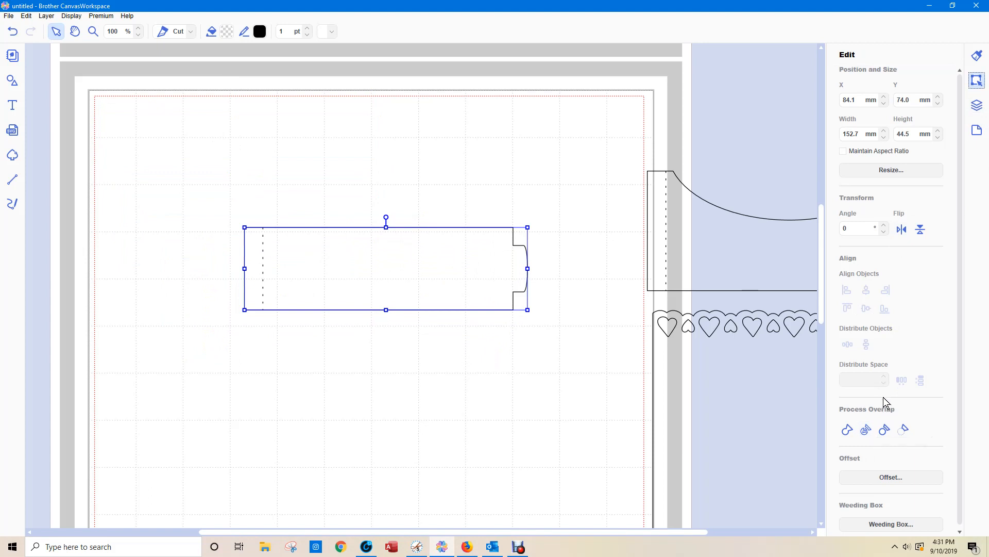
pyautogui.click(901, 229)
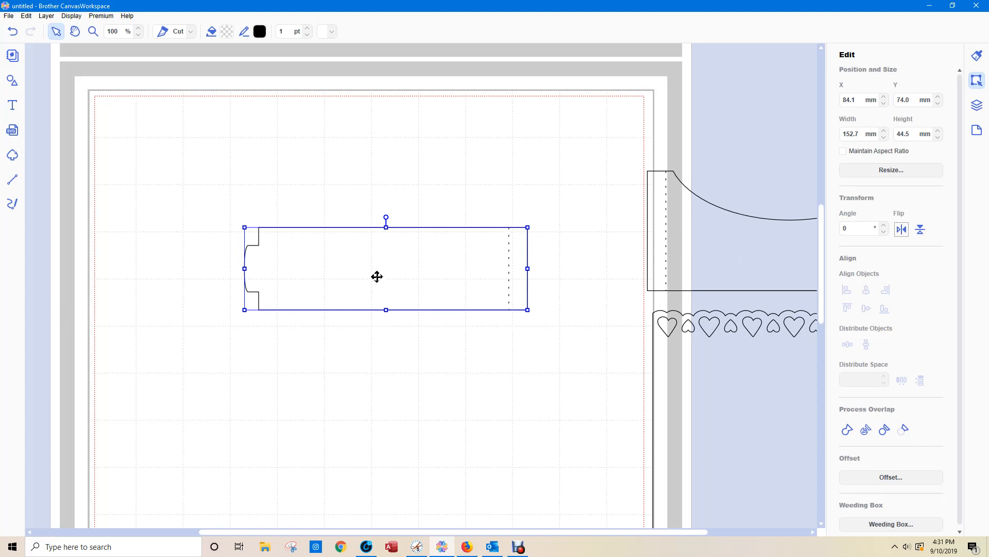
# Step: Bring the "left" group onto the upper part of the mat and place the "right" group below it at about X 133 mm, Y 102.3 mm
pyautogui.click(654, 229)
pyautogui.moveTo(654, 229); pyautogui.dragTo(122, 160)
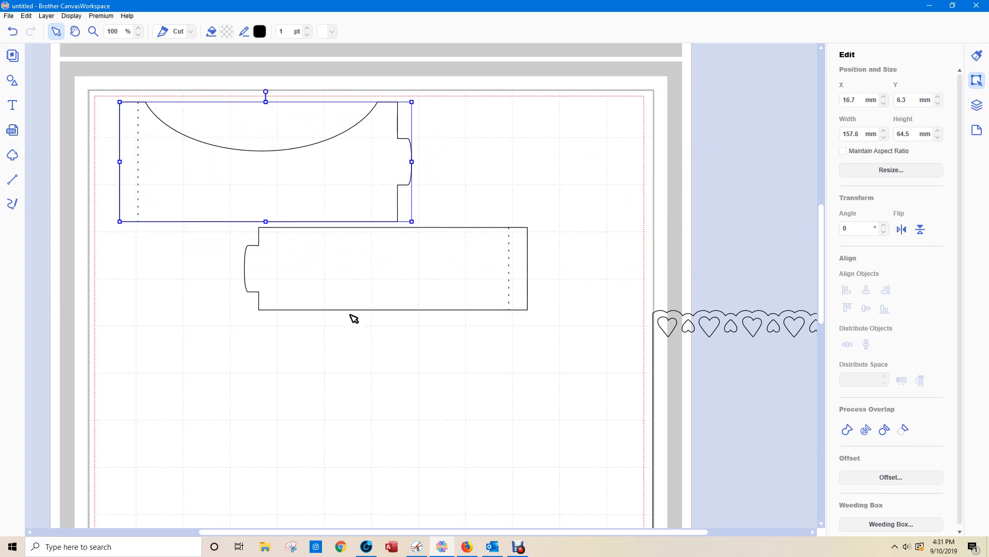
pyautogui.click(347, 299)
pyautogui.moveTo(346, 298); pyautogui.dragTo(371, 211)
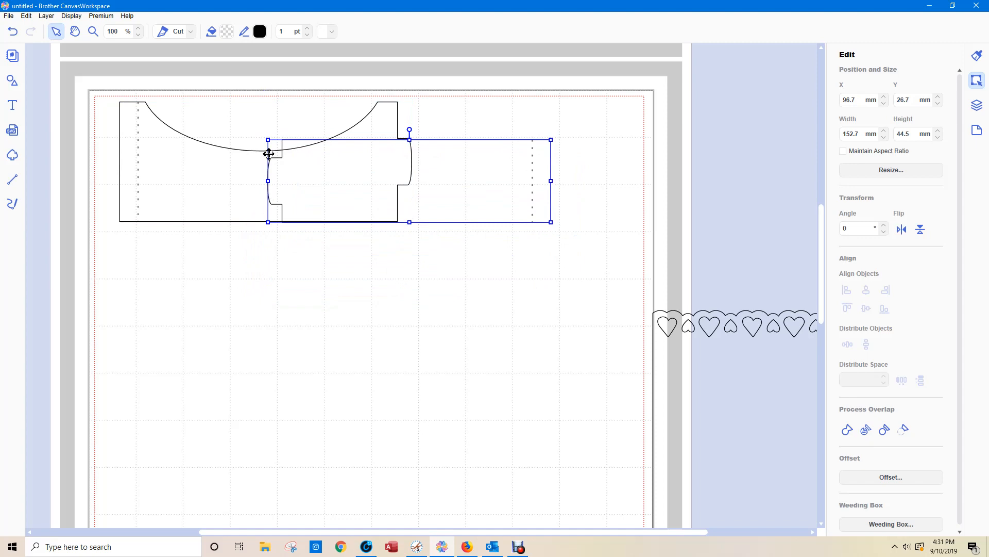
pyautogui.moveTo(382, 195); pyautogui.dragTo(448, 335)
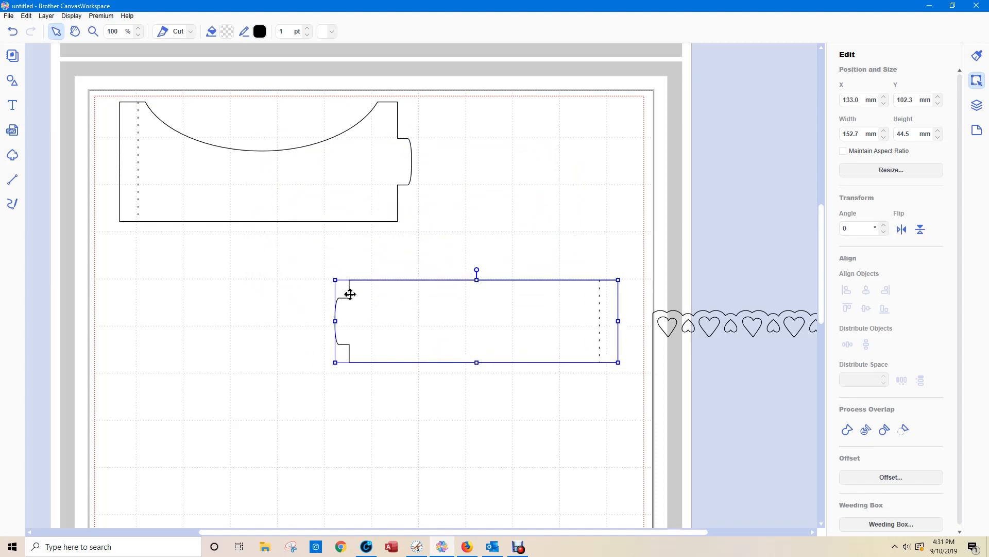
# Step: Draw a vertical straight line to the right of the notched panel and set its height to 28 mm
pyautogui.click(10, 178)
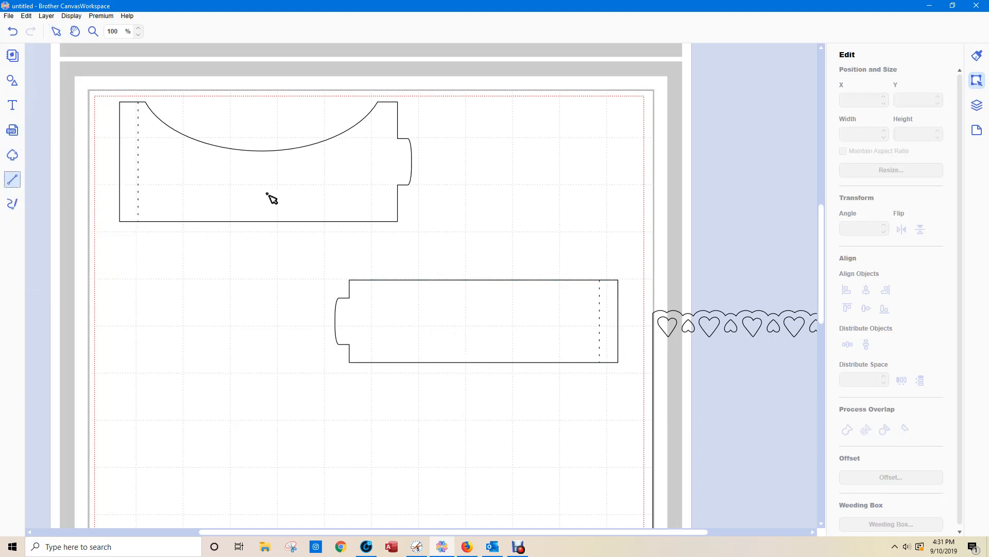
pyautogui.click(477, 119)
pyautogui.click(477, 244)
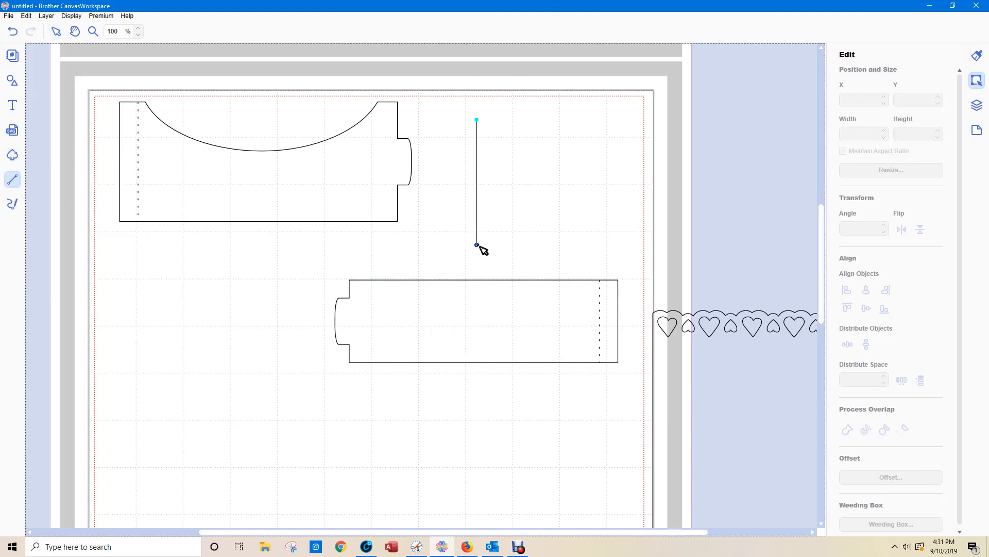
pyautogui.click(483, 249)
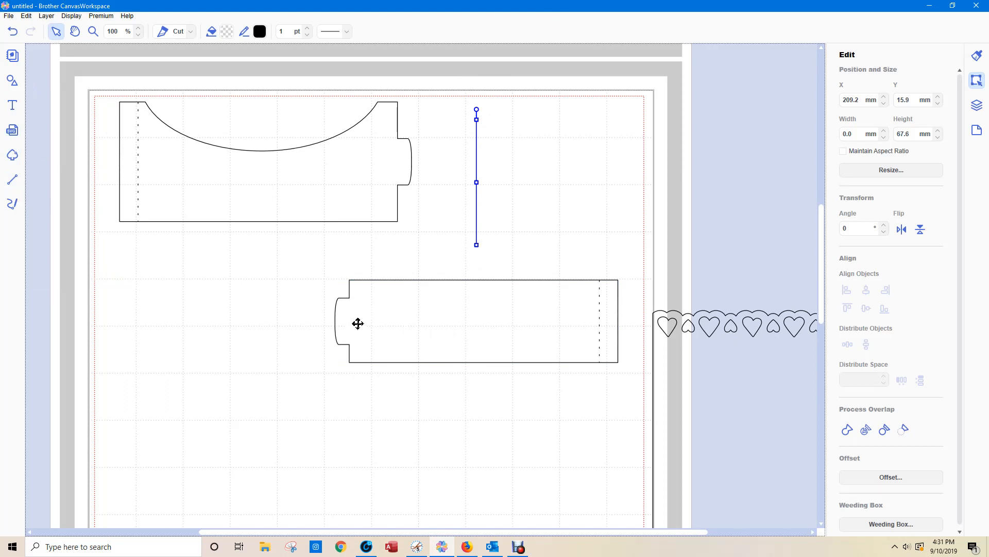
pyautogui.moveTo(911, 135); pyautogui.dragTo(860, 136)
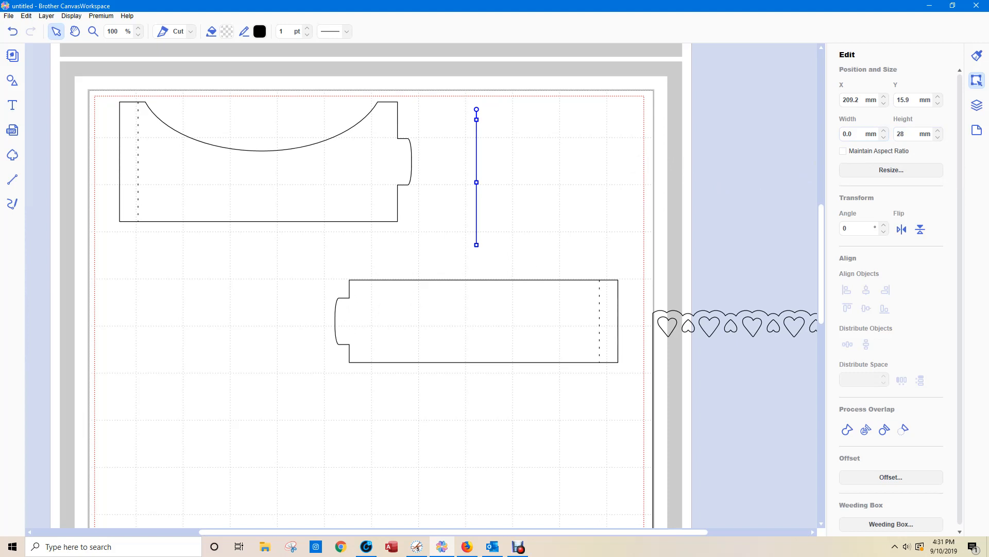
pyautogui.press('Return')
# Step: Position the "left" group at X 0 mm, Y 0 mm
pyautogui.click(322, 198)
pyautogui.doubleClick(849, 100)
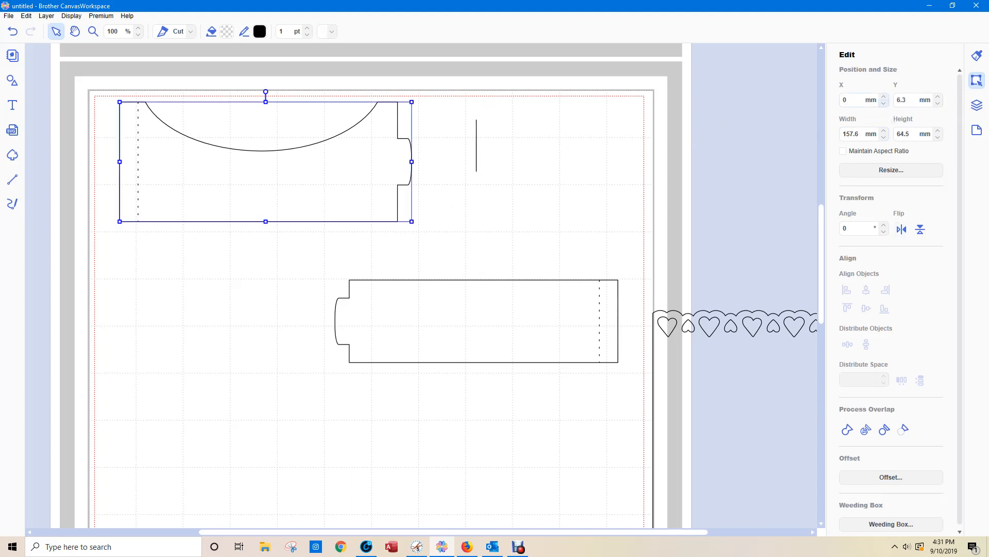
pyautogui.press('Tab')
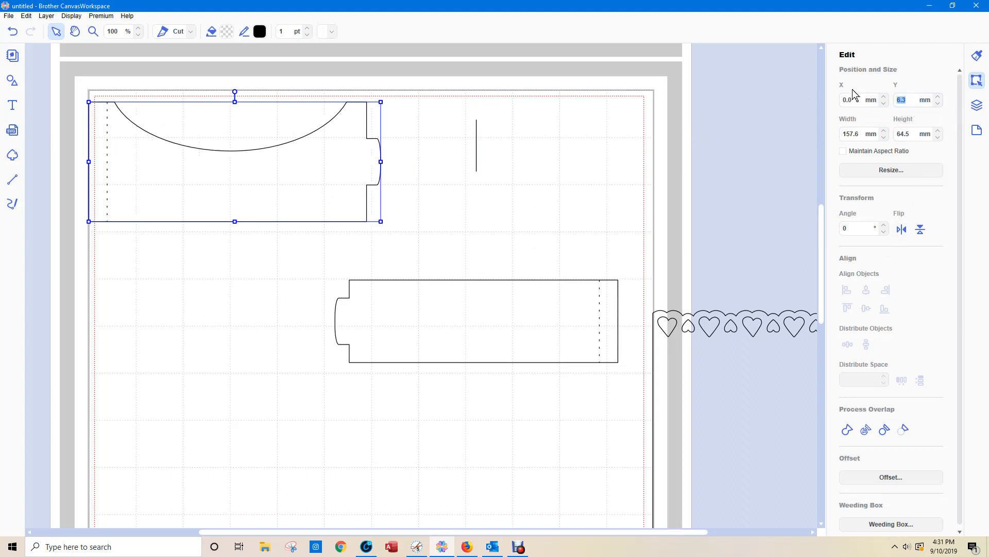
pyautogui.write('0')
pyautogui.press('Return')
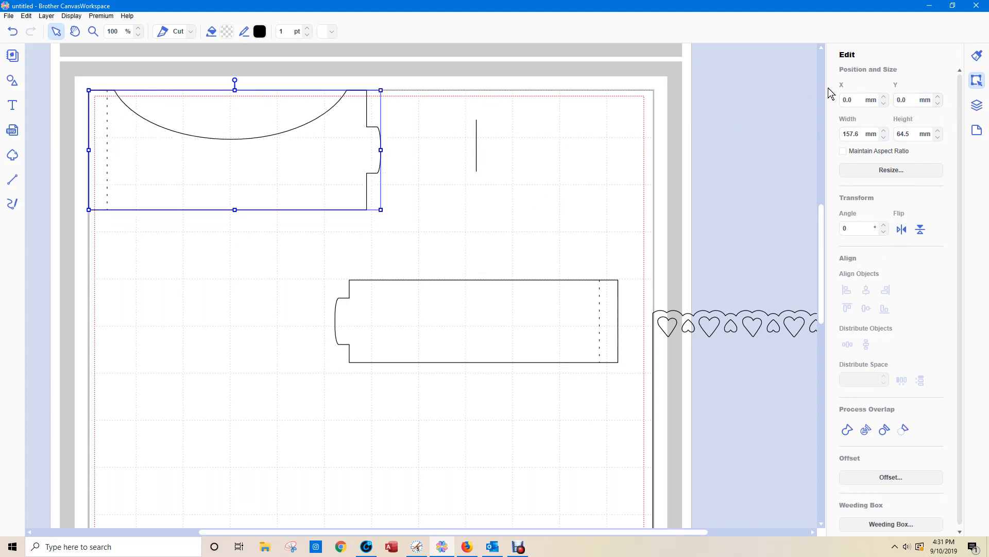
# Step: Duplicate the 28 mm line and park the copy off the mat's right side at about X 347.7 mm, Y 67.8 mm
pyautogui.moveTo(460, 103); pyautogui.dragTo(493, 187)
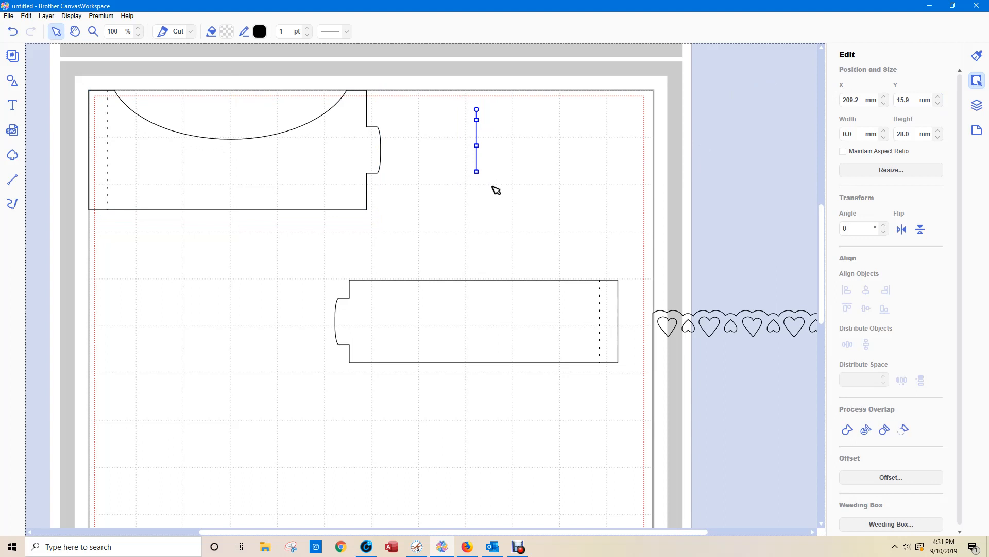
pyautogui.hotkey('ctrl', 'd')
pyautogui.moveTo(492, 152); pyautogui.dragTo(733, 235)
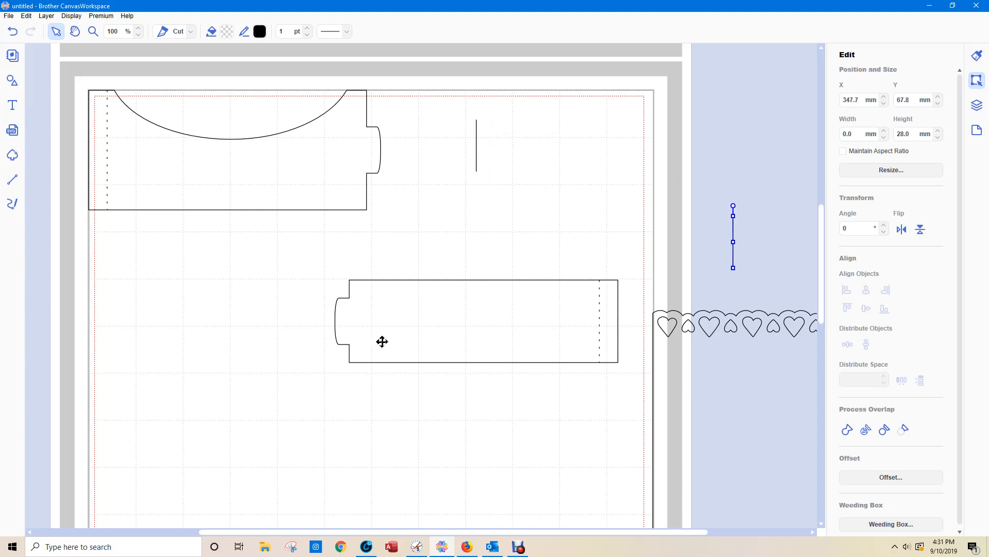
# Step: Place the 28 mm line on the mat over the "left" group at X 75 mm
pyautogui.moveTo(458, 93); pyautogui.dragTo(490, 185)
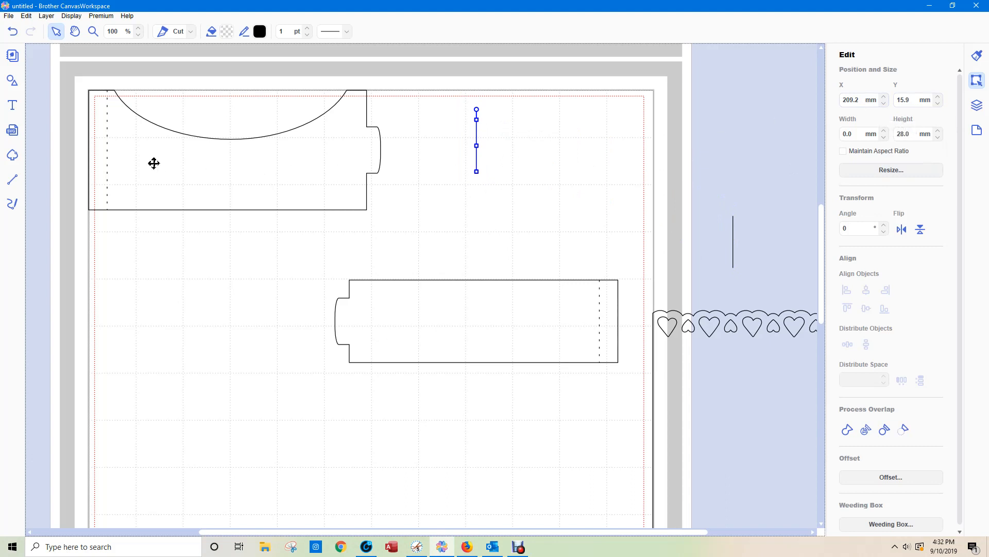
pyautogui.click(216, 170)
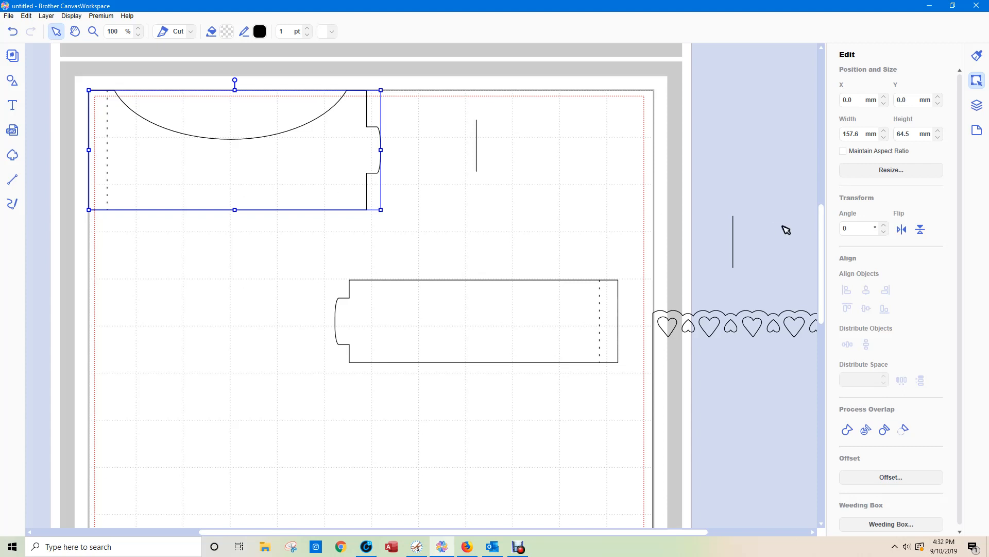
pyautogui.moveTo(473, 109); pyautogui.dragTo(507, 212)
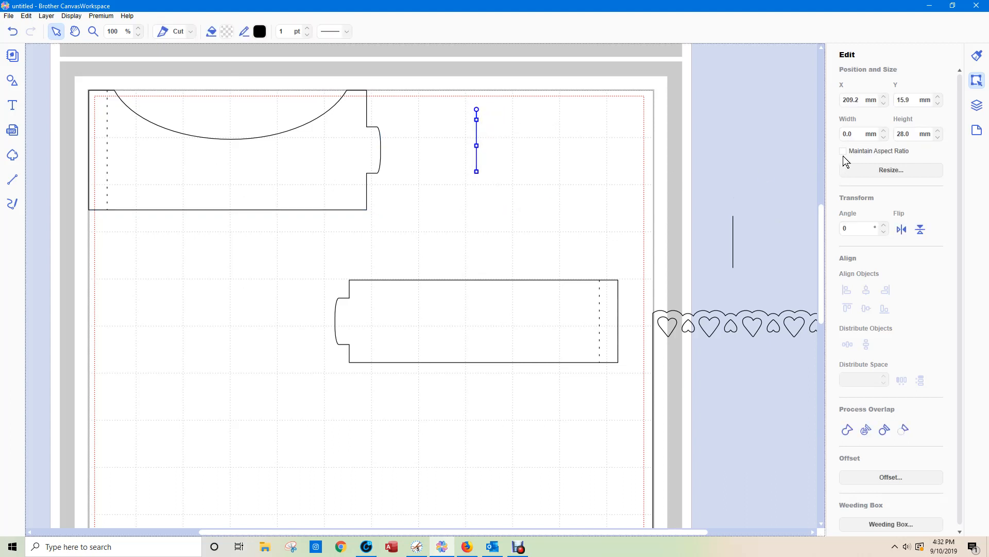
pyautogui.moveTo(853, 134); pyautogui.dragTo(836, 138)
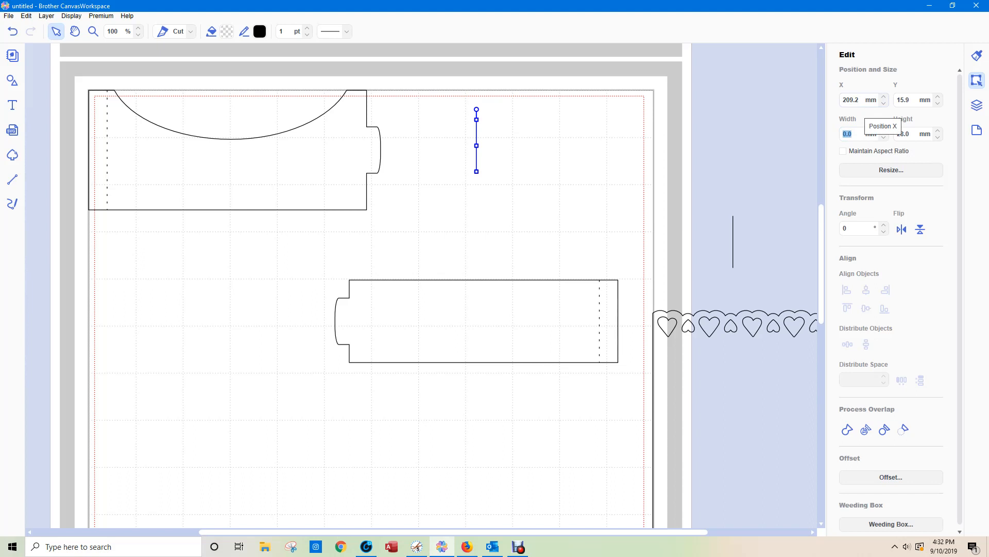
pyautogui.moveTo(857, 100); pyautogui.dragTo(830, 103)
pyautogui.press('Return')
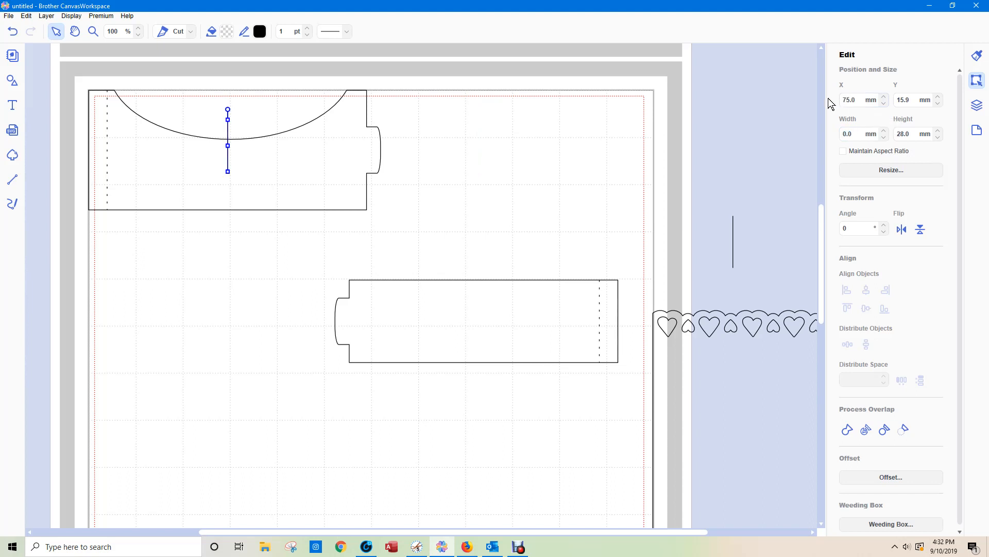
pyautogui.click(436, 235)
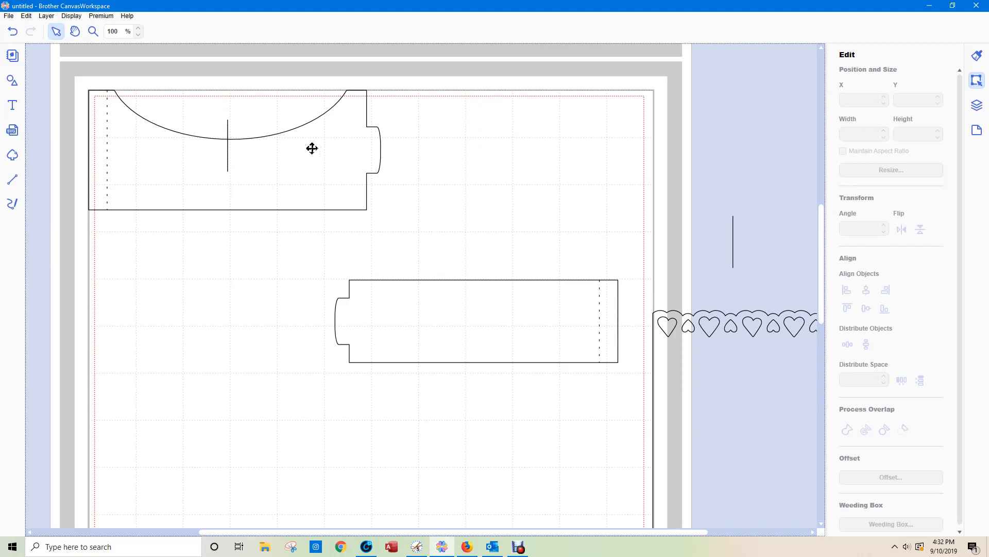
# Step: Try the heart-bordered panel beside the "left" group to compare their fit, and move it back toward the mat's lower right
pyautogui.click(311, 172)
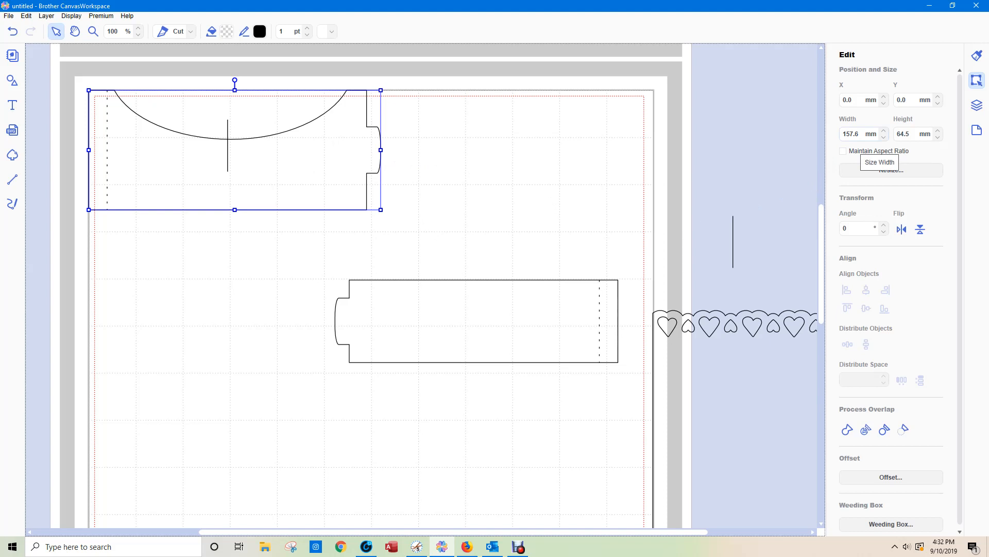
pyautogui.moveTo(742, 360); pyautogui.dragTo(470, 174)
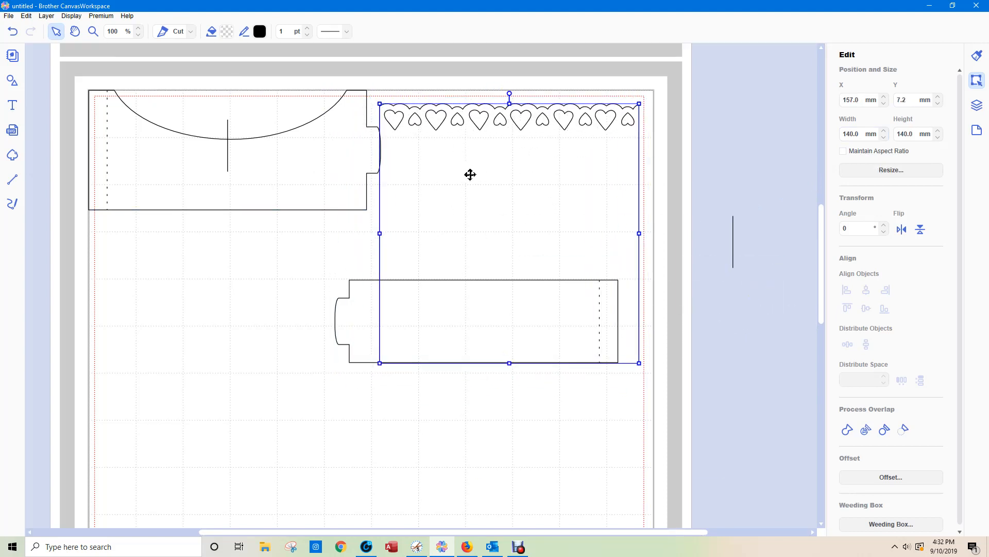
pyautogui.moveTo(470, 175); pyautogui.dragTo(728, 432)
pyautogui.click(328, 173)
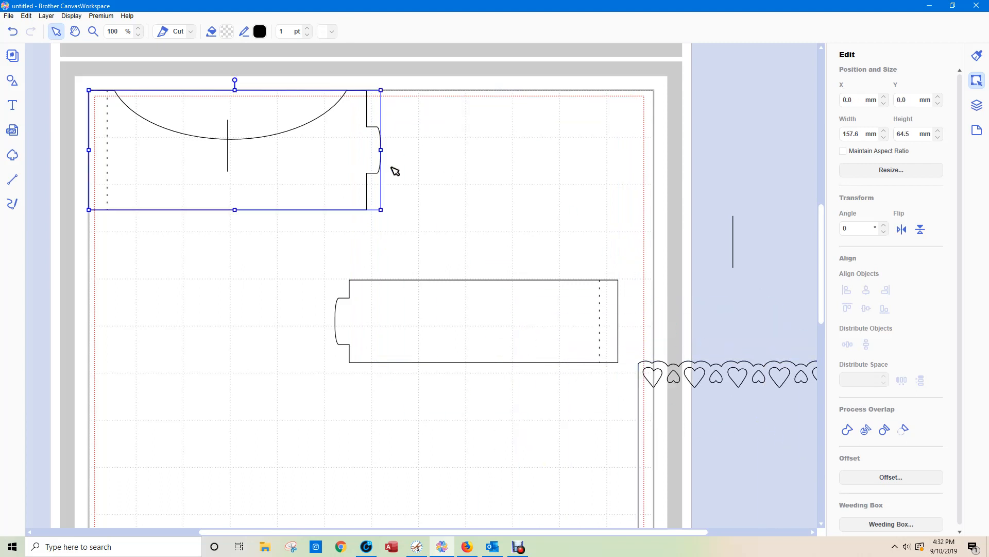
# Step: Set the "left" group's width to 155 mm and compare it with the heart-bordered panel placed beside it at about Y 4.7 mm
pyautogui.moveTo(859, 134); pyautogui.dragTo(832, 139)
pyautogui.write('155')
pyautogui.press('Return')
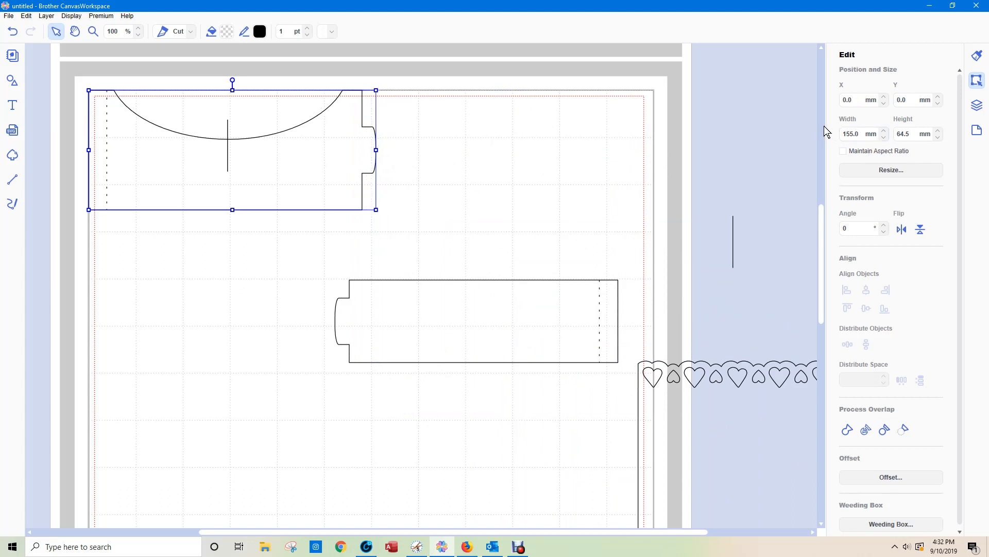
pyautogui.moveTo(777, 427); pyautogui.dragTo(520, 166)
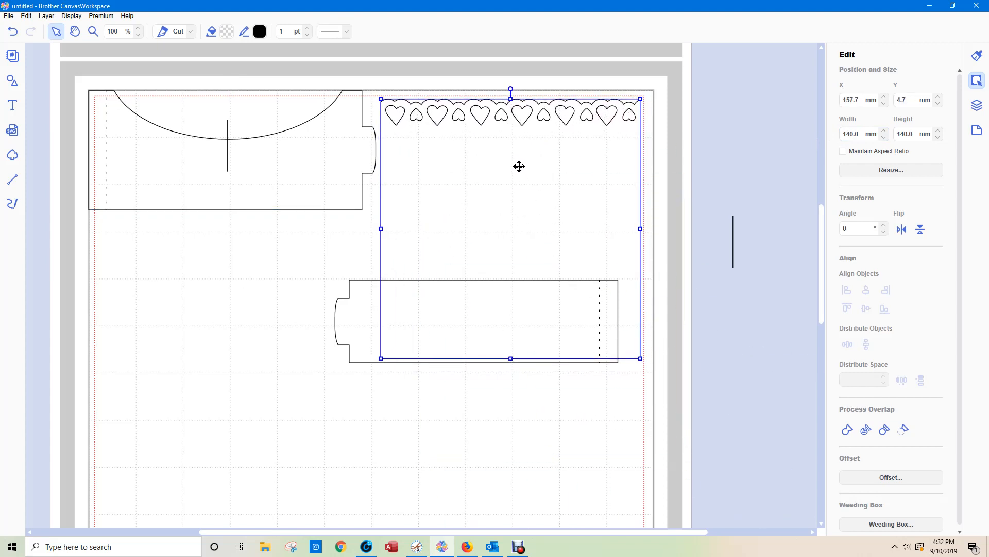
pyautogui.moveTo(247, 159)
pyautogui.mouseDown()
pyautogui.moveTo(269, 169)
pyautogui.moveTo(255, 167)
pyautogui.mouseUp()
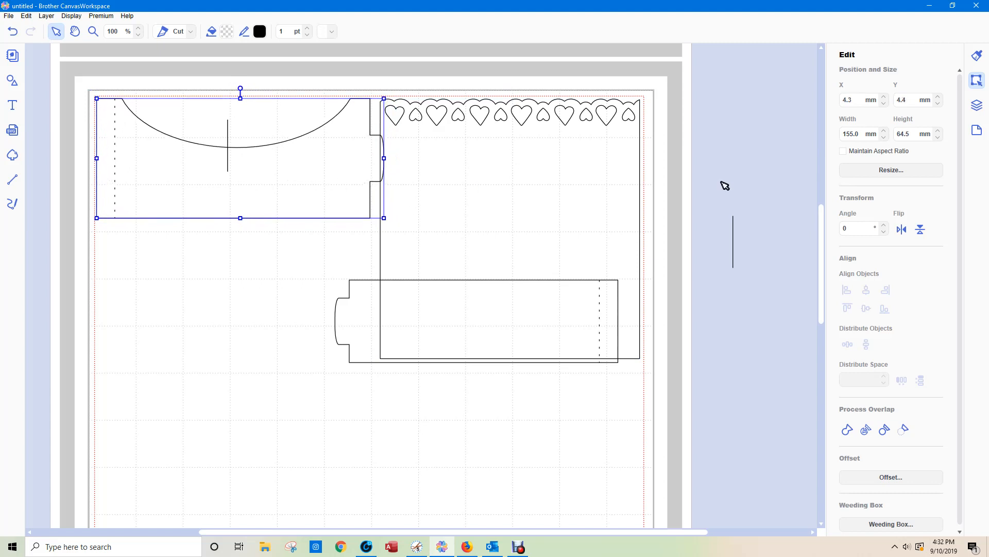
# Step: Set the "left" group's width to 152 mm and move the heart-bordered panel away to about X 262 mm, Y 184.6 mm
pyautogui.moveTo(861, 134); pyautogui.dragTo(794, 133)
pyautogui.write('152')
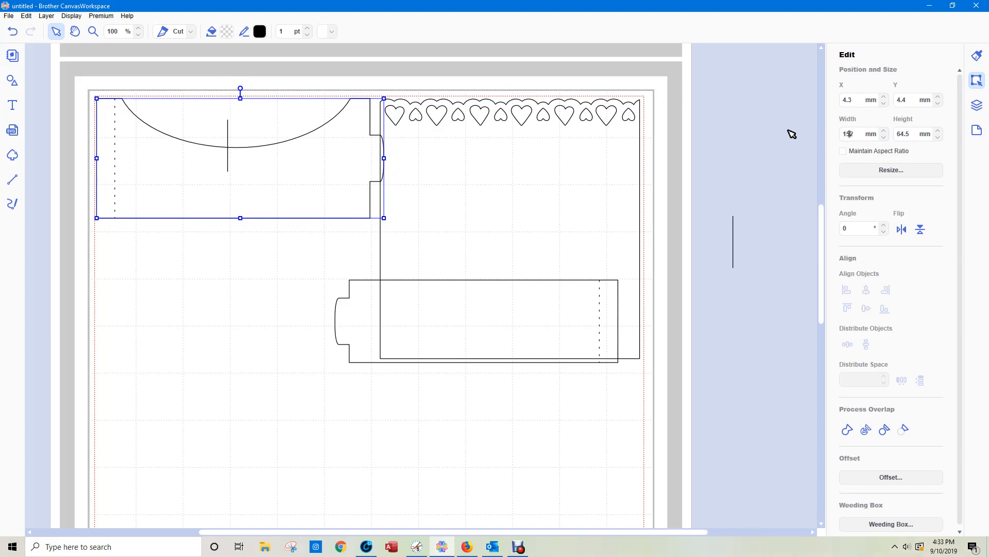
pyautogui.press('Return')
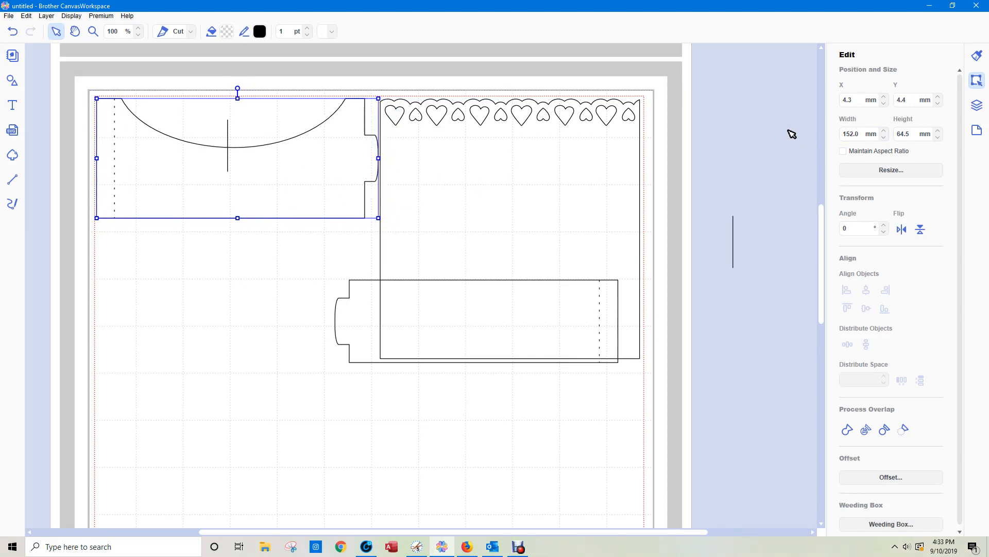
pyautogui.click(296, 269)
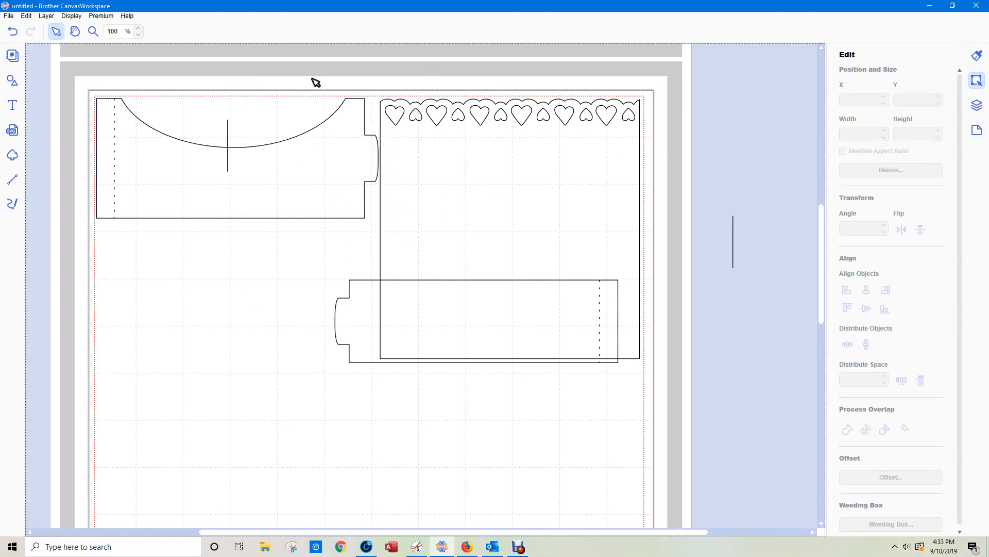
pyautogui.moveTo(498, 212); pyautogui.dragTo(695, 551)
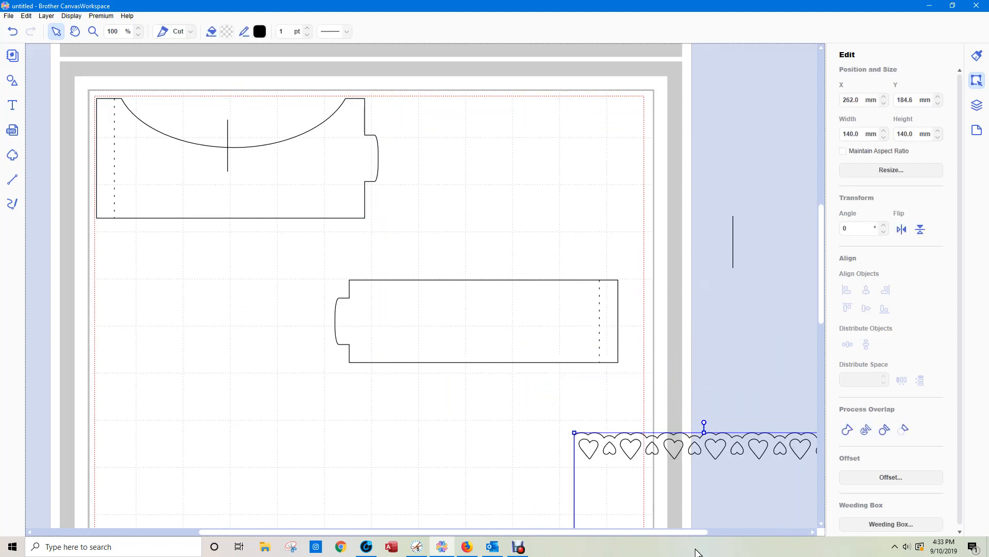
# Step: Position the "left" group at X 0 mm, Y 0 mm on the mat
pyautogui.click(268, 203)
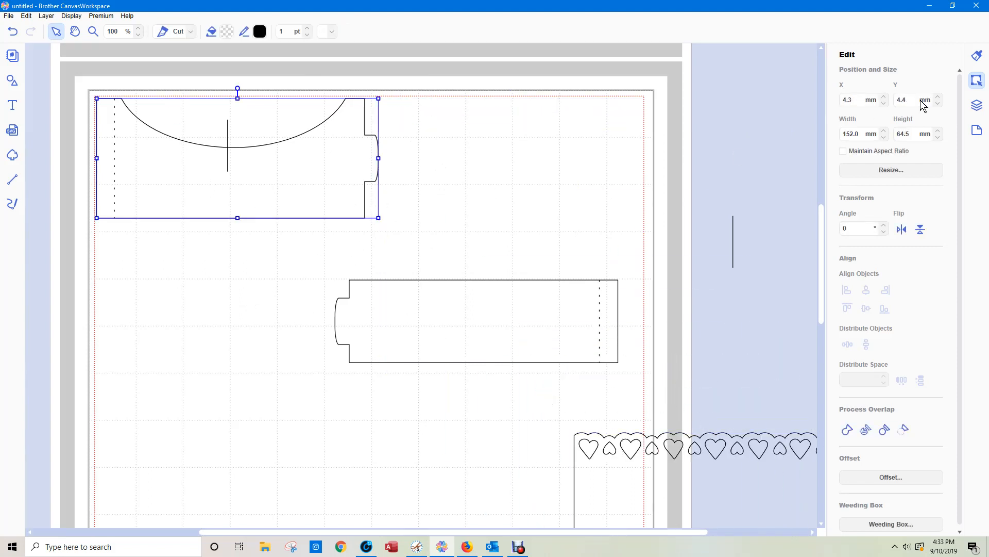
pyautogui.click(856, 101)
pyautogui.write('0')
pyautogui.click(918, 104)
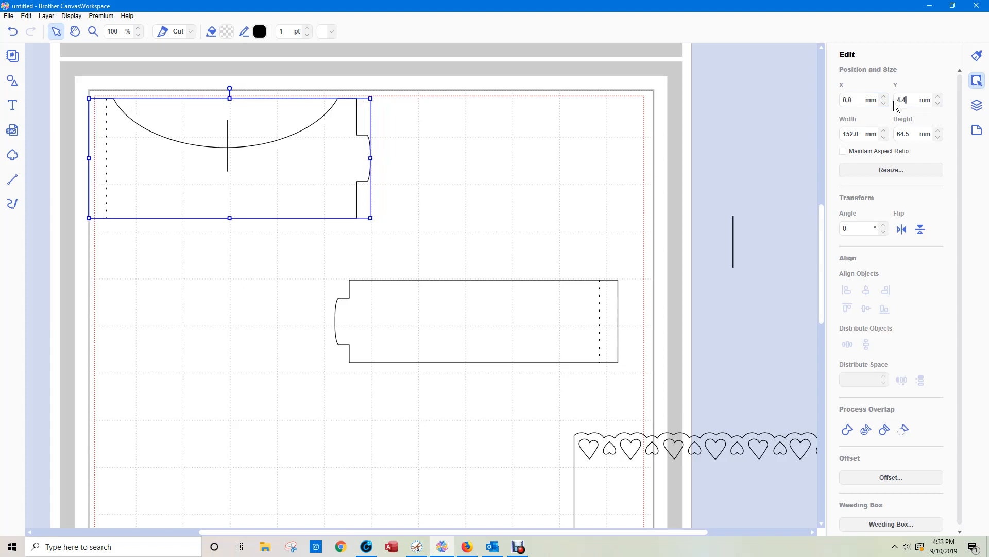
pyautogui.press('Return')
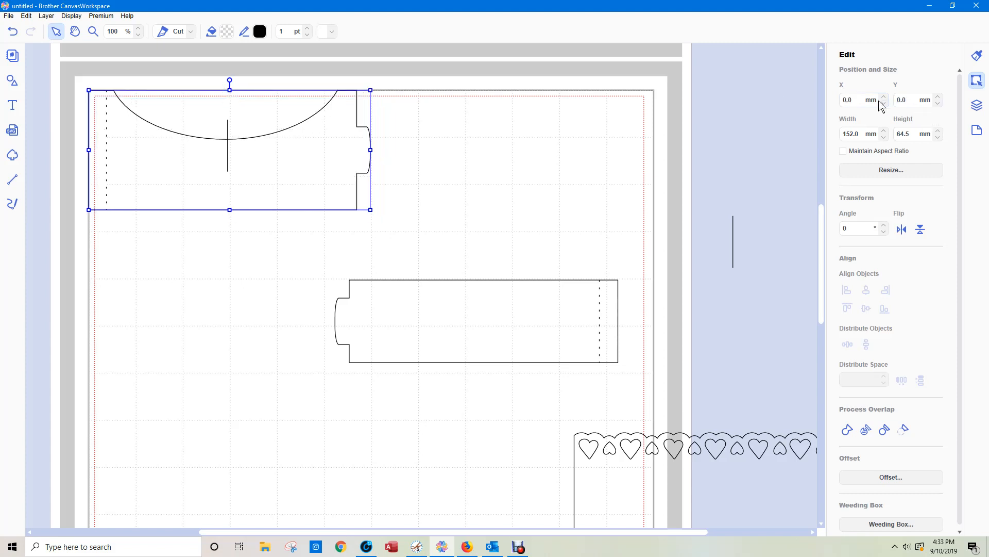
# Step: Move the "right" group so it overlaps the "left" group's tab end and align the bottom edges of both groups
pyautogui.moveTo(487, 324); pyautogui.dragTo(462, 165)
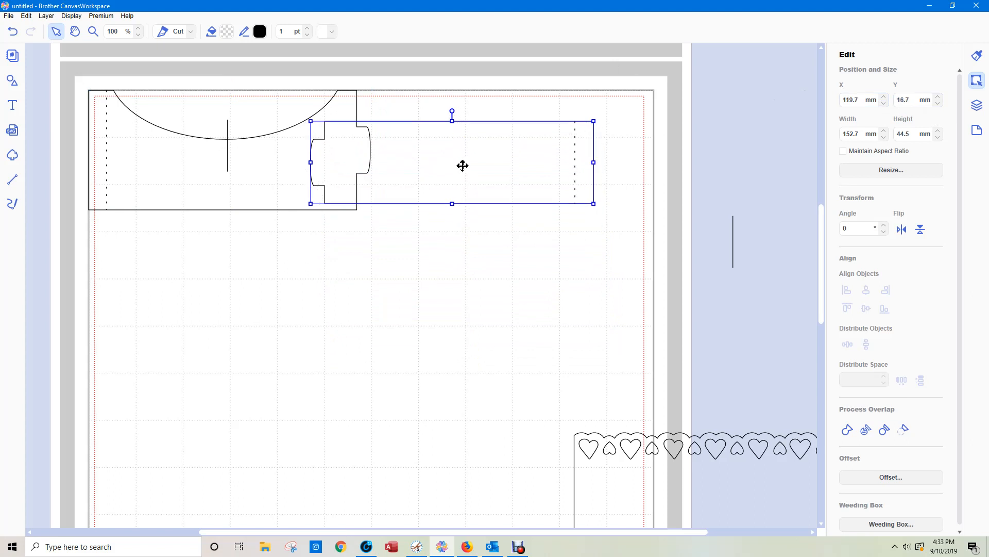
pyautogui.moveTo(258, 58); pyautogui.dragTo(401, 253)
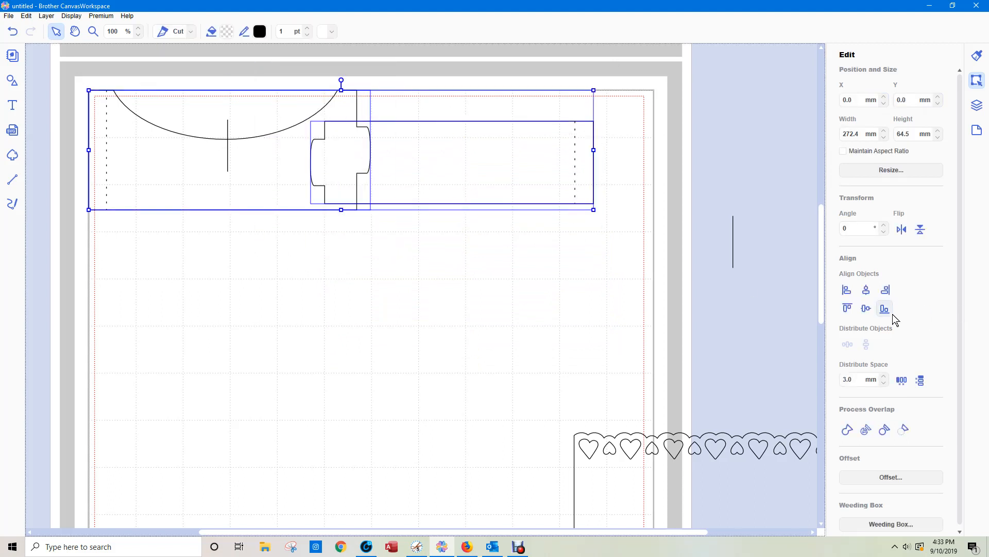
pyautogui.click(885, 308)
pyautogui.click(448, 299)
# Step: Nudge the "right" group left until its tab overlaps the 28 mm line, at about X 68.1 mm
pyautogui.click(487, 186)
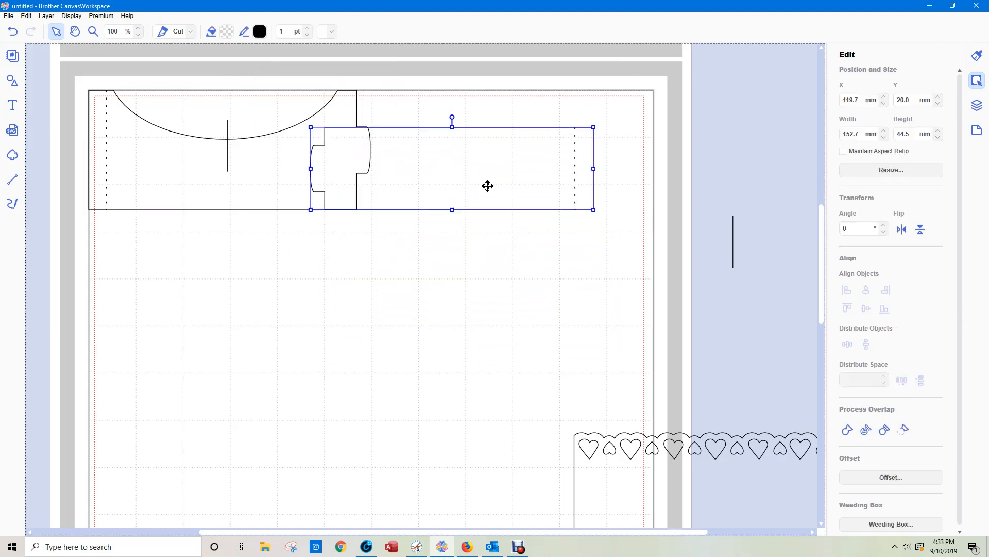
pyautogui.press('Left')
pyautogui.press('Left')
pyautogui.press('Left')
pyautogui.press('Left')
pyautogui.press('Left')
pyautogui.press('Left')
pyautogui.press('Left')
pyautogui.press('Left')
pyautogui.press('Left')
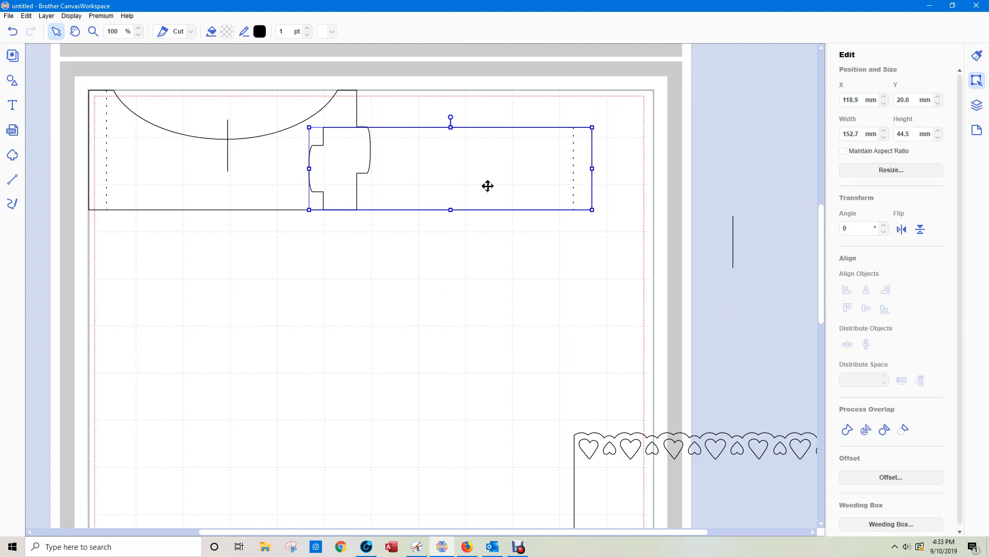
pyautogui.press('Left')
pyautogui.press('Left')
pyautogui.press('Left')
pyautogui.press('Left')
pyautogui.press('Left')
pyautogui.press('Left')
pyautogui.press('Left')
pyautogui.press('Left')
pyautogui.press('Left')
pyautogui.press('Left')
pyautogui.press('Left')
pyautogui.press('Left')
pyautogui.press('Left')
pyautogui.press('Left')
pyautogui.press('Left')
pyautogui.press('Left')
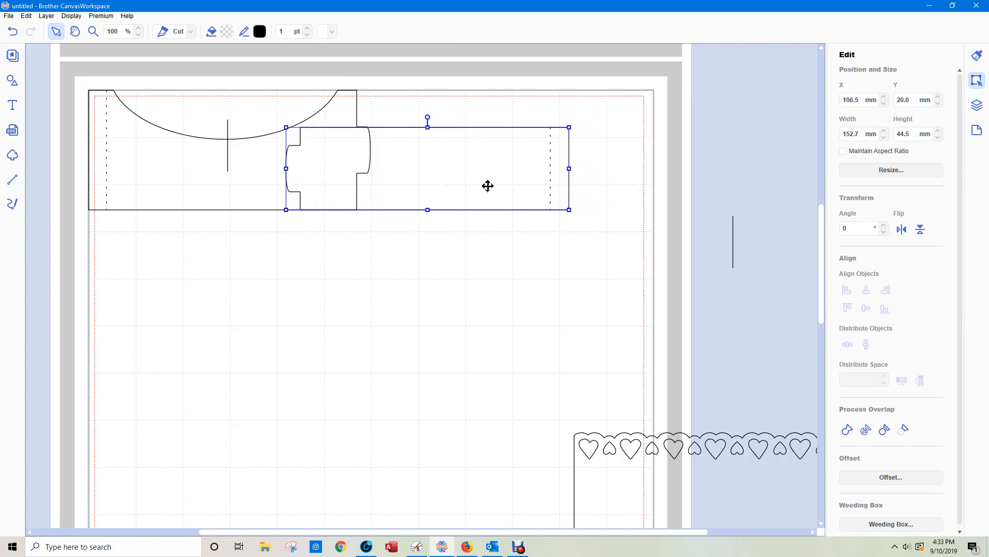
pyautogui.press('Left')
pyautogui.press('Left')
pyautogui.press('Left')
pyautogui.press('Left')
pyautogui.press('Left')
pyautogui.press('Left')
pyautogui.press('Left')
pyautogui.press('Left')
pyautogui.press('Left')
pyautogui.press('Left')
pyautogui.press('Left')
pyautogui.press('Left')
pyautogui.press('Left')
pyautogui.press('Left')
pyautogui.press('Left')
pyautogui.press('Left')
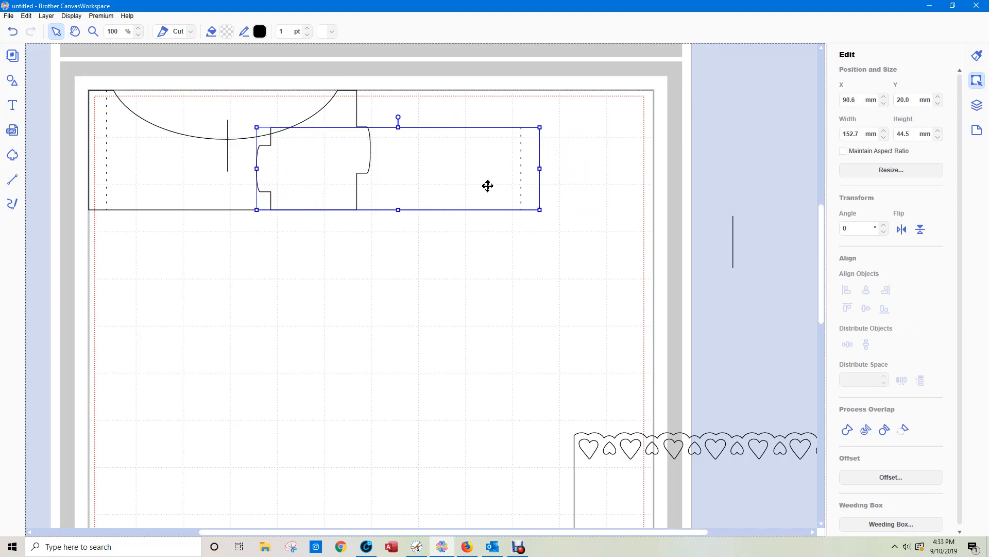
pyautogui.press('Left')
pyautogui.press('Left')
pyautogui.press('Left')
pyautogui.press('Left')
pyautogui.press('Left')
pyautogui.press('Left')
pyautogui.press('Left')
pyautogui.press('Left')
pyautogui.press('Left')
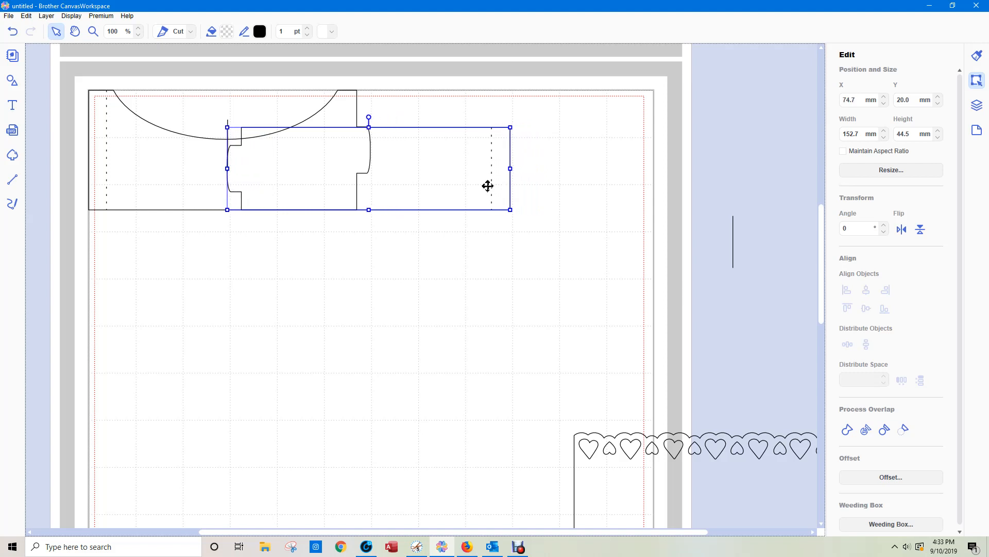
pyautogui.press('Left')
pyautogui.press('Left')
pyautogui.press('Left')
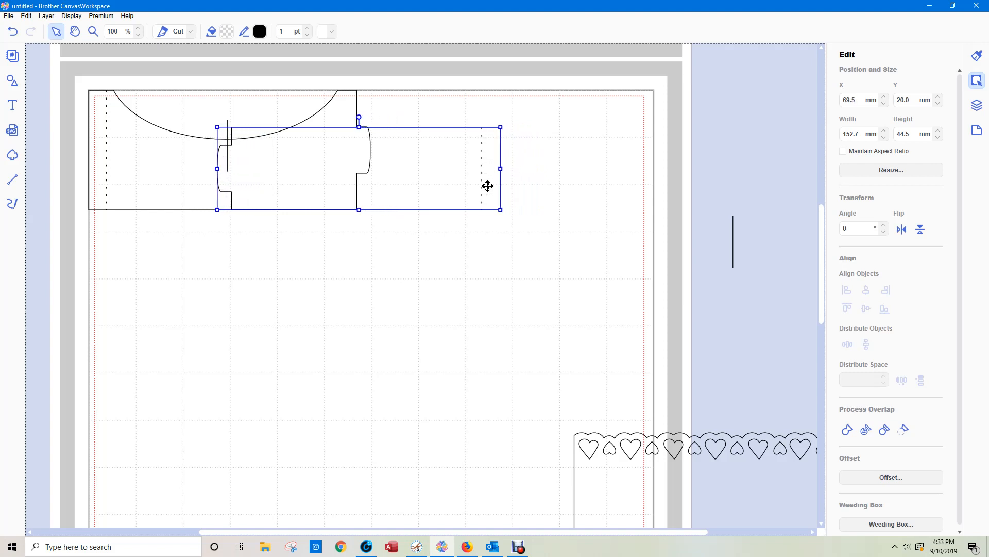
pyautogui.press('Left')
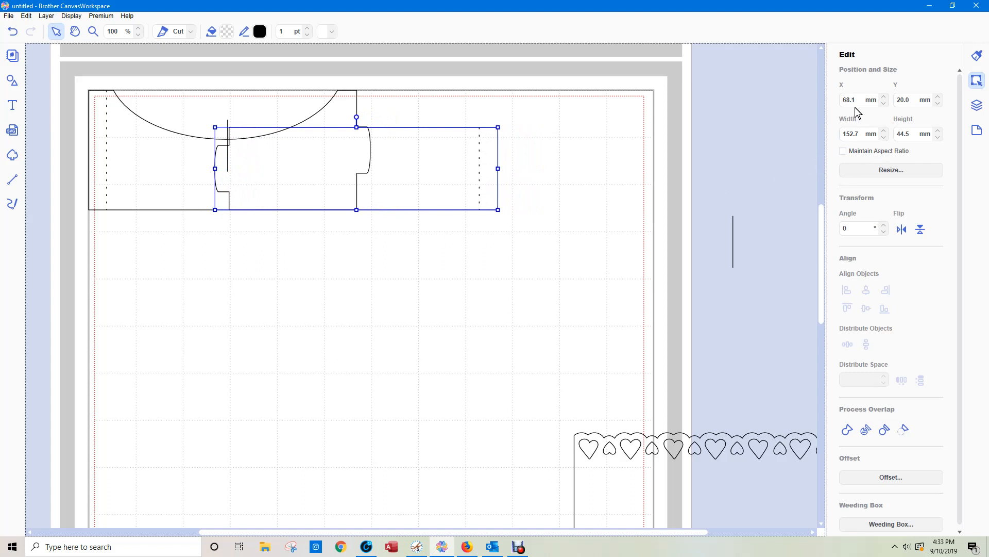
# Step: Set the X position of the 28 mm line on the "left" group to 85 mm
pyautogui.click(231, 128)
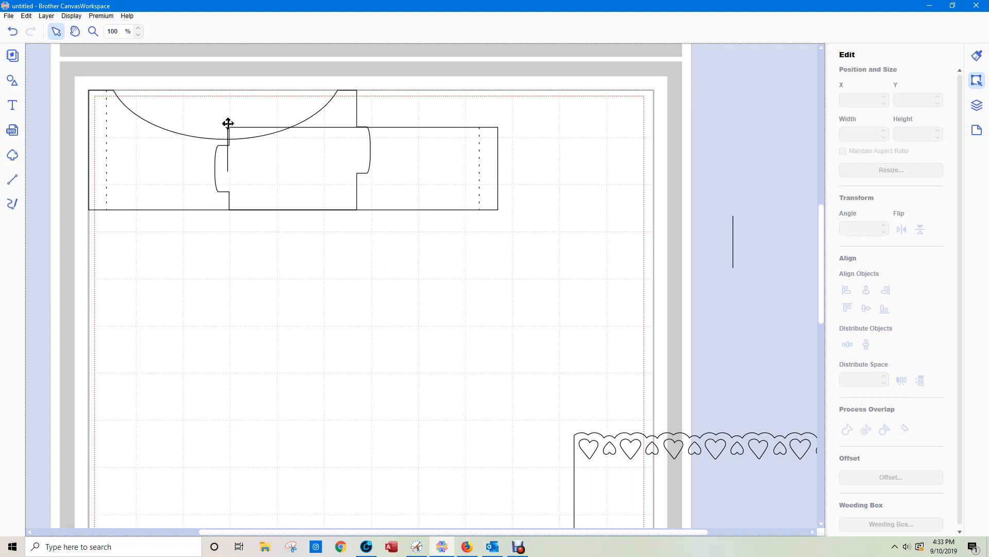
pyautogui.click(228, 127)
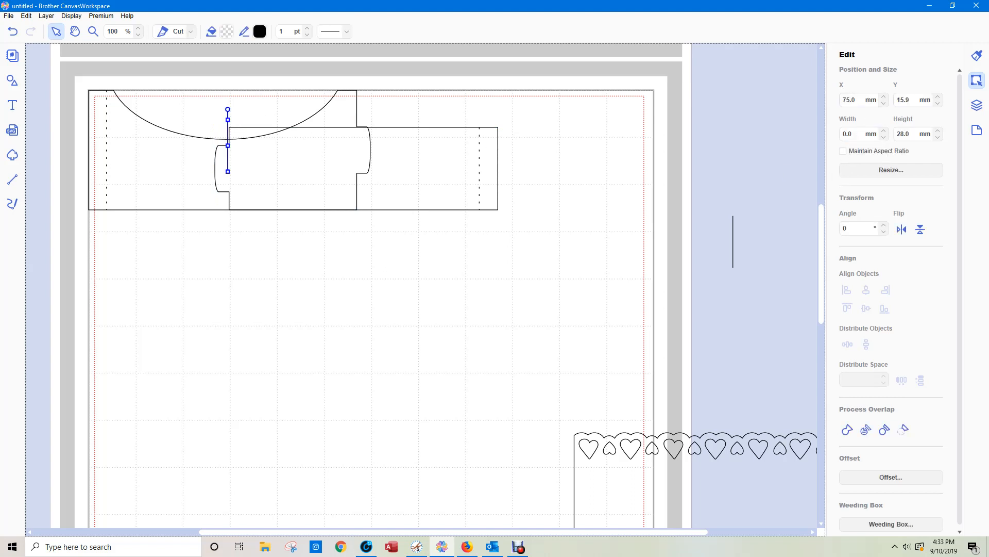
pyautogui.press('Tab')
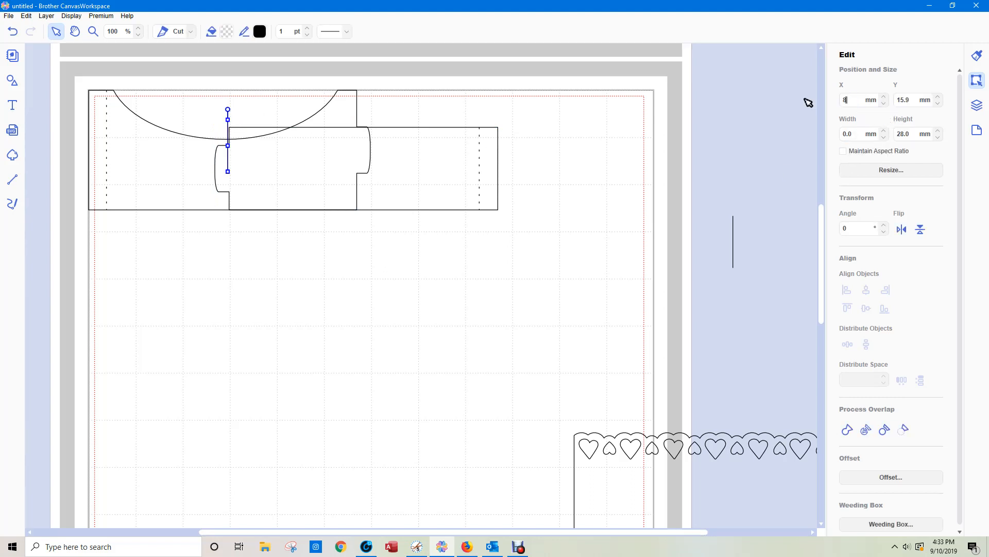
pyautogui.write('85')
pyautogui.press('Return')
# Step: Nudge the "right" group right to X 80 mm so its tab overlaps the repositioned line
pyautogui.click(429, 180)
pyautogui.press('Right')
pyautogui.press('Right')
pyautogui.press('Right')
pyautogui.press('Right')
pyautogui.press('Right')
pyautogui.press('Right')
pyautogui.press('Right')
pyautogui.press('Right')
pyautogui.press('Right')
pyautogui.press('Right')
pyautogui.press('Right')
pyautogui.press('Right')
pyautogui.press('Right')
pyautogui.press('Right')
pyautogui.press('Right')
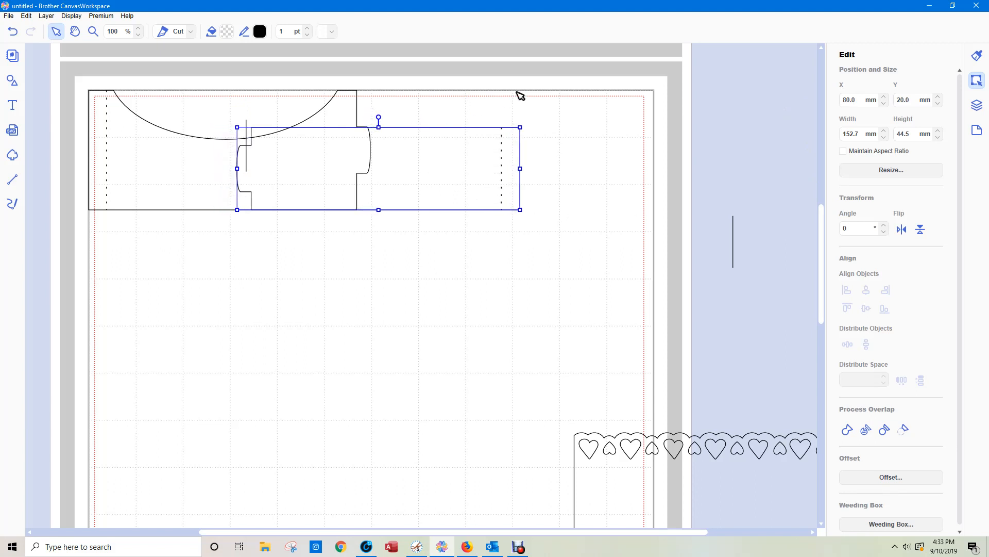
# Step: Select the 28 mm line on the "left" group through its layer and lower it until it is vertically centred on the "right" group's tab
pyautogui.click(249, 125)
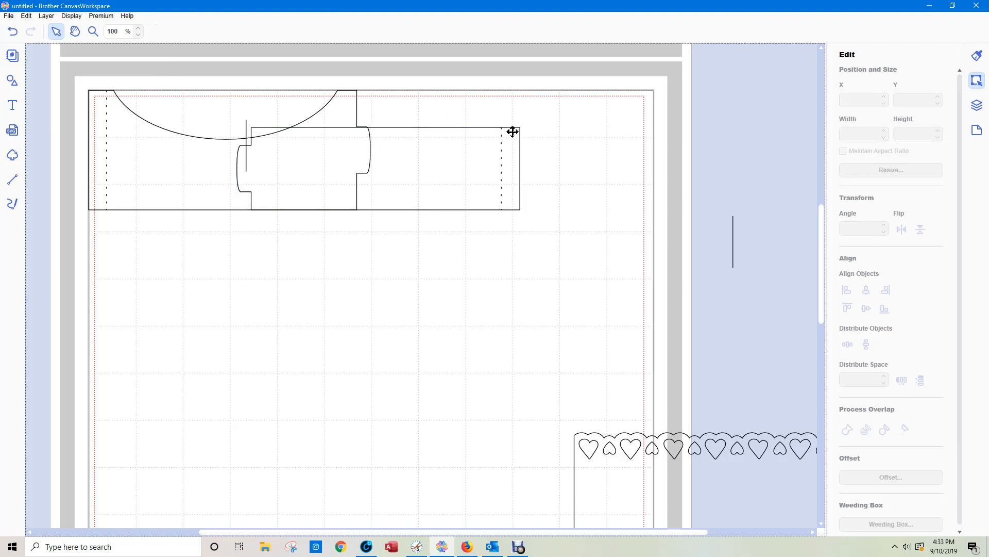
pyautogui.click(978, 105)
pyautogui.click(867, 80)
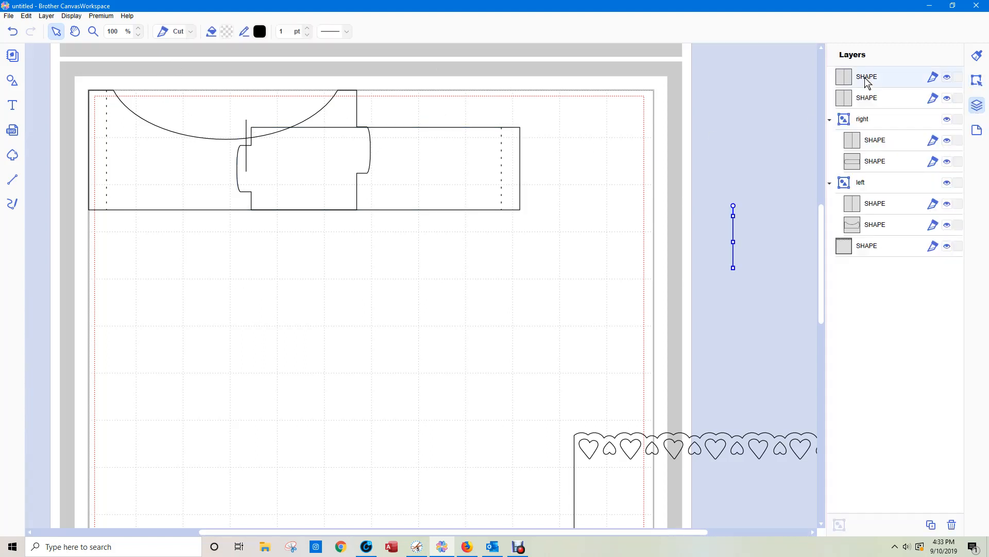
pyautogui.click(870, 101)
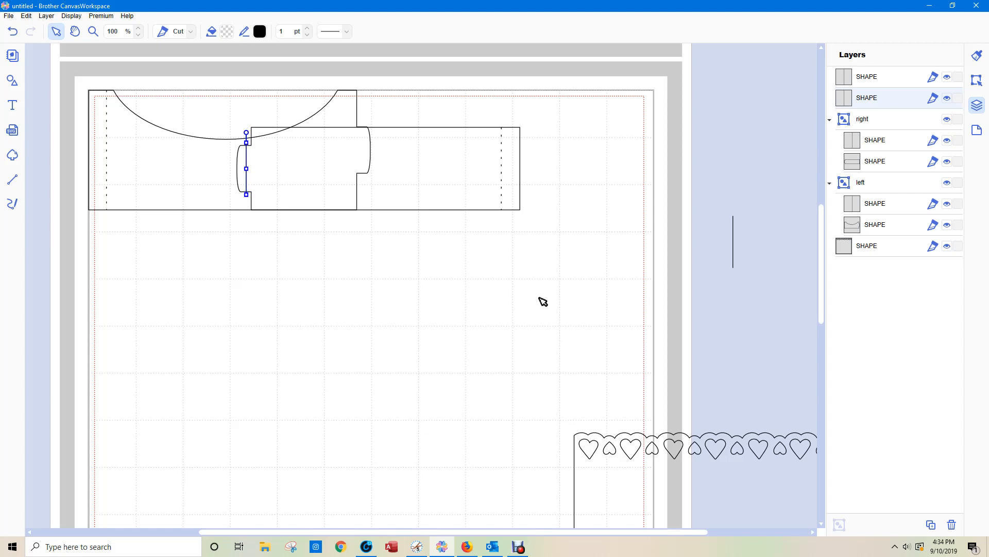
# Step: Set the height of the slit line on the "left" group to 29 mm and raise it slightly to recentre it on the "right" group's tab
pyautogui.click(473, 284)
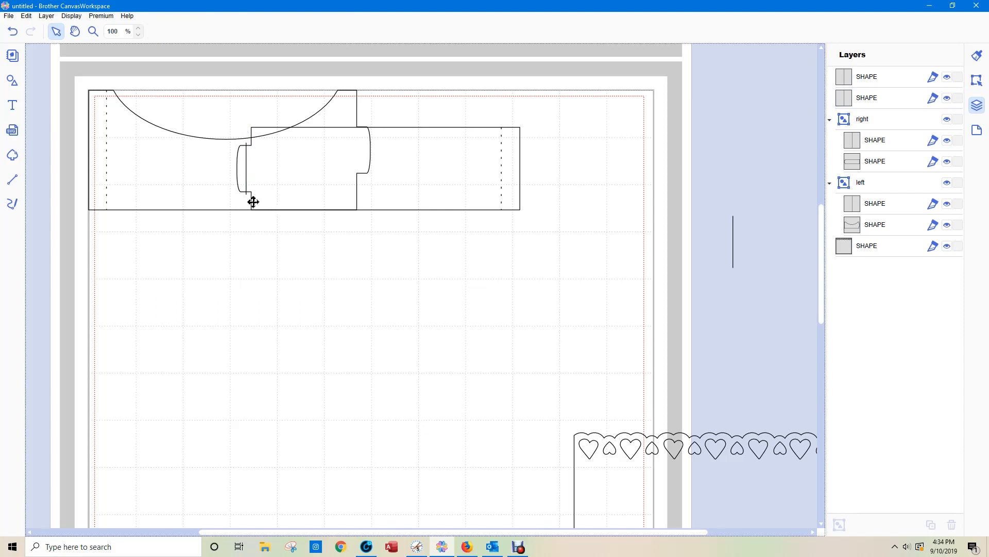
pyautogui.click(867, 101)
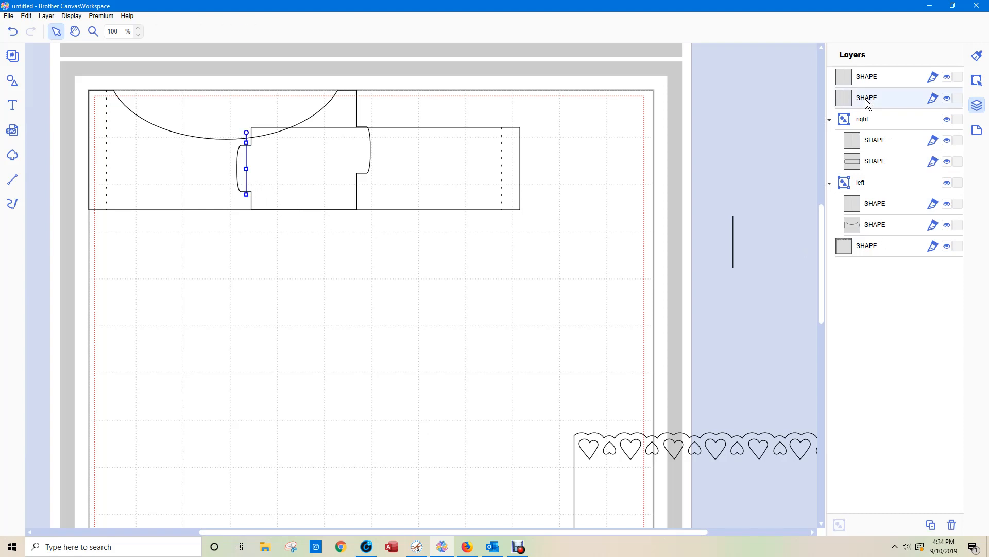
pyautogui.click(977, 81)
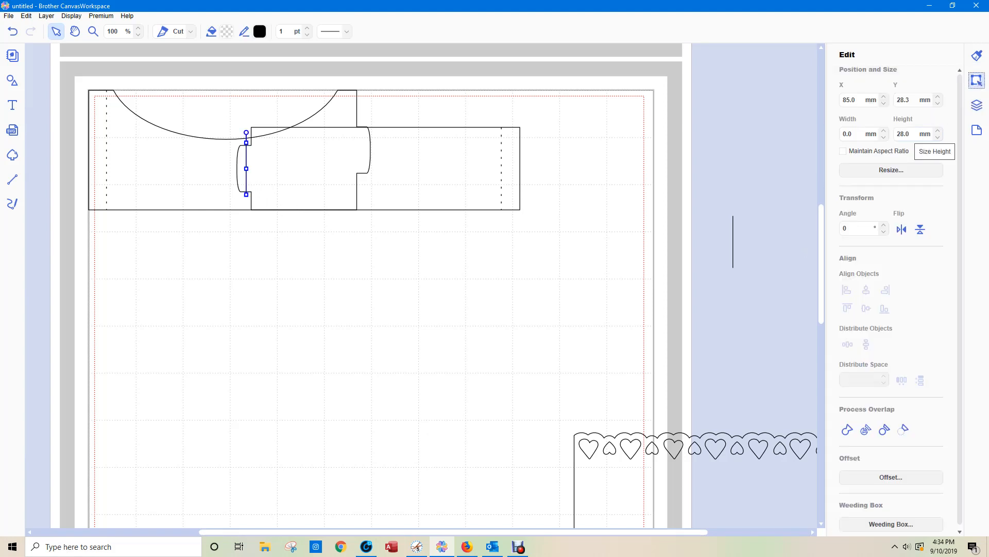
pyautogui.click(906, 134)
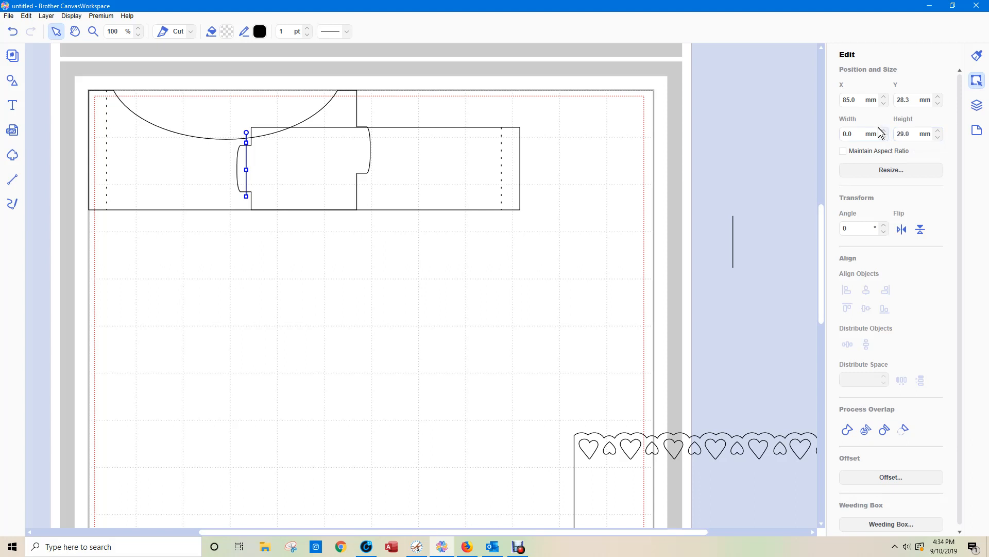
pyautogui.click(417, 273)
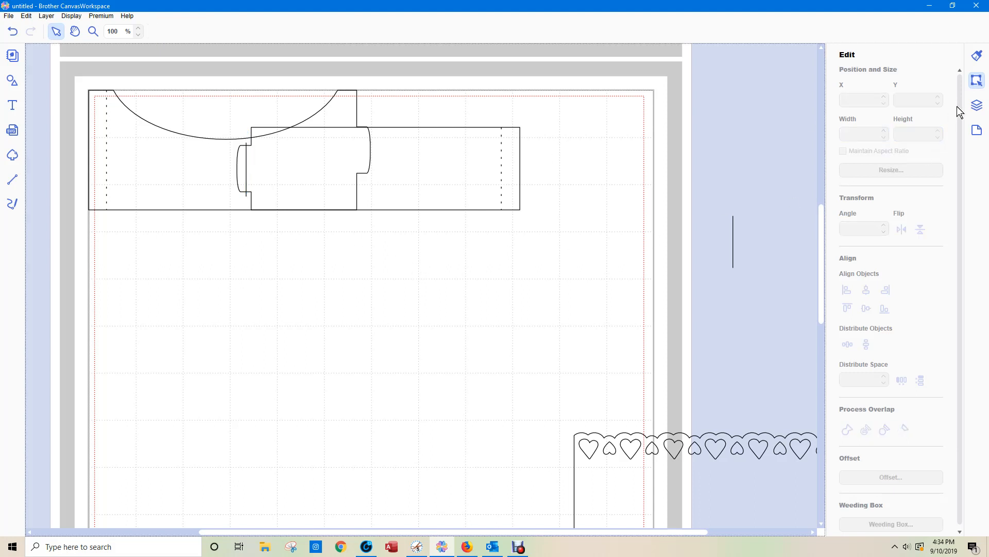
pyautogui.click(978, 106)
pyautogui.click(855, 100)
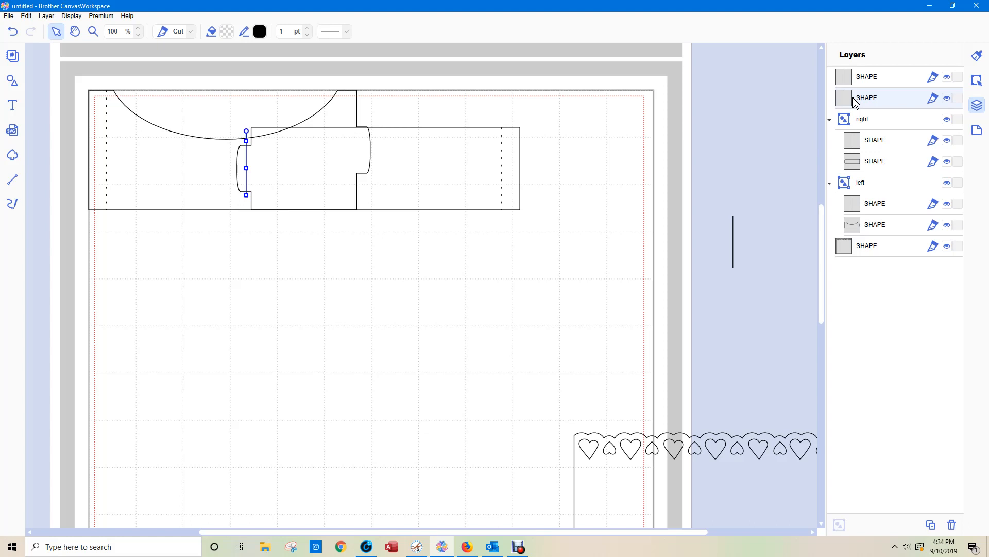
pyautogui.click(480, 257)
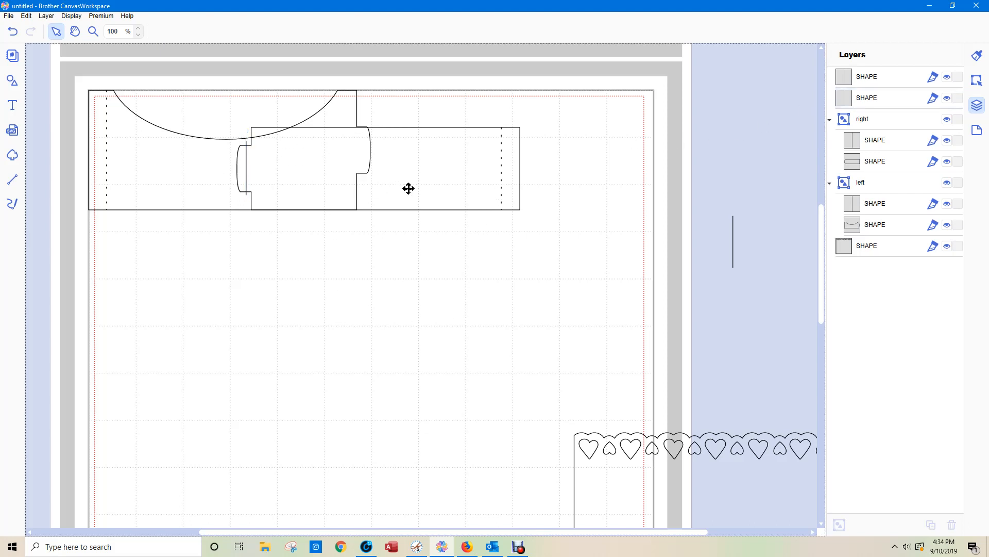
# Step: Move the "right" group off the "left" panel and add the 29 mm slit line to the "left" group
pyautogui.click(428, 188)
pyautogui.moveTo(428, 188); pyautogui.dragTo(737, 211)
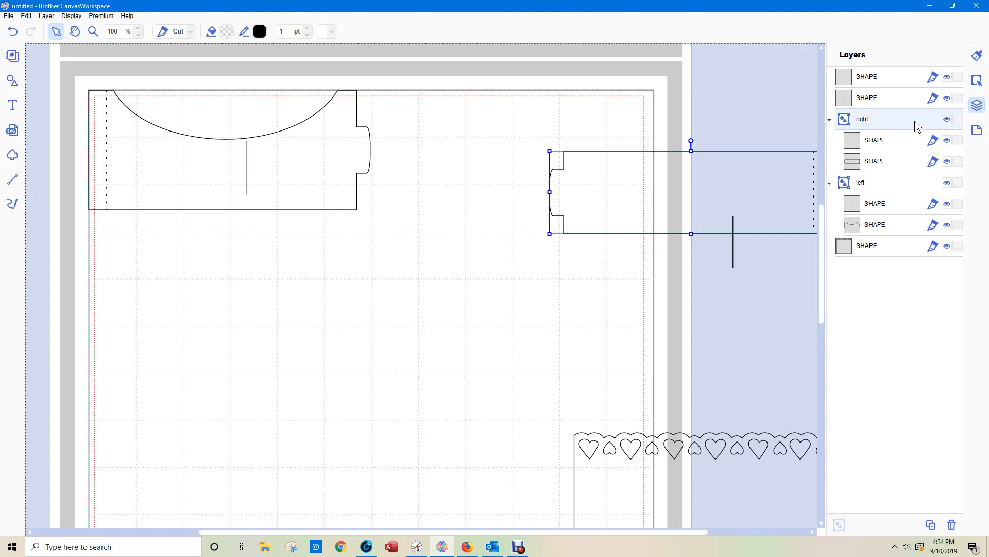
pyautogui.click(862, 100)
pyautogui.moveTo(861, 100); pyautogui.dragTo(874, 200)
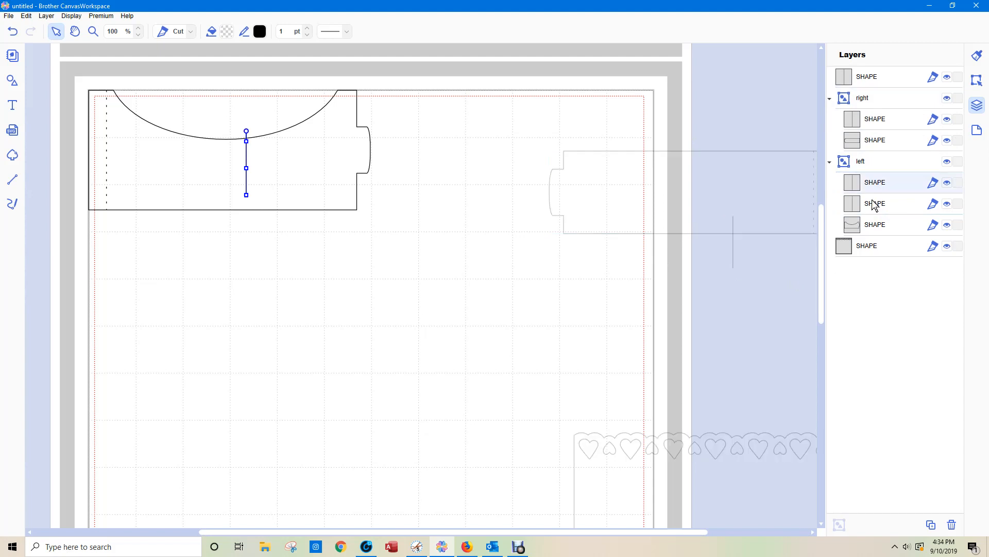
pyautogui.click(509, 266)
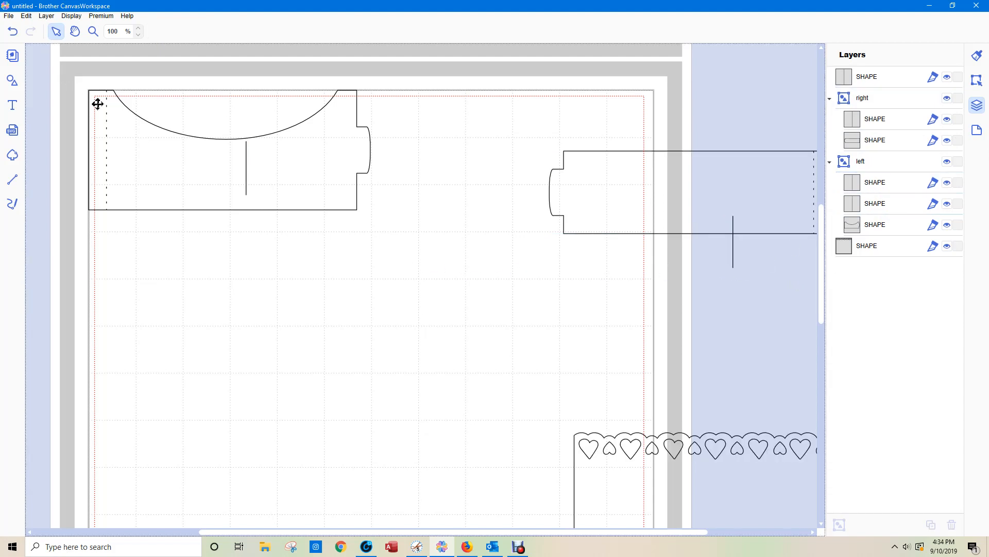
# Step: Move the "left" group down the mat and place the heart-bordered panel at X 0 mm, Y 0 mm
pyautogui.moveTo(219, 176); pyautogui.dragTo(341, 494)
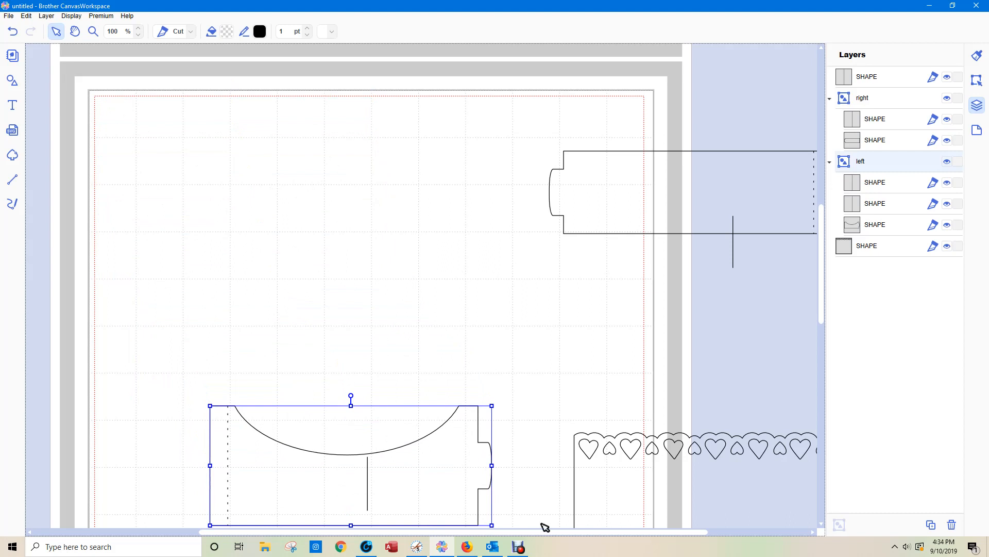
pyautogui.moveTo(442, 490); pyautogui.dragTo(450, 522)
pyautogui.moveTo(629, 467); pyautogui.dragTo(192, 165)
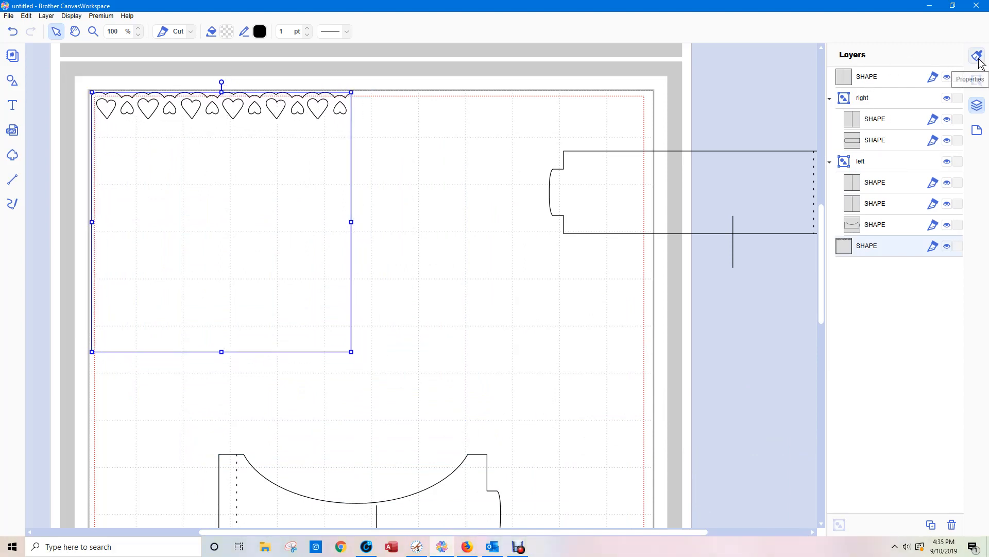
pyautogui.click(977, 80)
pyautogui.doubleClick(852, 100)
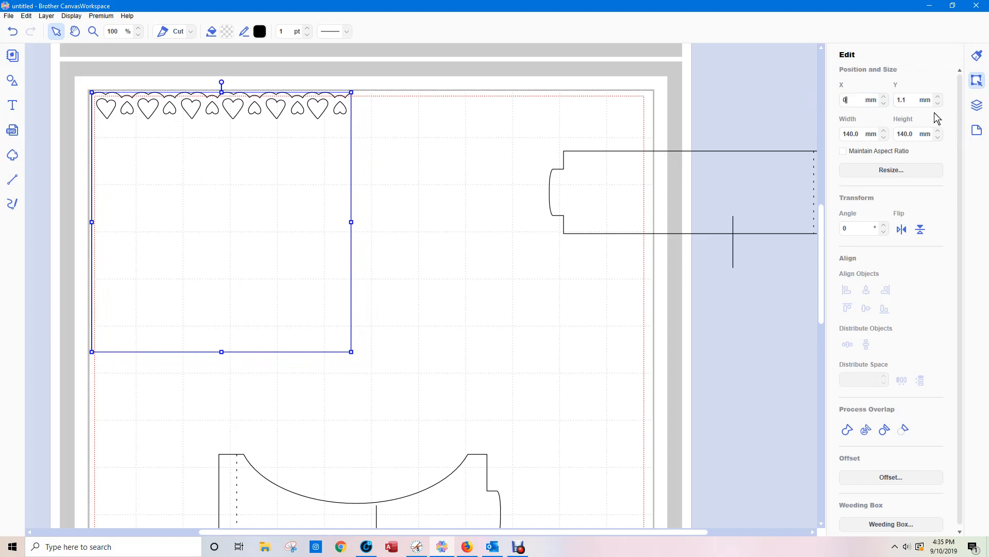
pyautogui.press('Tab')
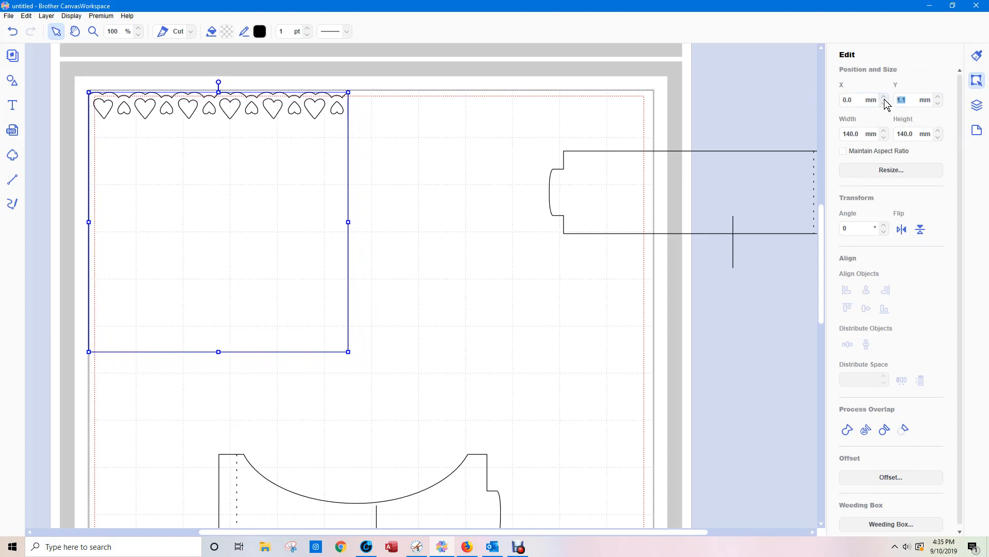
pyautogui.write('0')
pyautogui.press('Return')
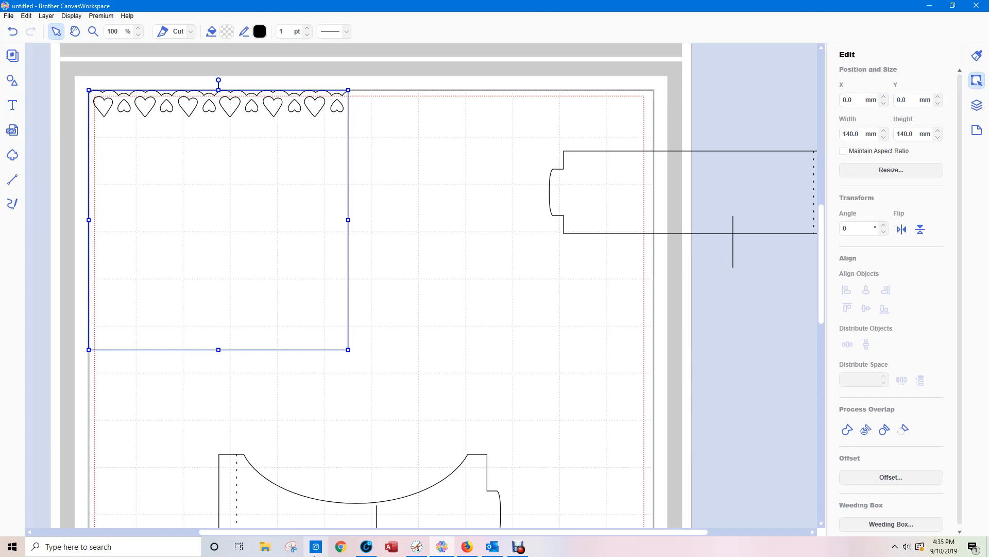
# Step: Move the "left" group onto the heart-bordered panel's lower half and align the bottom edges of both
pyautogui.moveTo(418, 510); pyautogui.dragTo(165, 288)
pyautogui.moveTo(265, 402); pyautogui.dragTo(206, 294)
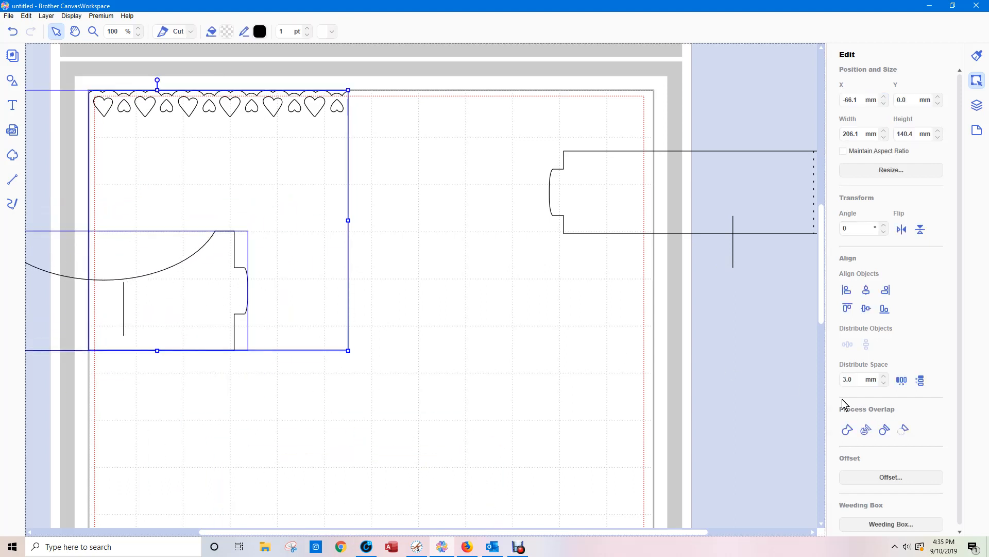
pyautogui.click(885, 308)
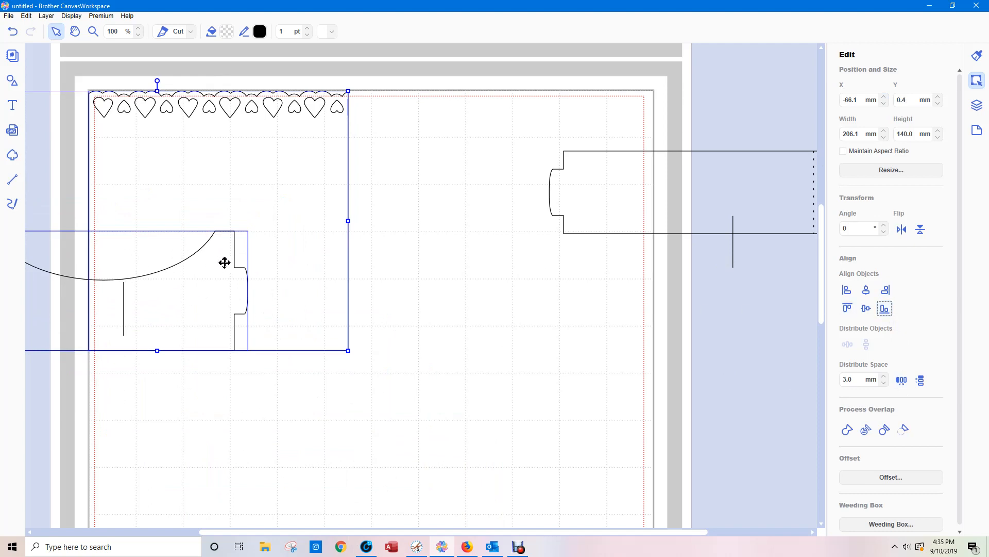
# Step: Change the loose 28 mm line's X position so it stands on the heart-bordered panel, just inside the "left" group's tab edge
pyautogui.click(735, 261)
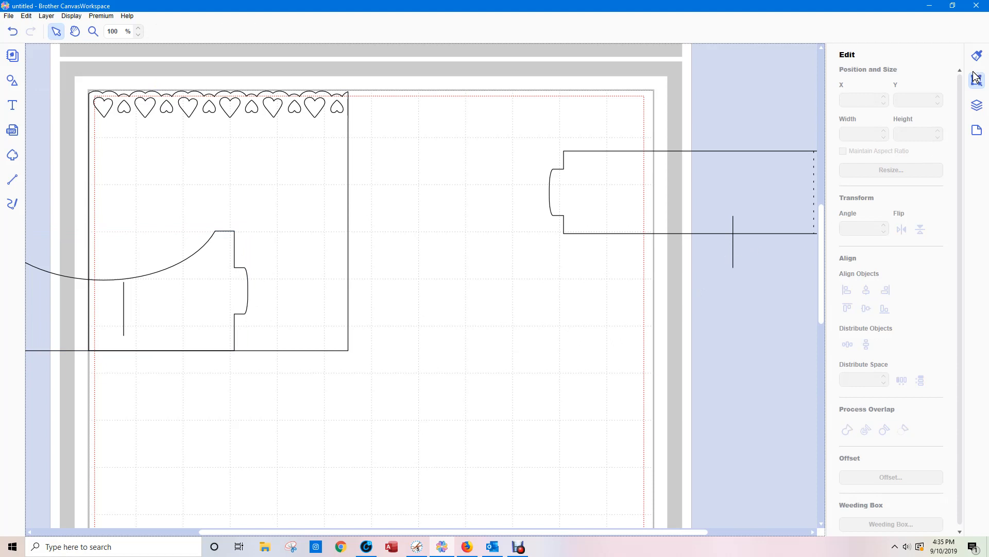
pyautogui.click(977, 105)
pyautogui.click(880, 189)
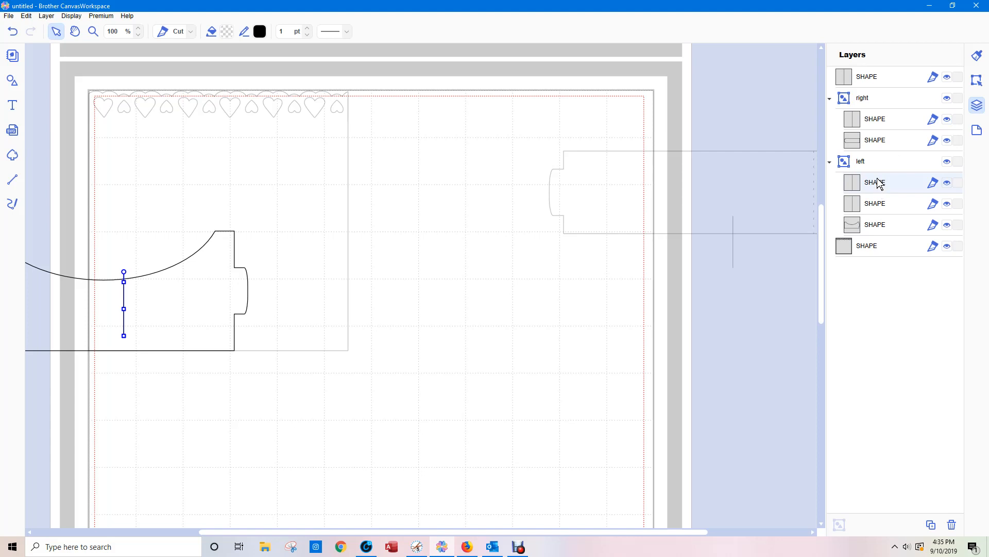
pyautogui.click(885, 78)
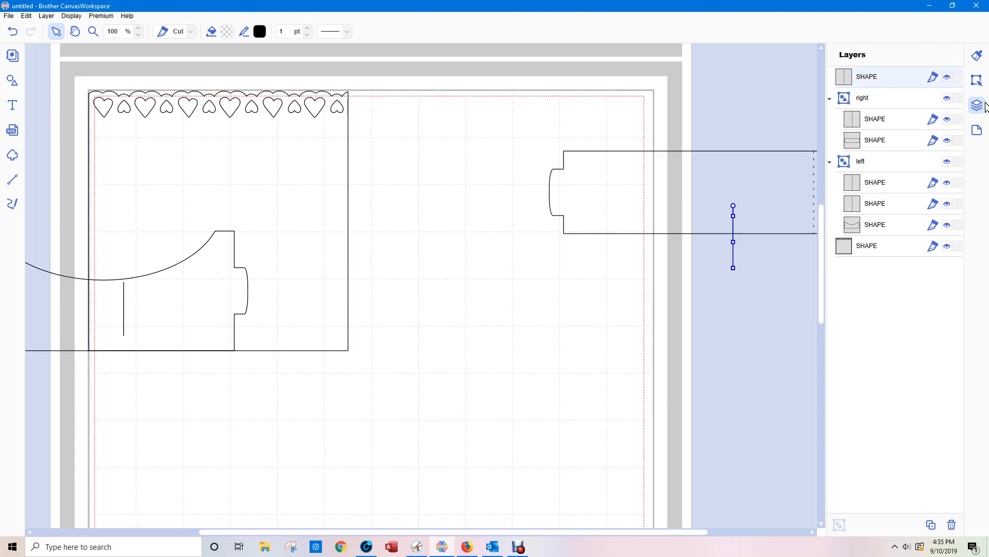
pyautogui.click(977, 81)
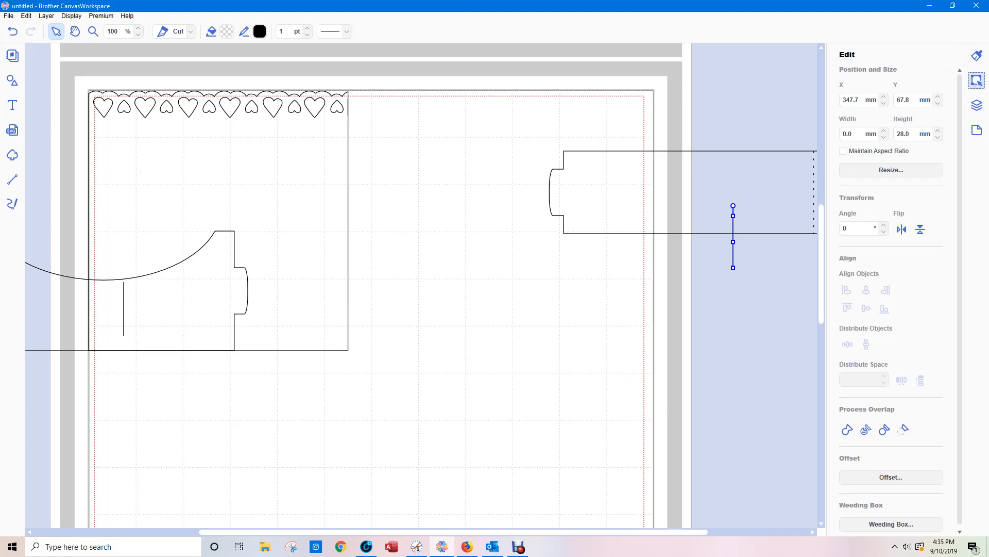
pyautogui.moveTo(861, 100); pyautogui.dragTo(823, 100)
pyautogui.write('7')
pyautogui.press('Return')
# Step: Nudge the "left" group left to X -69.3 mm so its tabbed edge meets the 28 mm line
pyautogui.click(66, 314)
pyautogui.press('Left')
pyautogui.press('Left')
pyautogui.press('Left')
pyautogui.press('Left')
pyautogui.press('Left')
pyautogui.press('Left')
pyautogui.press('Left')
pyautogui.press('Left')
pyautogui.press('Left')
pyautogui.press('Left')
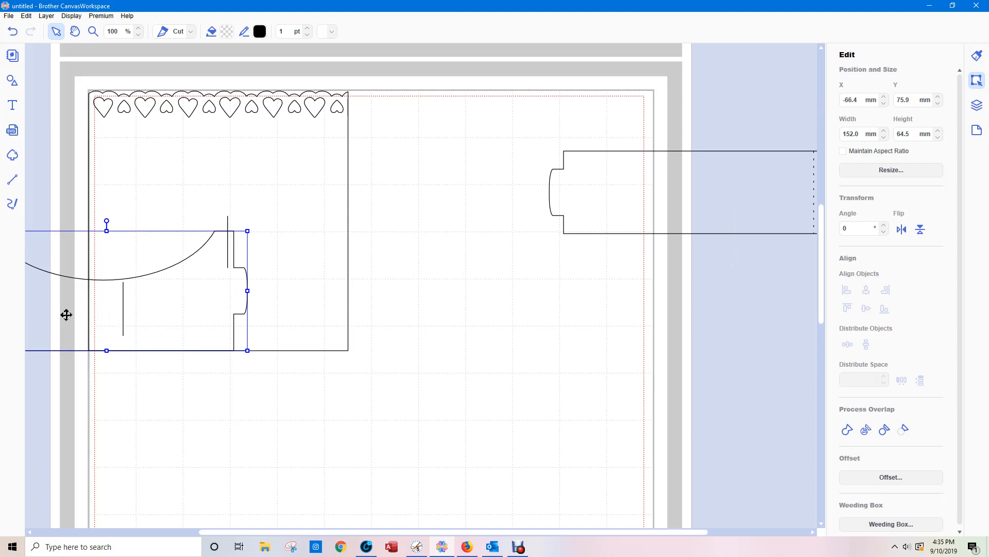
pyautogui.press('Left')
pyautogui.press('Left')
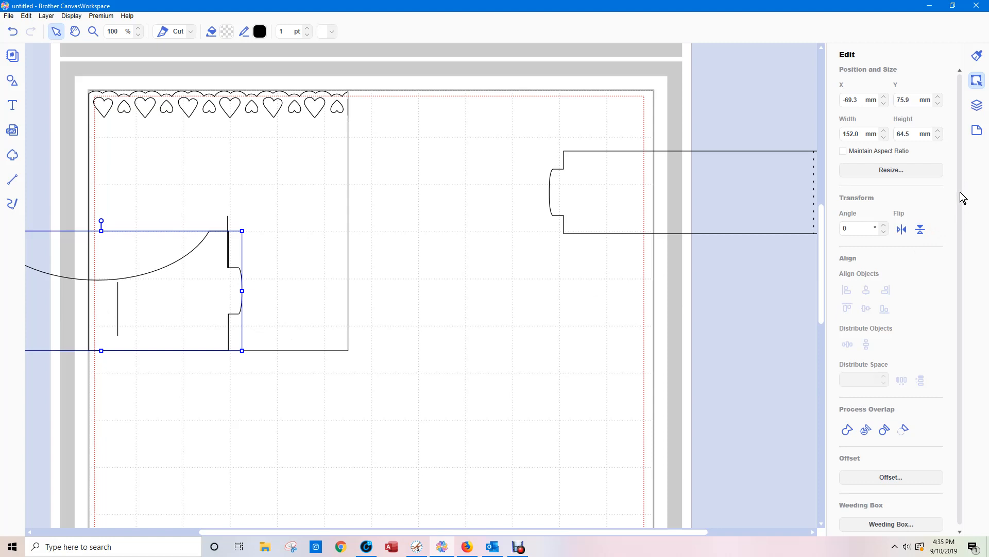
# Step: Lower the 28 mm line on the heart-bordered panel until it is vertically centred on the "left" group's tab
pyautogui.click(977, 105)
pyautogui.click(874, 80)
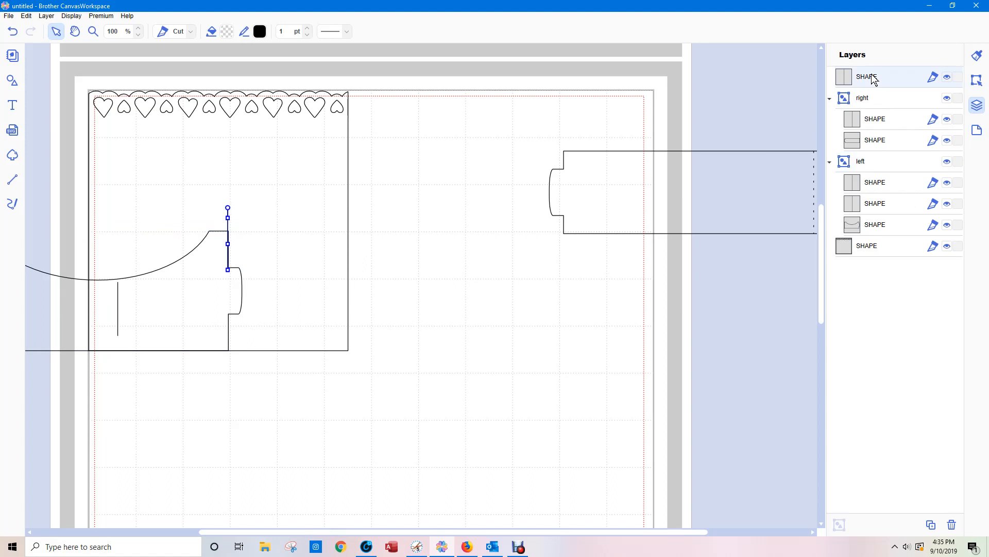
pyautogui.press('Down')
pyautogui.press('Down')
pyautogui.press('Down')
pyautogui.press('Down')
pyautogui.press('Down')
pyautogui.press('Down')
pyautogui.press('Down')
pyautogui.press('Down')
pyautogui.press('Down')
pyautogui.press('Down')
pyautogui.press('Down')
pyautogui.press('Down')
pyautogui.press('Down')
pyautogui.press('Down')
pyautogui.press('Down')
pyautogui.press('Down')
pyautogui.press('Down')
pyautogui.press('Down')
pyautogui.press('Down')
pyautogui.press('Down')
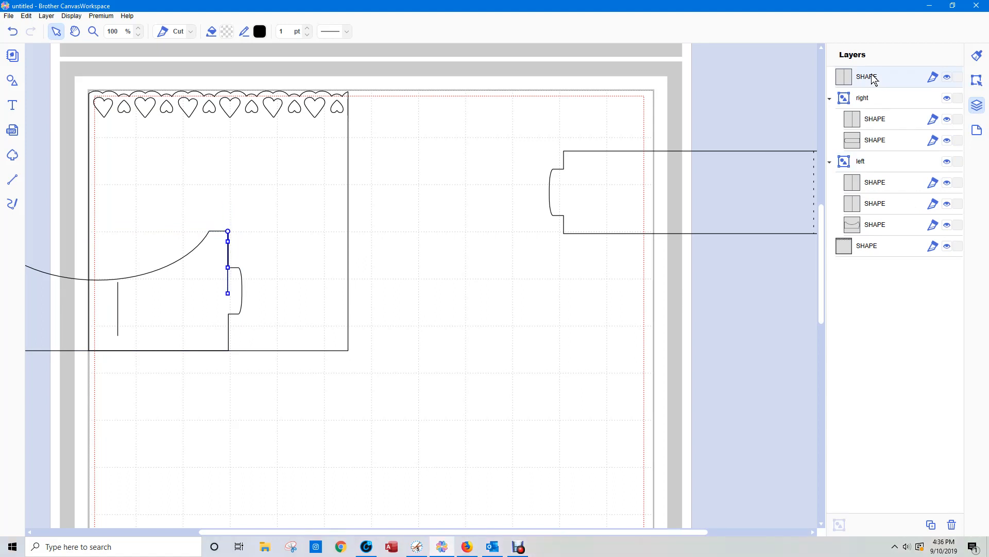
pyautogui.press('Down')
pyautogui.press('Down')
pyautogui.press('Down')
pyautogui.press('Down')
pyautogui.press('Down')
pyautogui.press('Down')
pyautogui.press('Down')
pyautogui.press('Down')
pyautogui.press('Down')
pyautogui.press('Down')
pyautogui.press('Down')
pyautogui.press('Down')
pyautogui.click(446, 289)
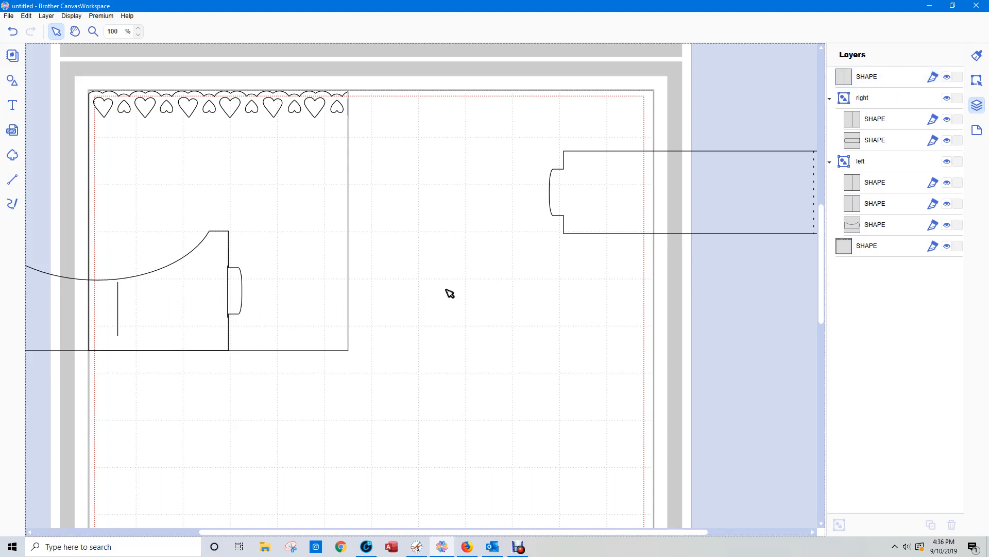
# Step: Nudge the "left" group slightly further left until its tab overlaps the 28 mm line
pyautogui.click(145, 300)
pyautogui.press('Left')
pyautogui.press('Left')
pyautogui.press('Left')
pyautogui.press('Left')
pyautogui.press('Left')
pyautogui.press('Left')
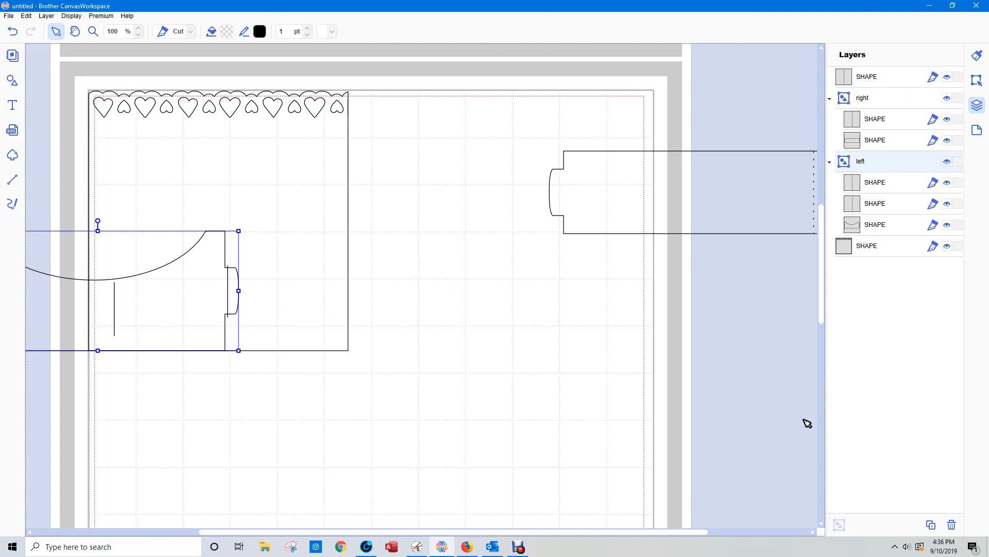
# Step: Group the 28 mm line with the heart-bordered panel and name the group "back"
pyautogui.click(875, 78)
pyautogui.moveTo(875, 78); pyautogui.dragTo(884, 256)
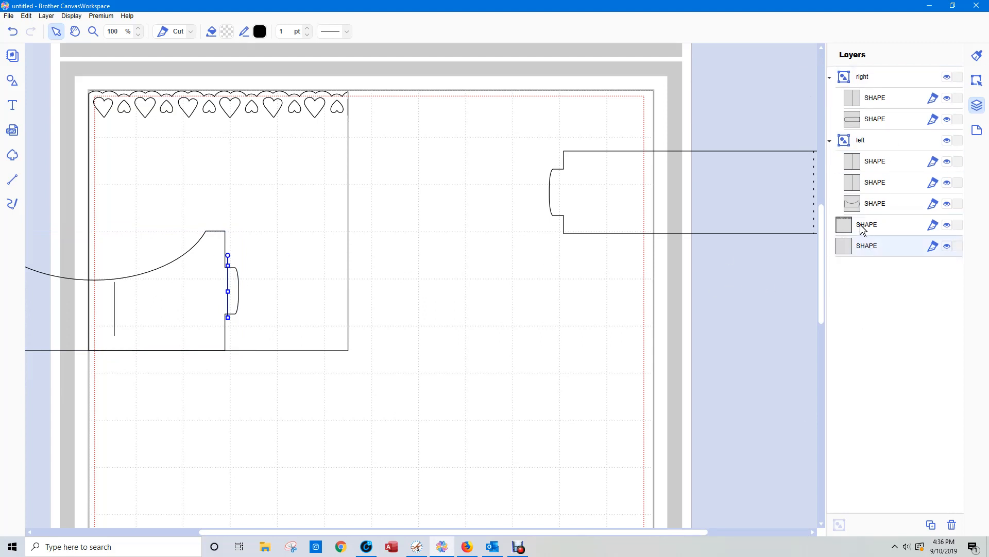
pyautogui.click(863, 229)
pyautogui.keyDown('shift'); pyautogui.click(882, 247); pyautogui.keyUp('shift')
pyautogui.click(839, 525)
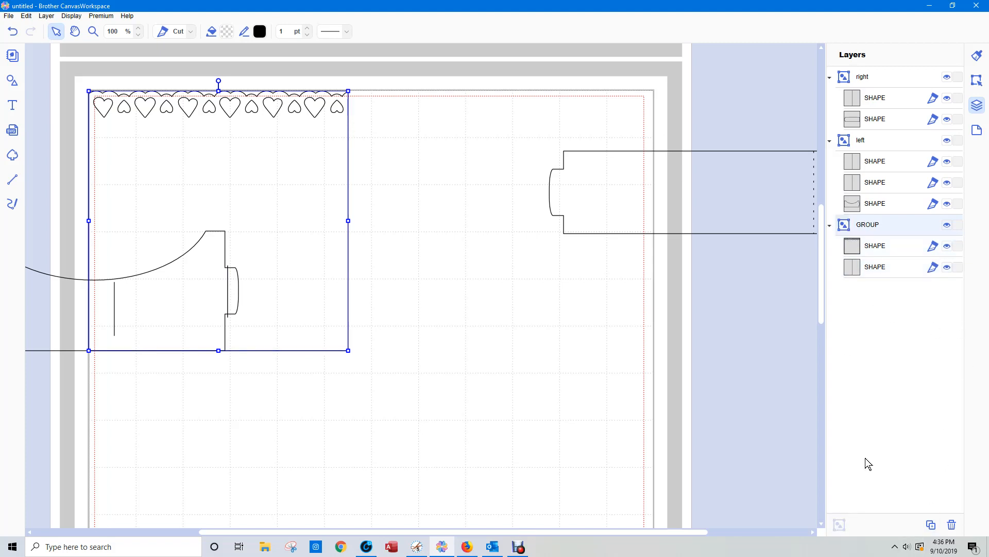
pyautogui.doubleClick(876, 233)
pyautogui.write('back')
# Step: Arrange the "left" and "right" groups beside the "back" panel on the mat, with "right" above "left"
pyautogui.click(175, 323)
pyautogui.moveTo(176, 323); pyautogui.dragTo(591, 353)
pyautogui.click(681, 215)
pyautogui.moveTo(681, 215); pyautogui.dragTo(521, 165)
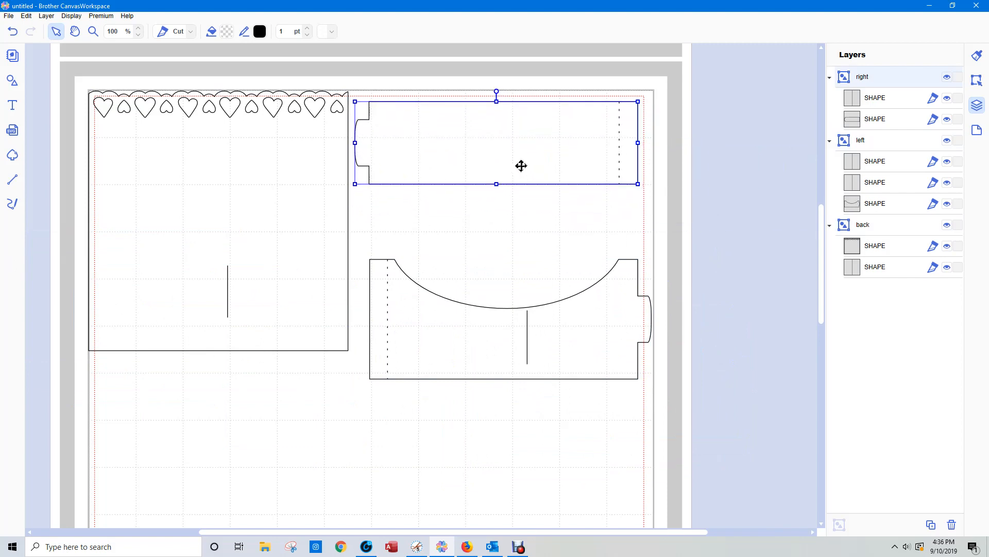
# Step: Move the "back" group inside the red cutting boundary and nudge it close to the boundary's left side
pyautogui.moveTo(220, 201)
pyautogui.mouseDown()
pyautogui.moveTo(223, 219)
pyautogui.moveTo(229, 210)
pyautogui.mouseUp()
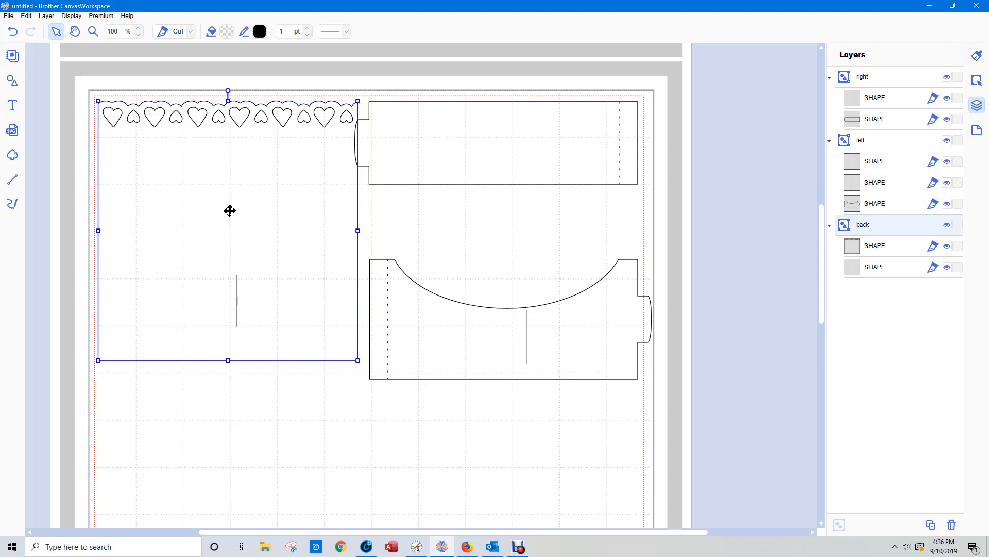
pyautogui.press('Left')
pyautogui.press('Left')
pyautogui.press('Left')
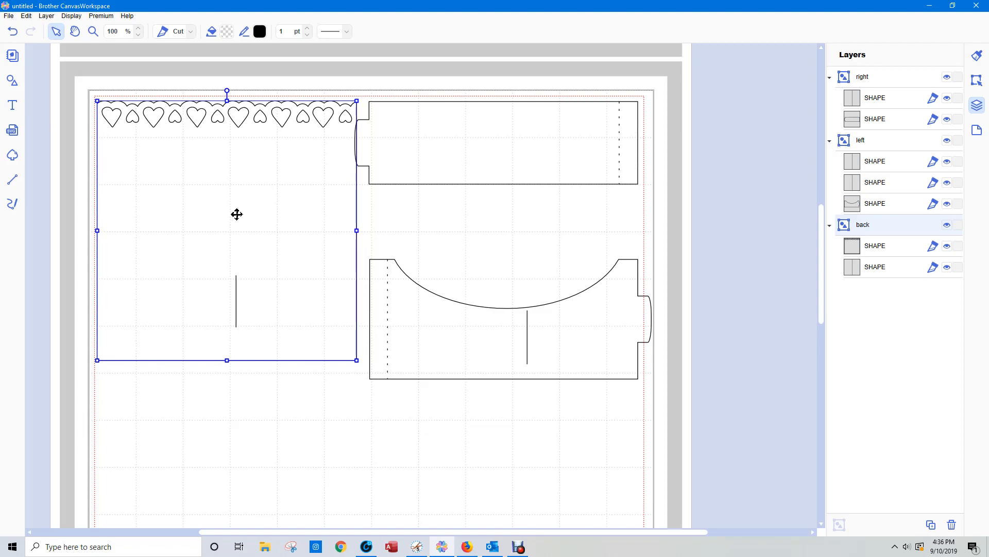
# Step: Nudge the "right" group right until its tab clears the "back" panel while staying inside the cutting boundary
pyautogui.click(504, 173)
pyautogui.press('Right')
pyautogui.press('Right')
pyautogui.press('Right')
pyautogui.press('Right')
pyautogui.press('Right')
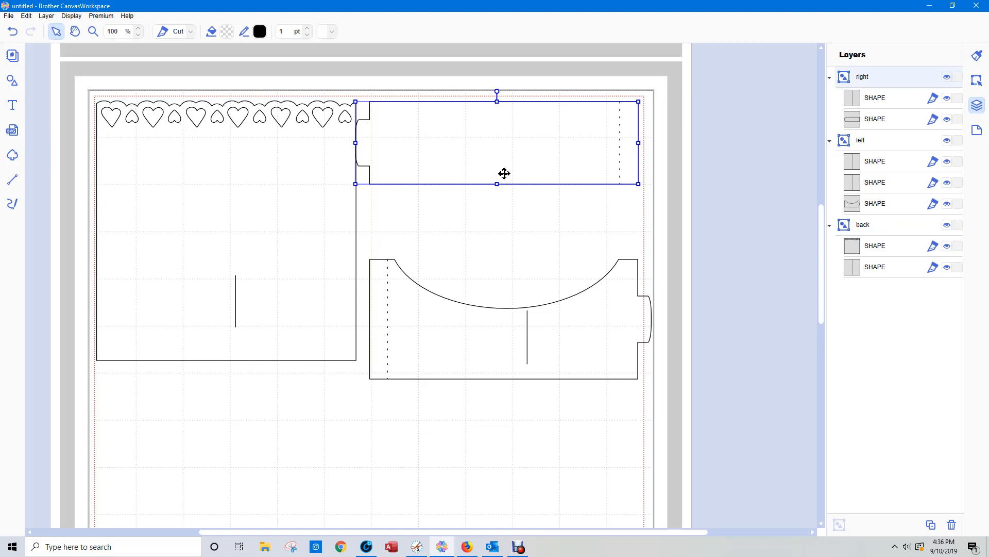
pyautogui.press('Right')
pyautogui.press('Right')
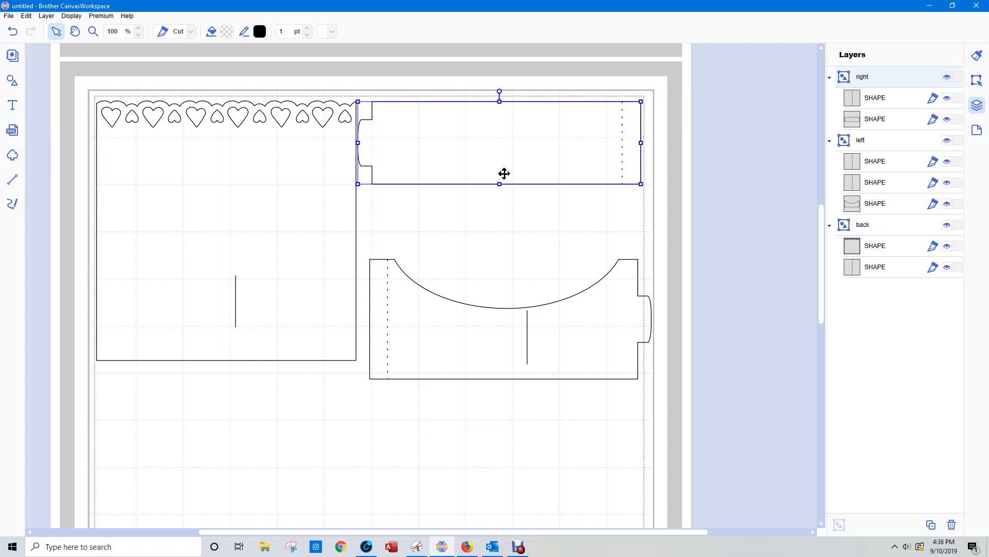
# Step: Move the "left" group up beneath the "right" group so it fits inside the cutting boundary, beside the "back" panel
pyautogui.click(486, 336)
pyautogui.moveTo(486, 335); pyautogui.dragTo(476, 285)
pyautogui.click(741, 340)
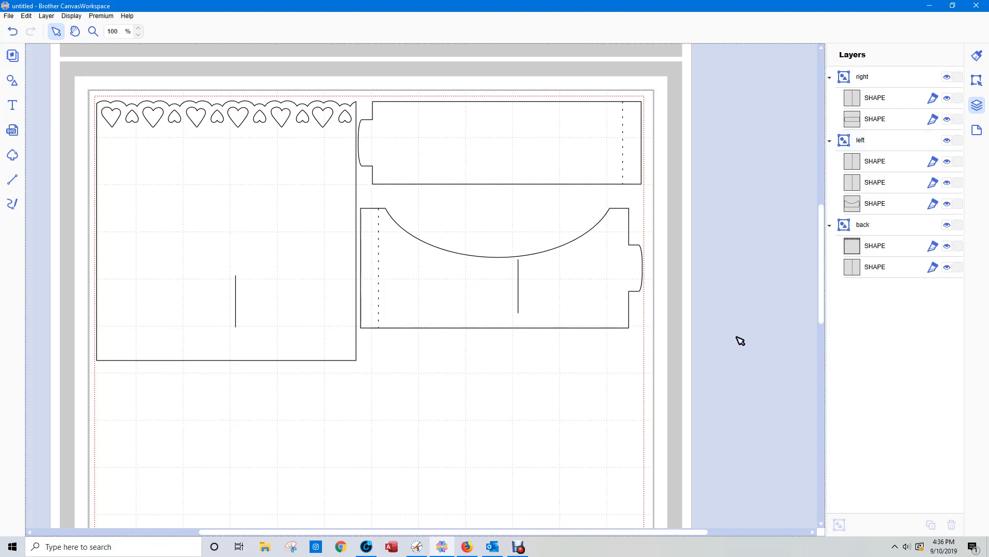